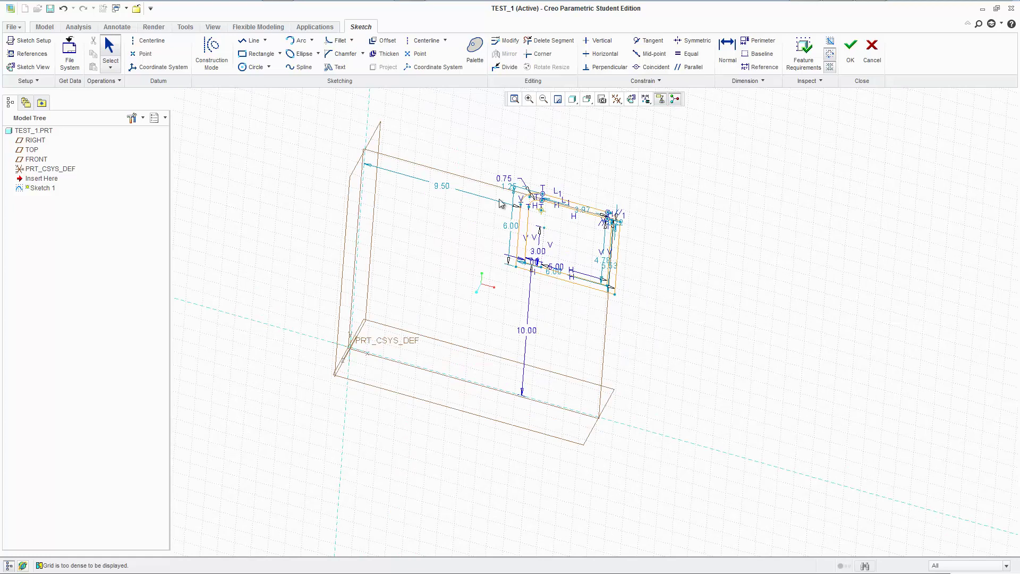
Delete all of the old sketch geometry and quit Sketcher without keeping it
left_click_drag(316, 111, 738, 514)
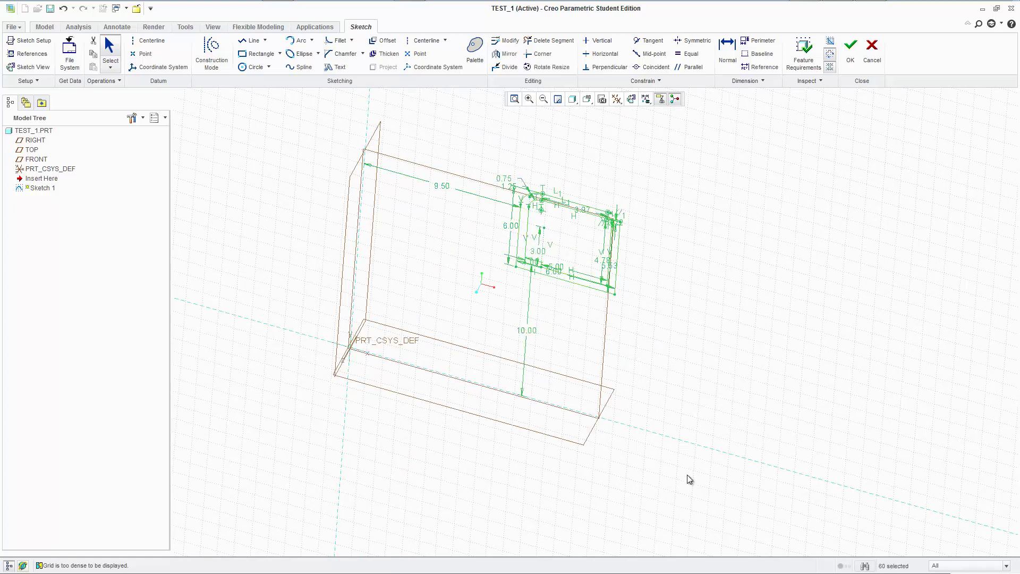
key("Delete")
scroll(582, 190, "up", 2)
scroll(582, 189, "up", 2)
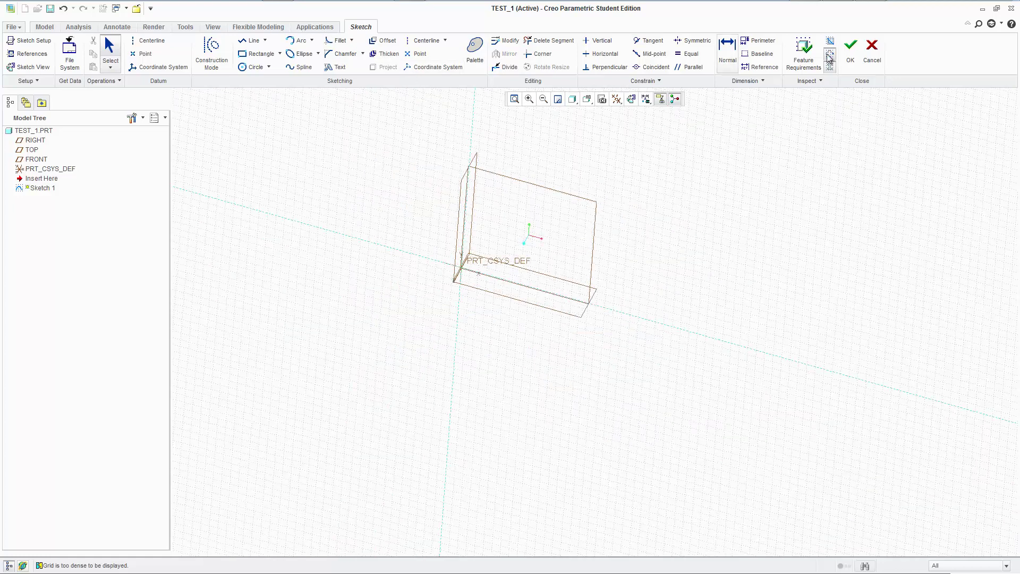
left_click(872, 53)
left_click(486, 303)
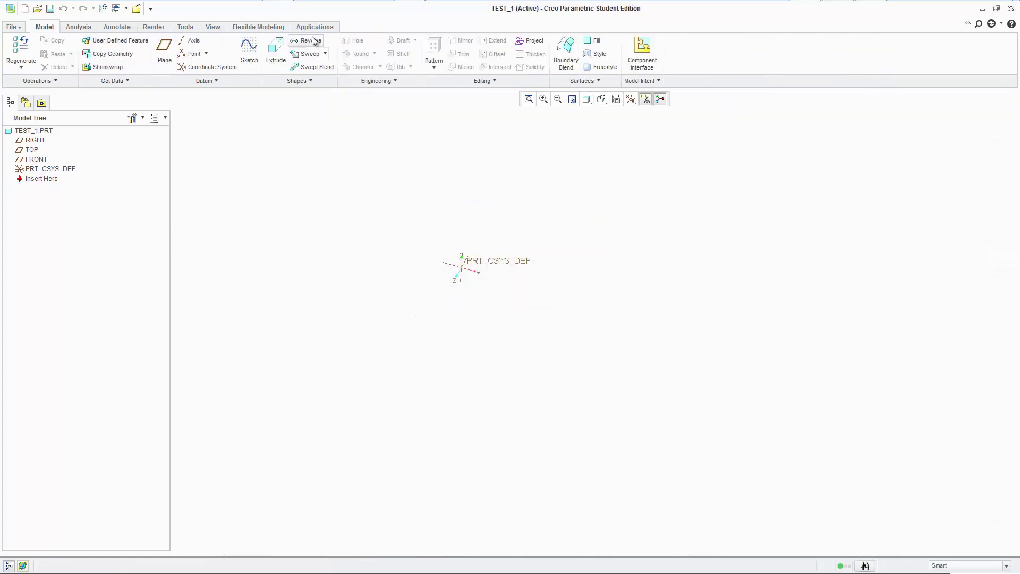
Reset the view to Standard Orientation and return to the Model tab
left_click(213, 27)
left_click(205, 51)
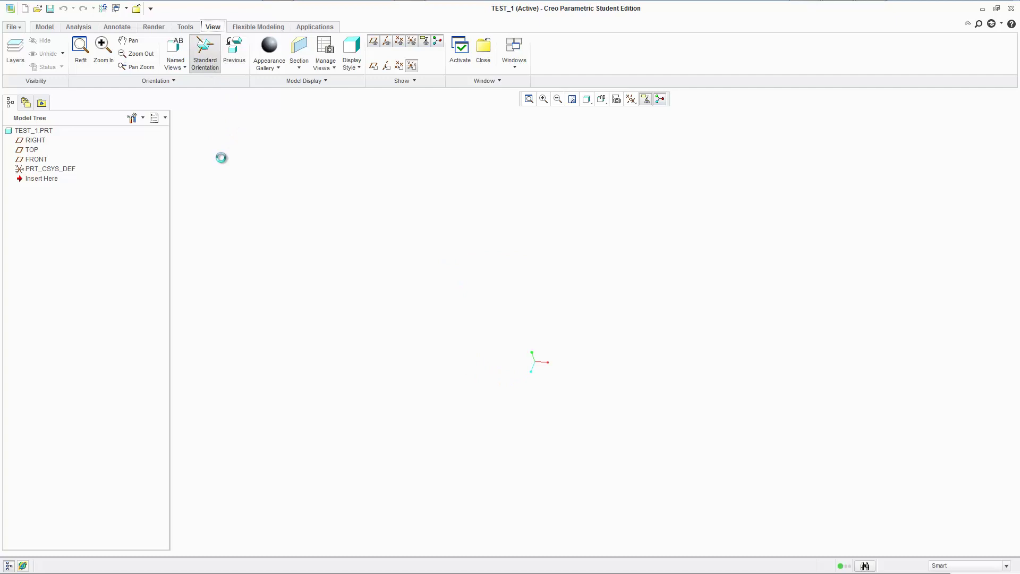
left_click(44, 27)
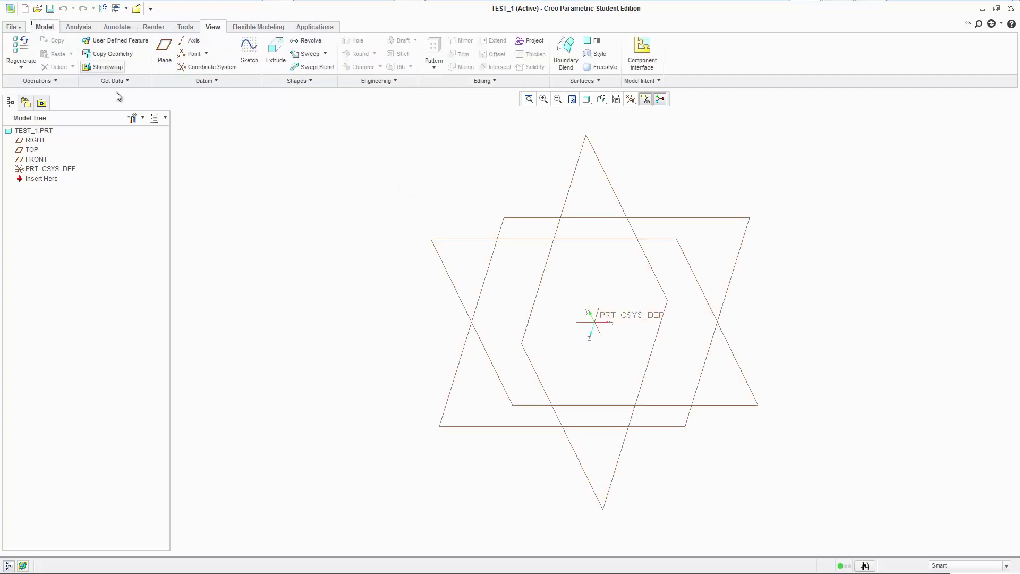
Start a sketch on the FRONT plane and draw a rectangle from the origin
left_click(249, 48)
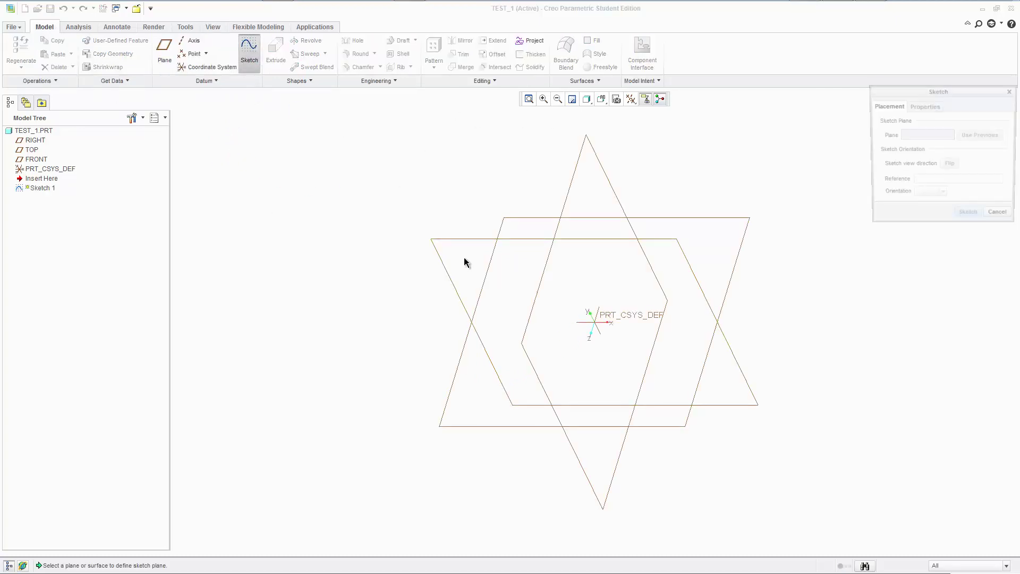
left_click(439, 236)
middle_click(955, 248)
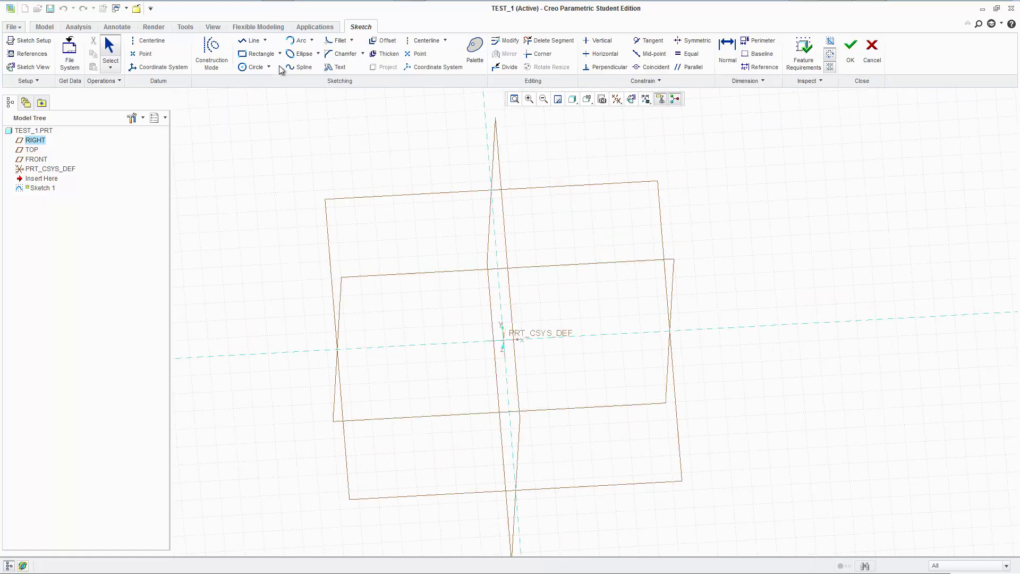
left_click(258, 54)
left_click(504, 340)
left_click(586, 244)
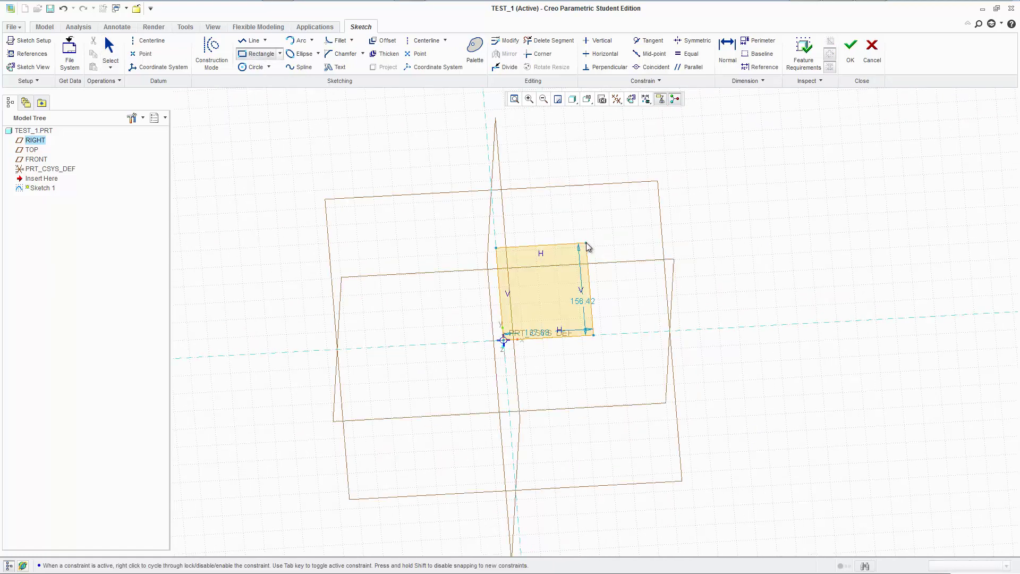
middle_click(586, 246)
Change the rectangle's height and width dimensions to 50 each
double_click(584, 301)
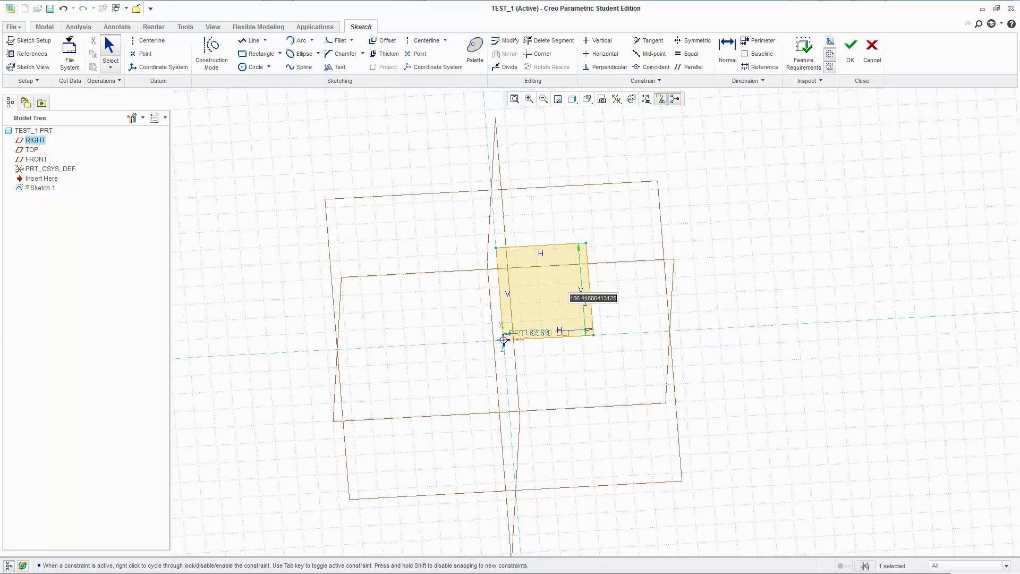
type("50")
key("Return")
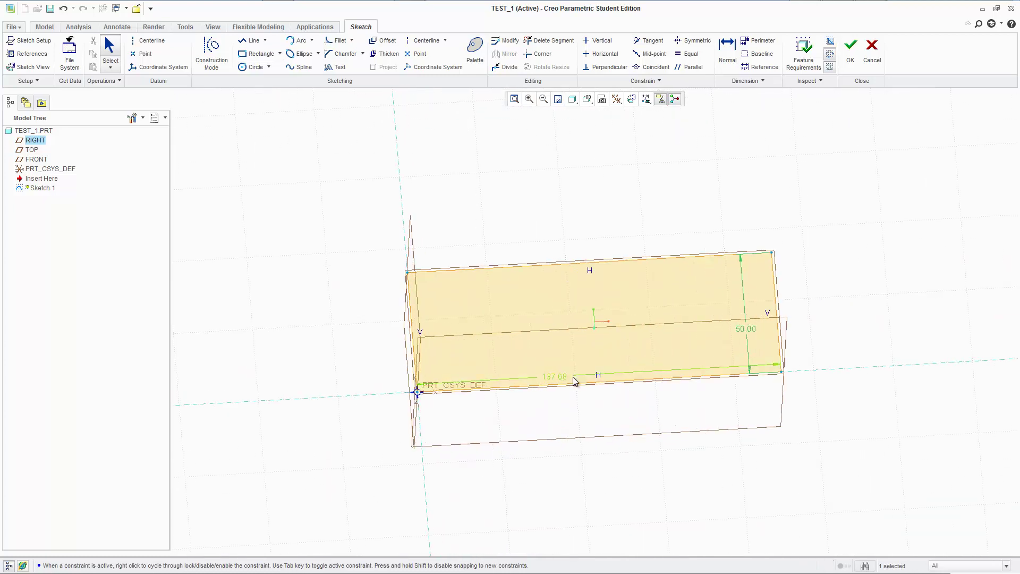
double_click(570, 378)
type("50")
key("Return")
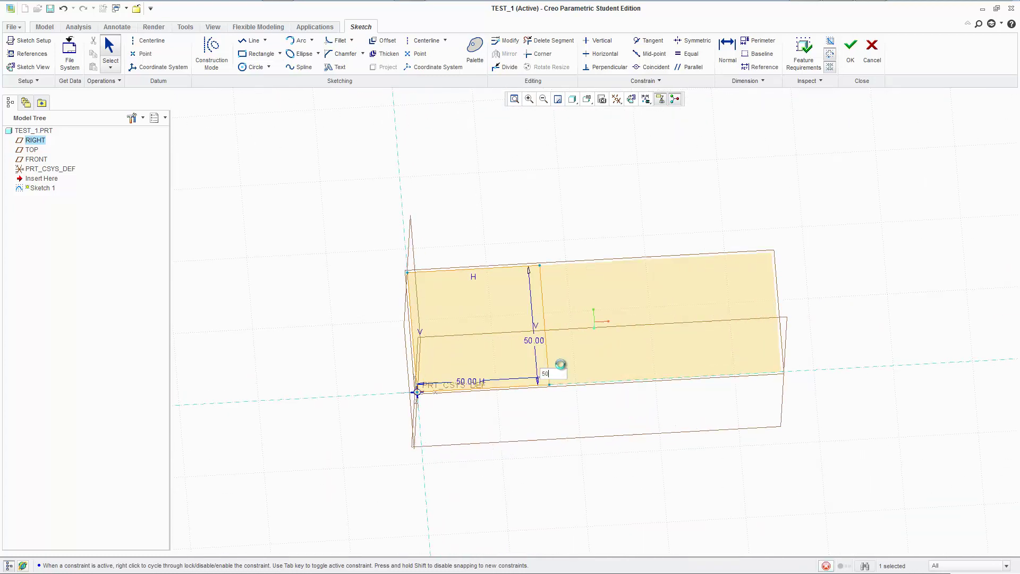
middle_click_drag(585, 374, 565, 357)
scroll(534, 311, "up", 5)
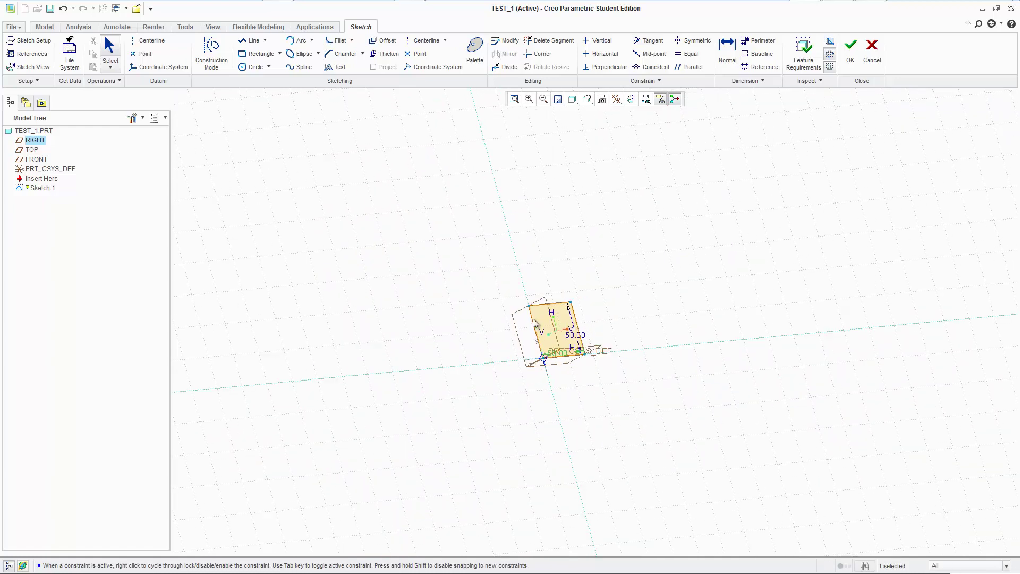
mouse_move(535, 311)
middle_mouse_down()
mouse_move(434, 279)
mouse_move(314, 317)
middle_mouse_up()
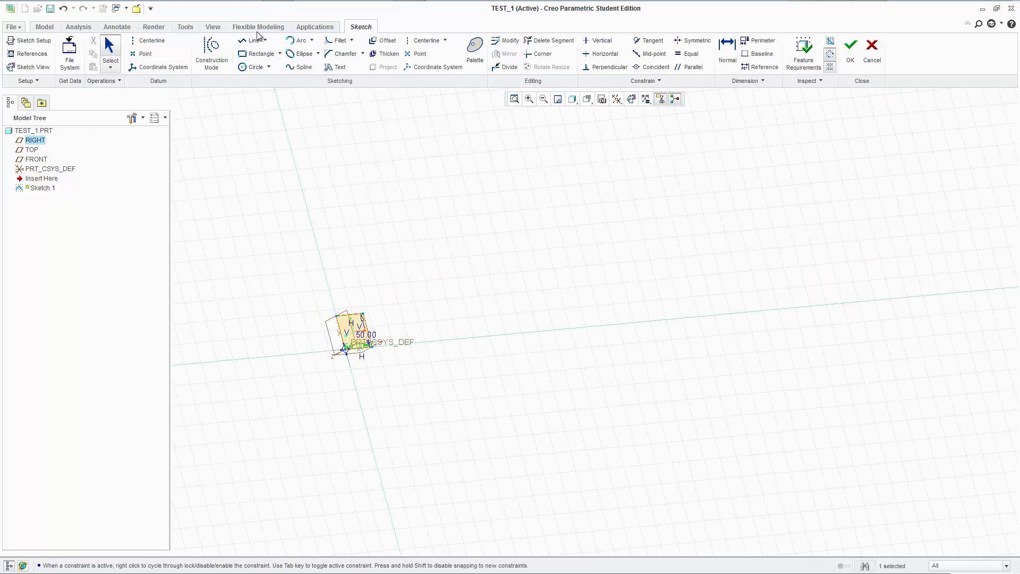
Finish and accept the 50 × 50 square sketch
left_click(55, 27)
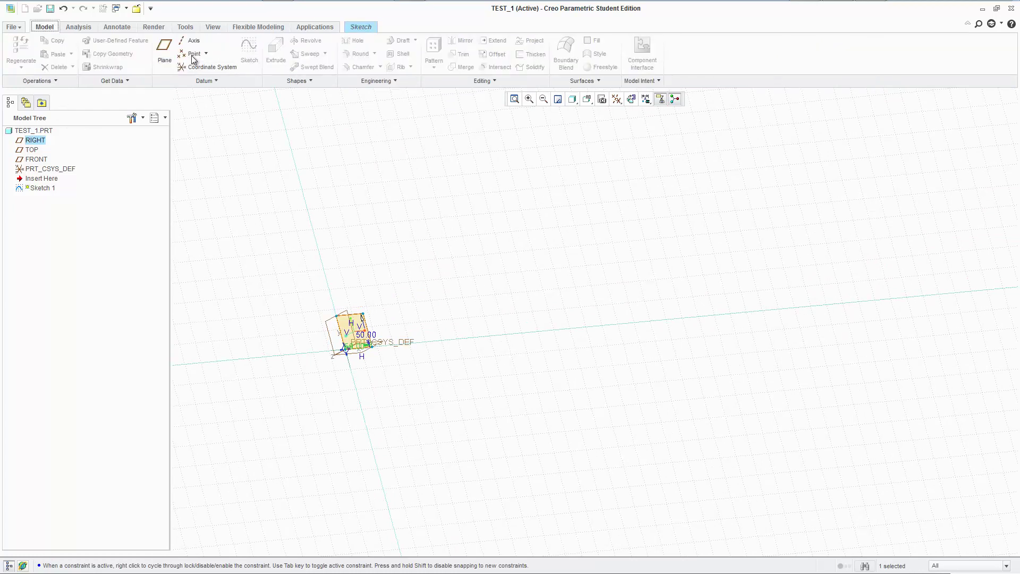
left_click(362, 27)
left_click(846, 48)
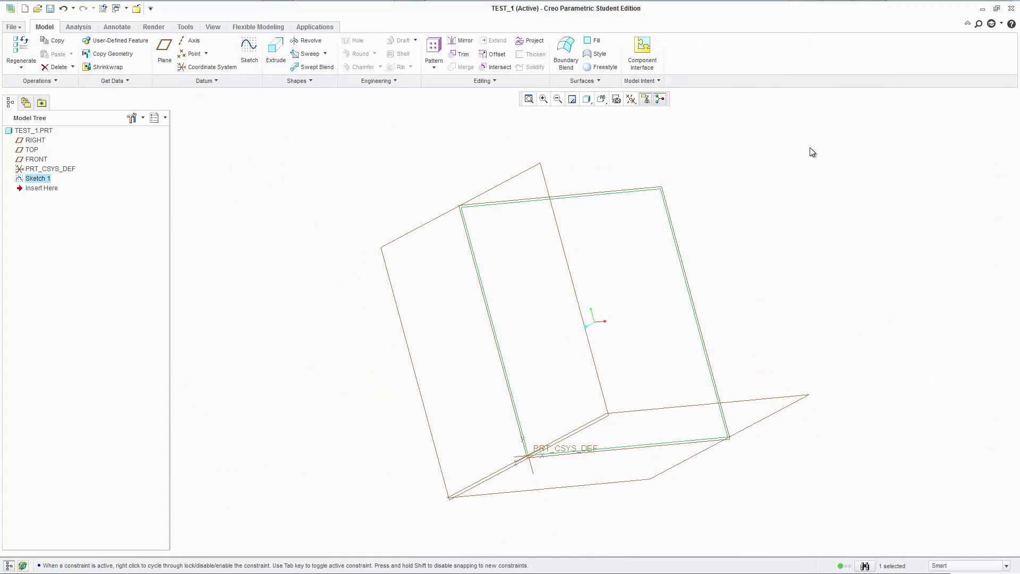
Extrude the square to a depth of 50 and accept the cube
left_click(276, 52)
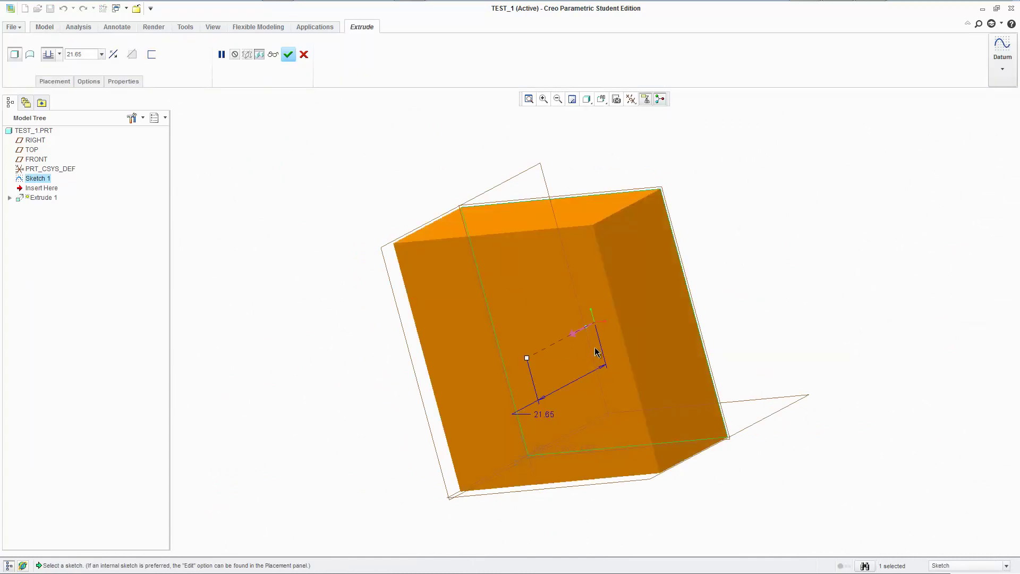
double_click(550, 415)
type("50")
key("Return")
scroll(550, 415, "up", 5)
middle_click_drag(590, 362, 588, 465)
scroll(642, 373, "down", 5)
scroll(642, 374, "up", 5)
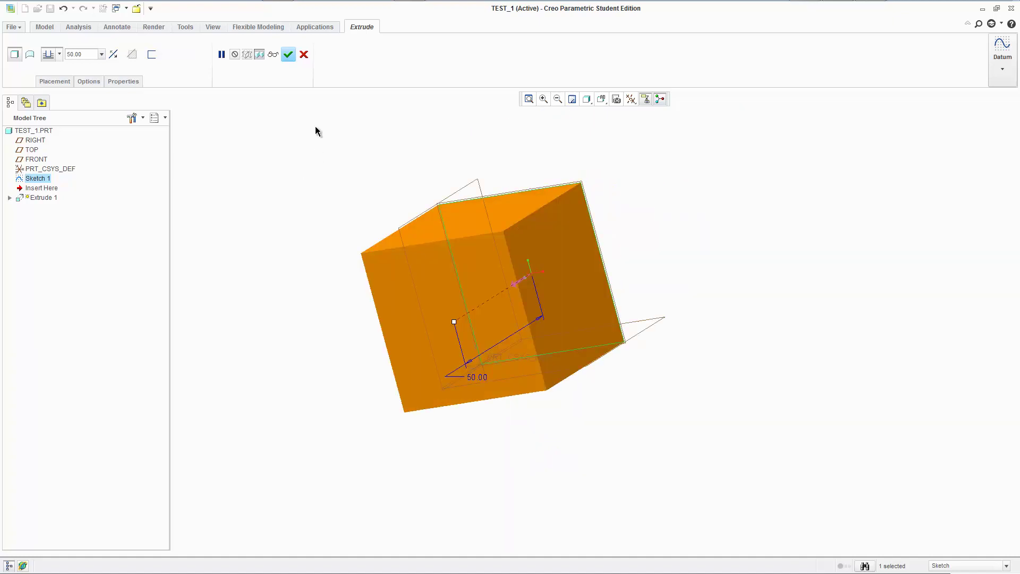
left_click(288, 54)
scroll(620, 217, "up", 5)
middle_click_drag(640, 226, 639, 251)
Orbit and zoom around the 50 mm cube to inspect it from several sides
scroll(600, 230, "down", 5)
scroll(600, 229, "up", 5)
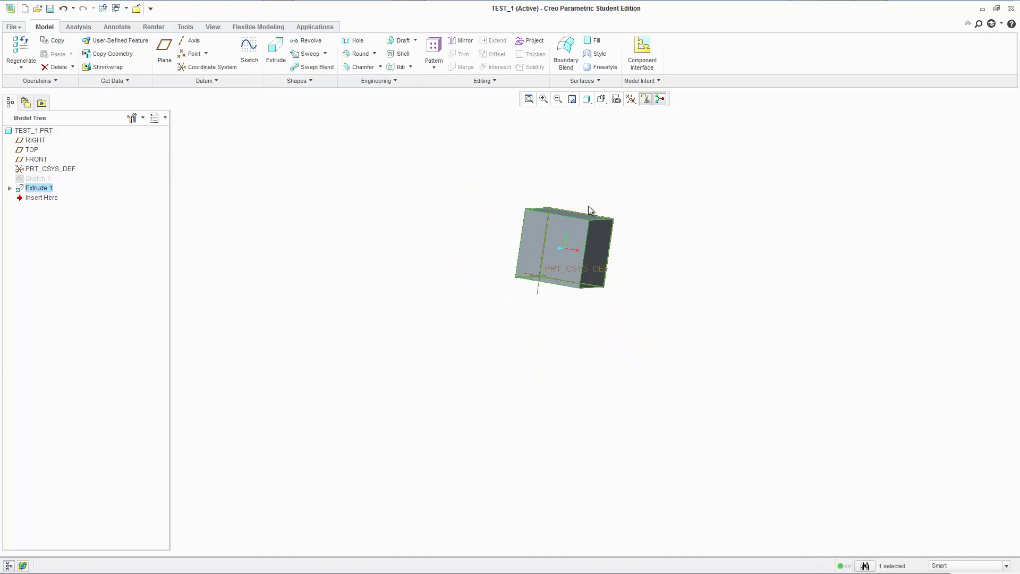
scroll(589, 205, "down", 5)
mouse_move(639, 209)
middle_mouse_down()
mouse_move(628, 176)
mouse_move(564, 326)
mouse_move(585, 273)
middle_mouse_up()
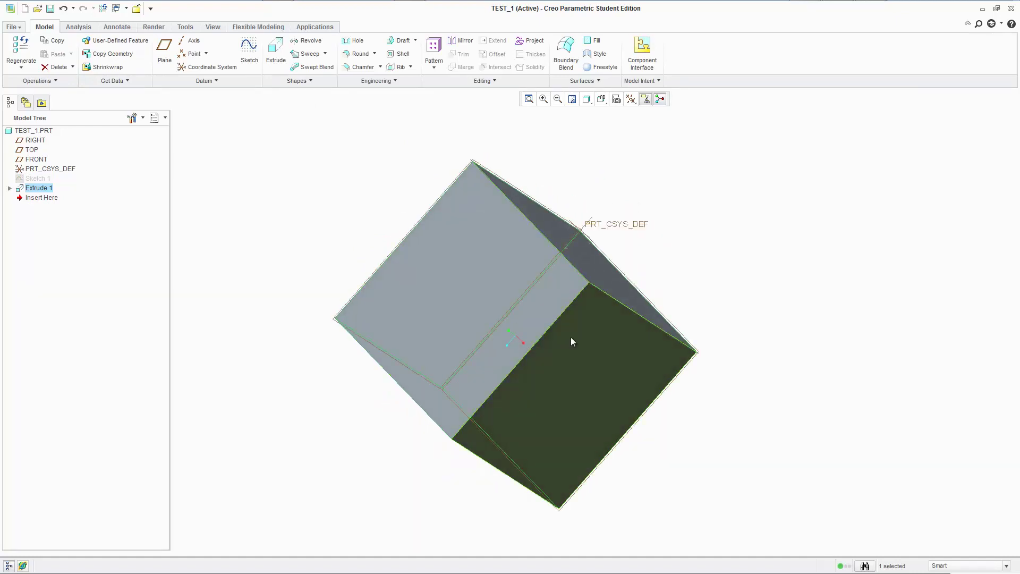
mouse_move(533, 421)
middle_mouse_down()
mouse_move(514, 357)
mouse_move(536, 351)
mouse_move(448, 312)
mouse_move(467, 303)
mouse_move(452, 342)
mouse_move(435, 280)
mouse_move(454, 271)
middle_mouse_up()
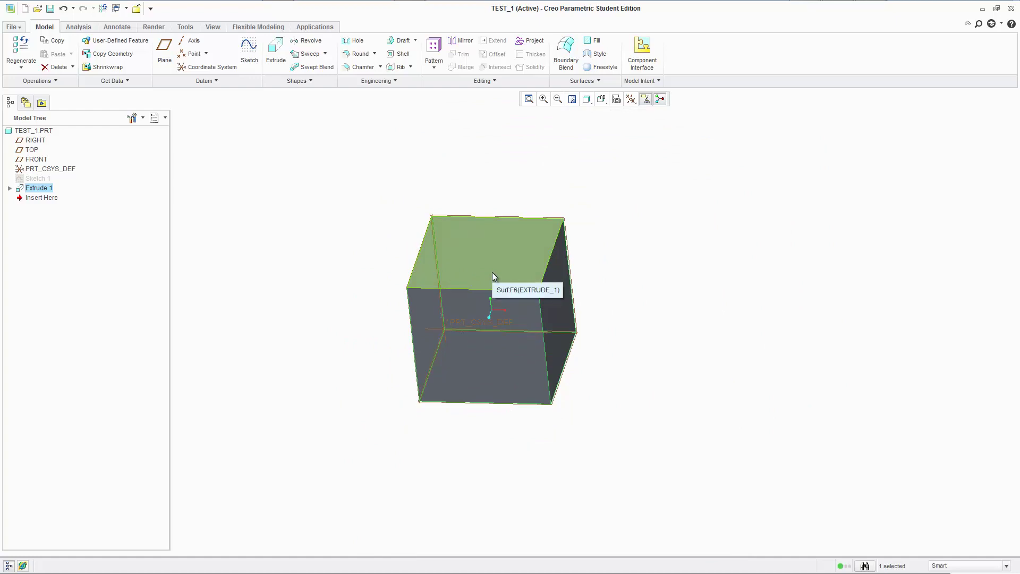
scroll(508, 273, "up", 2)
scroll(507, 244, "down", 4)
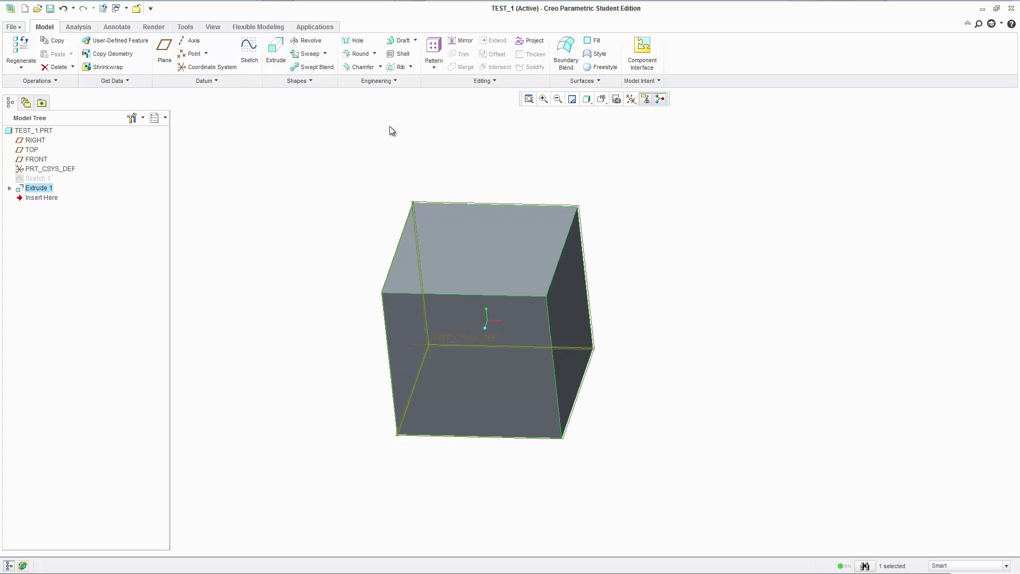
scroll(362, 253, "up", 3)
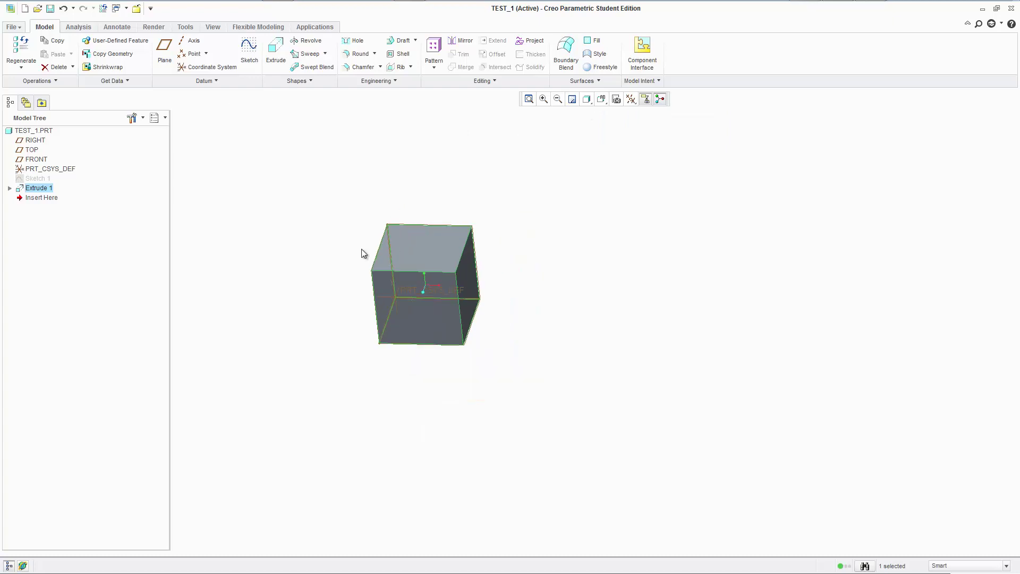
scroll(363, 251, "down", 5)
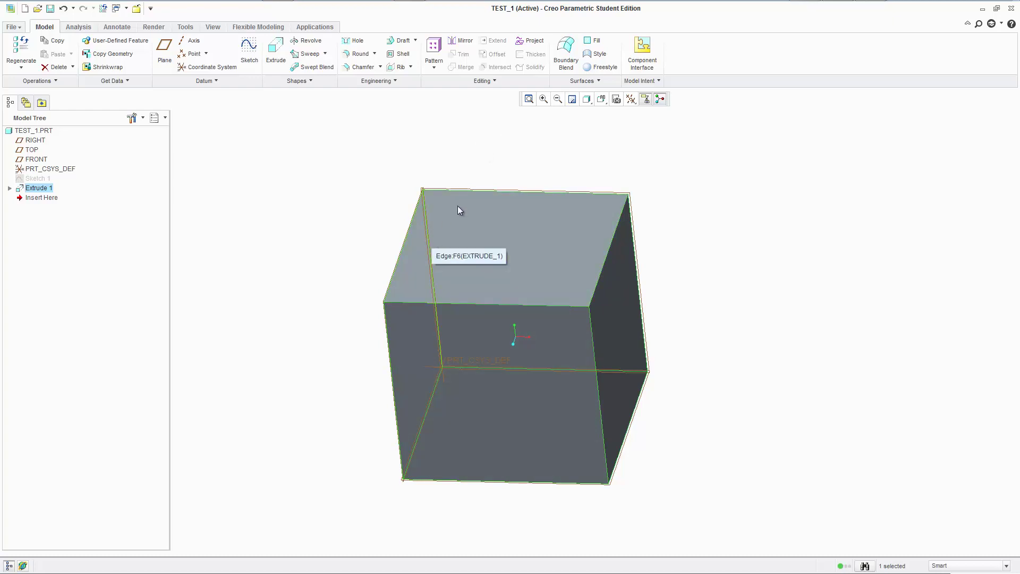
Undo the cube extrusion and square sketch, then start a new sketch on the plane
key("ctrl+z")
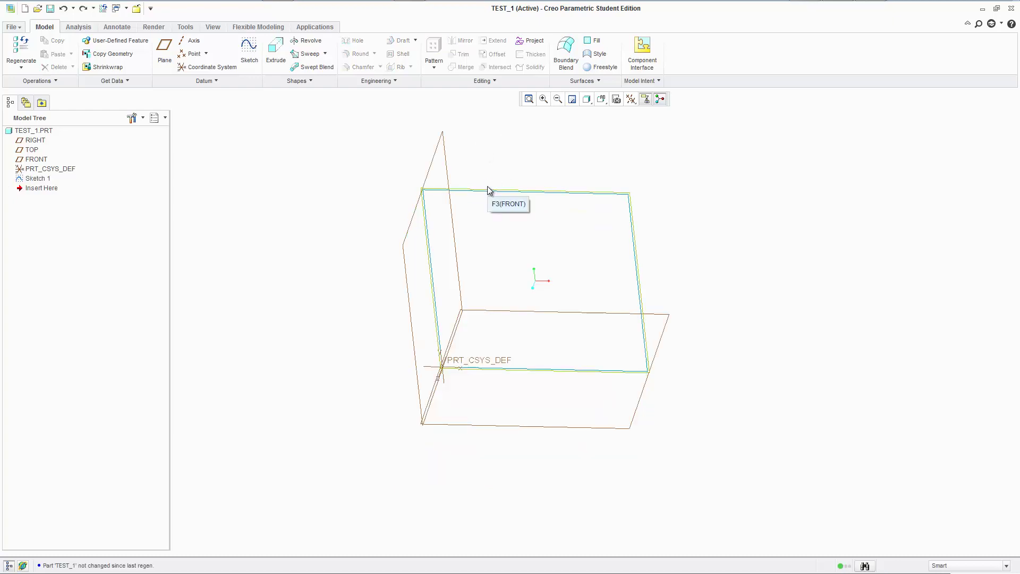
key("ctrl+z")
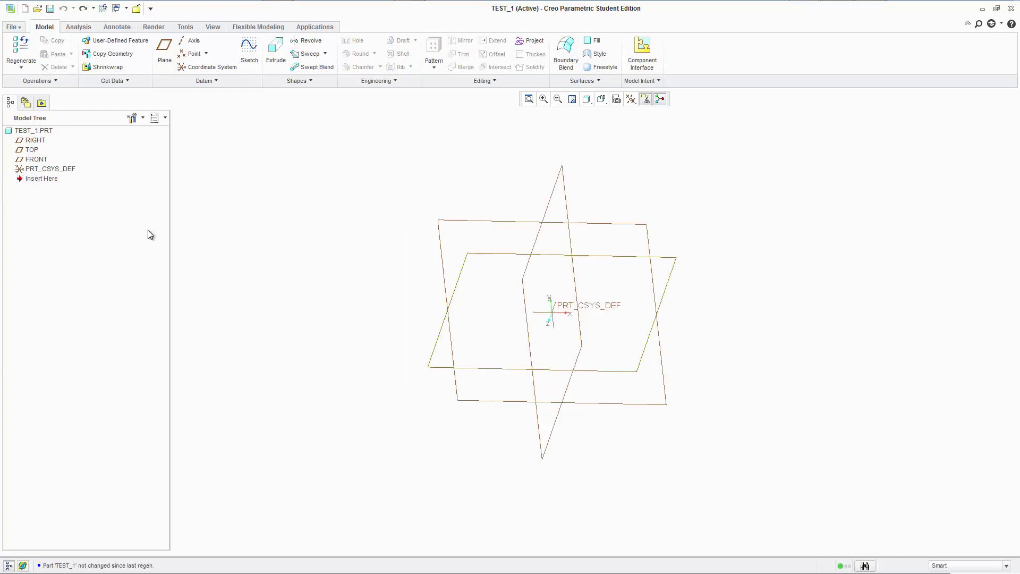
left_click(250, 51)
left_click(515, 222)
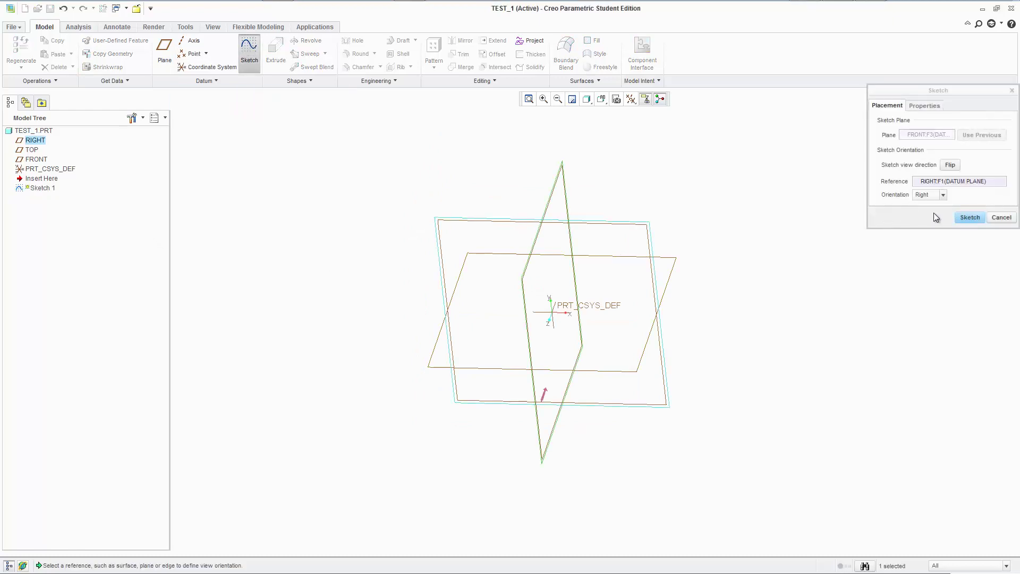
left_click(968, 216)
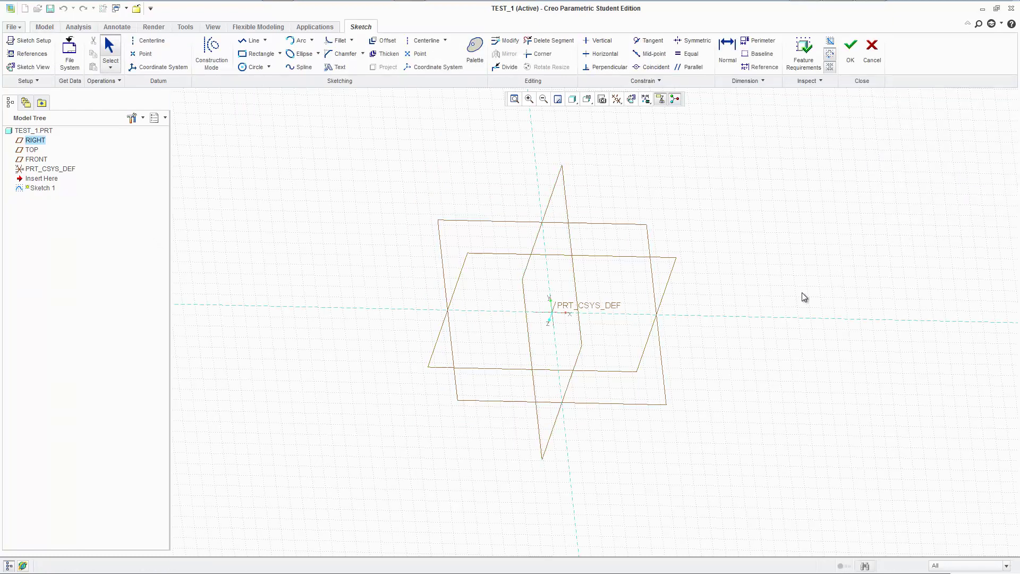
Recentre the datum planes and switch to the 2D Sketch View
middle_click_drag(715, 321, 574, 278, "shift")
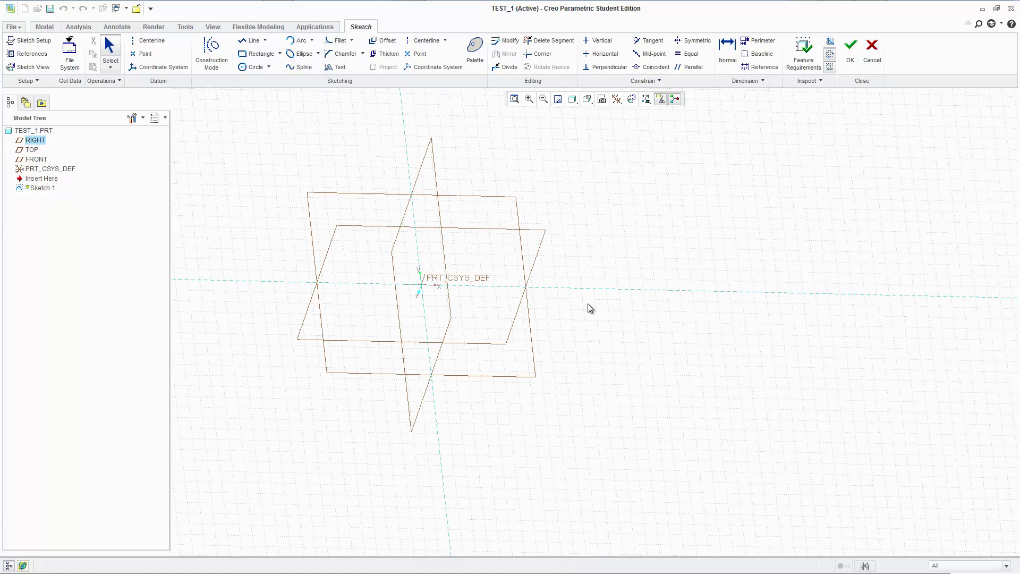
scroll(475, 299, "up", 3)
scroll(474, 295, "down", 4)
middle_click_drag(392, 266, 488, 328, "shift")
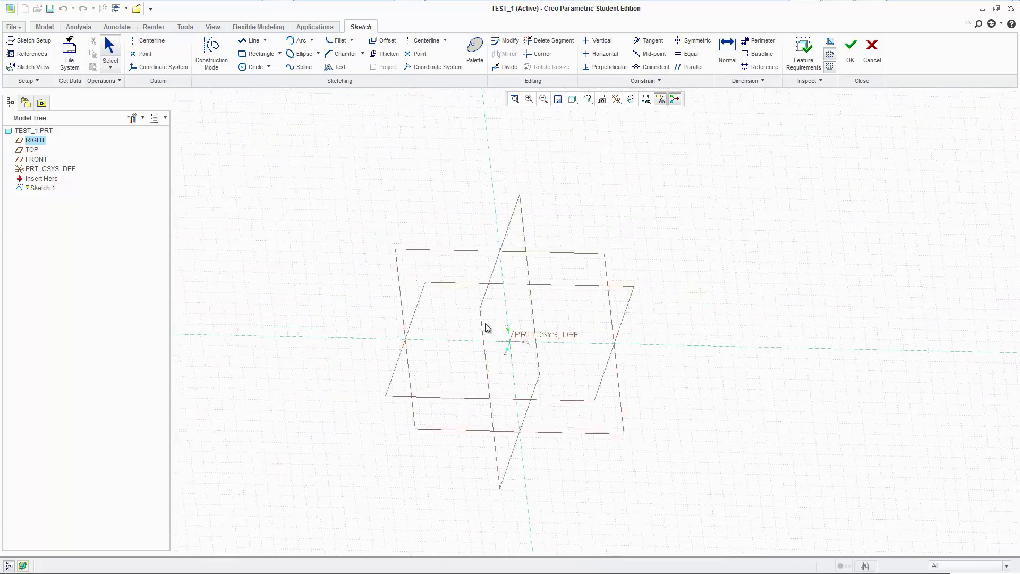
scroll(517, 330, "up", 3)
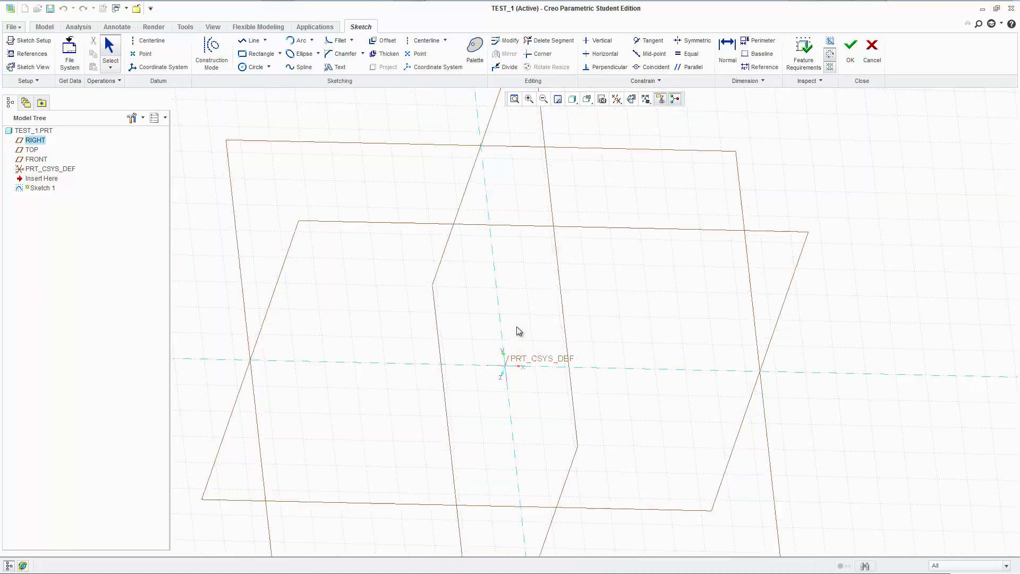
left_click(631, 99)
Draw the tall cup rectangle starting at the top of the axis
middle_click_drag(668, 202, 583, 241, "shift")
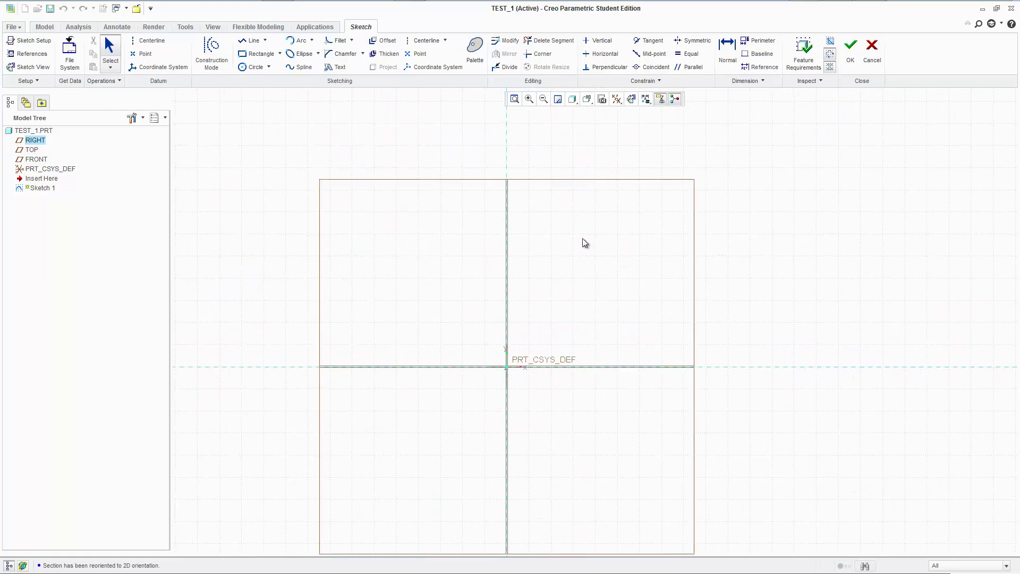
scroll(583, 241, "up", 2)
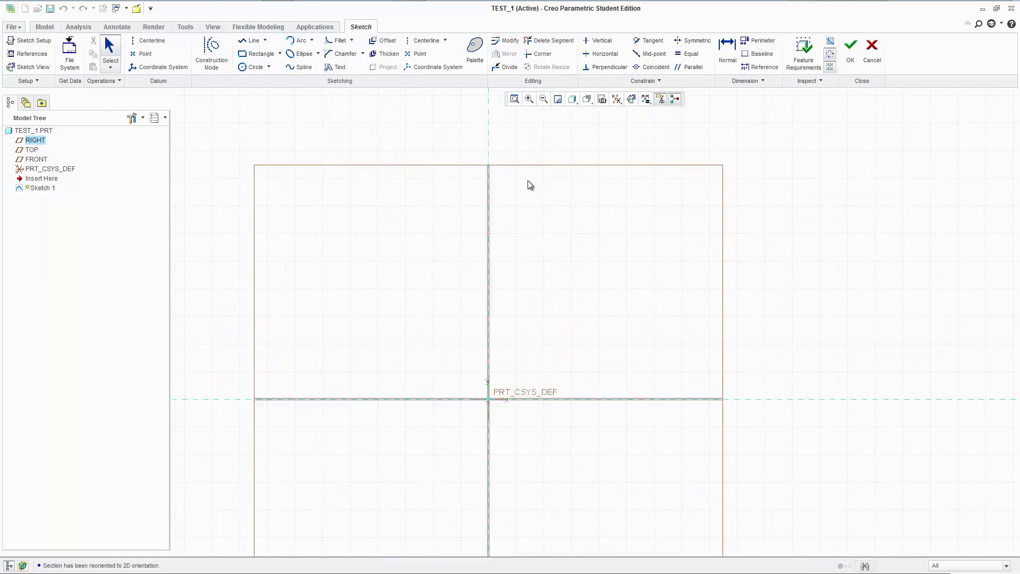
left_click(256, 45)
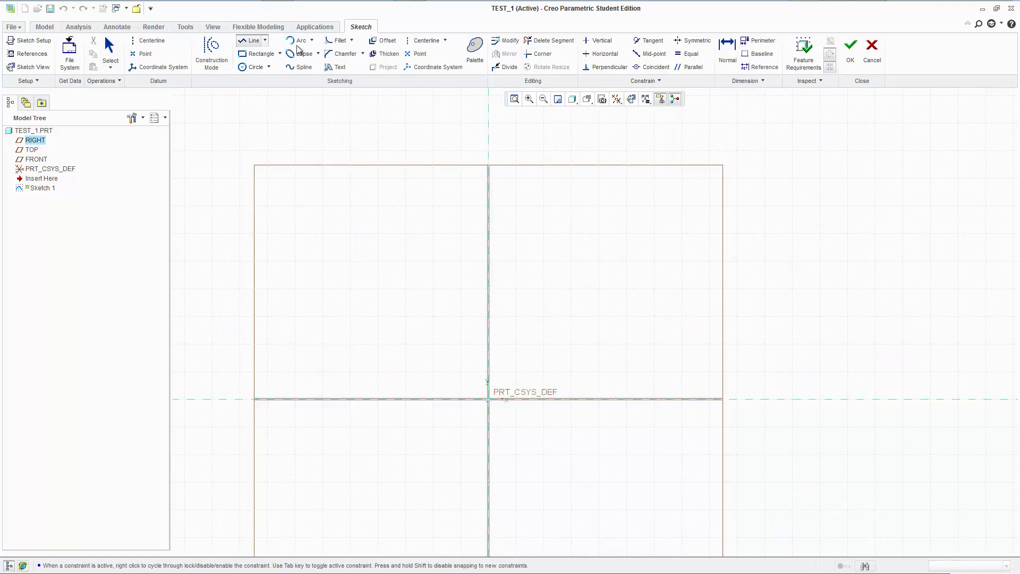
left_click(264, 55)
left_click(489, 173)
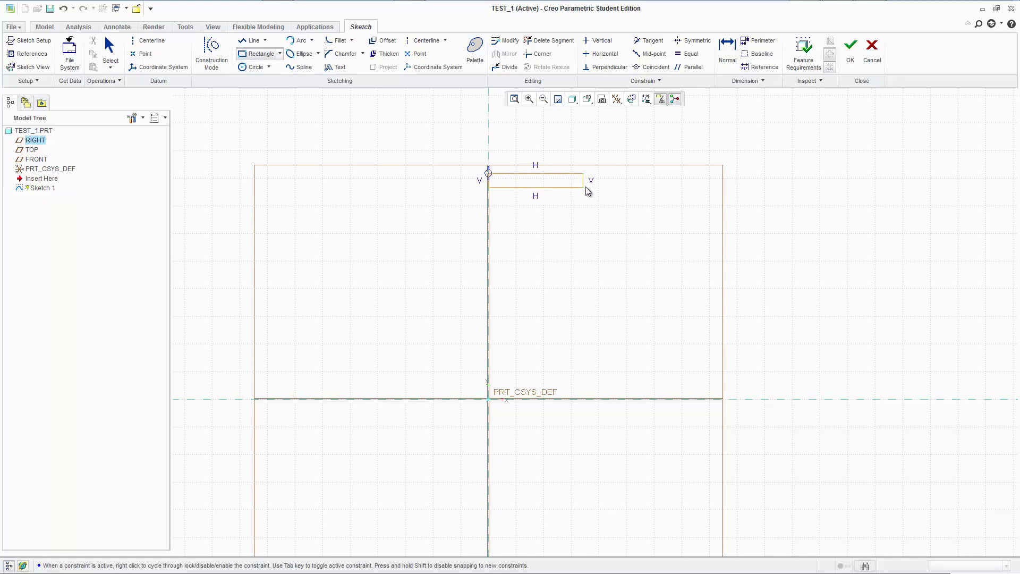
left_click(546, 316)
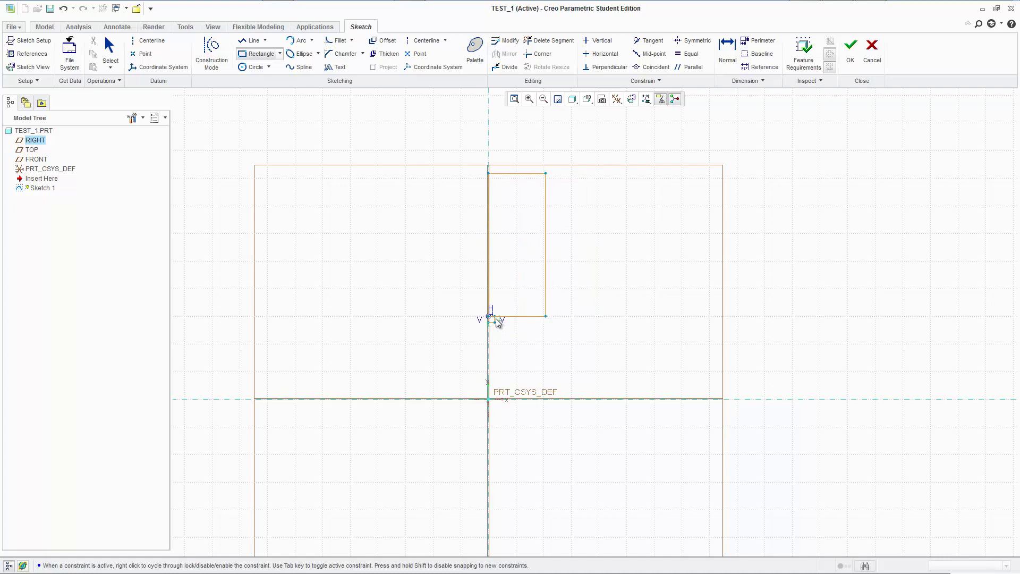
Draw the vertical stem, sloped foot and base lines back to the centre axis
left_click(253, 40)
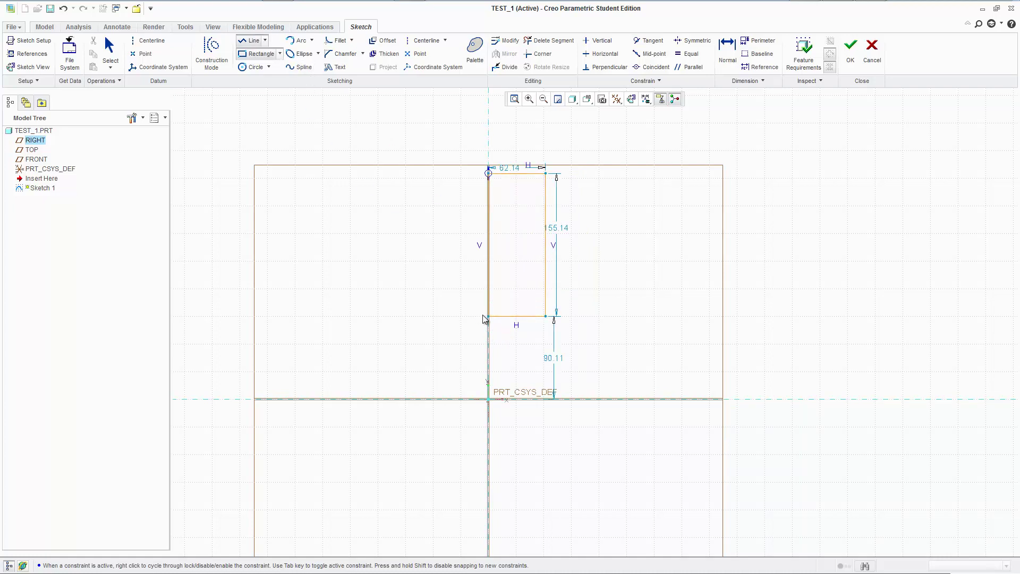
scroll(508, 341, "up", 5)
left_click(514, 304)
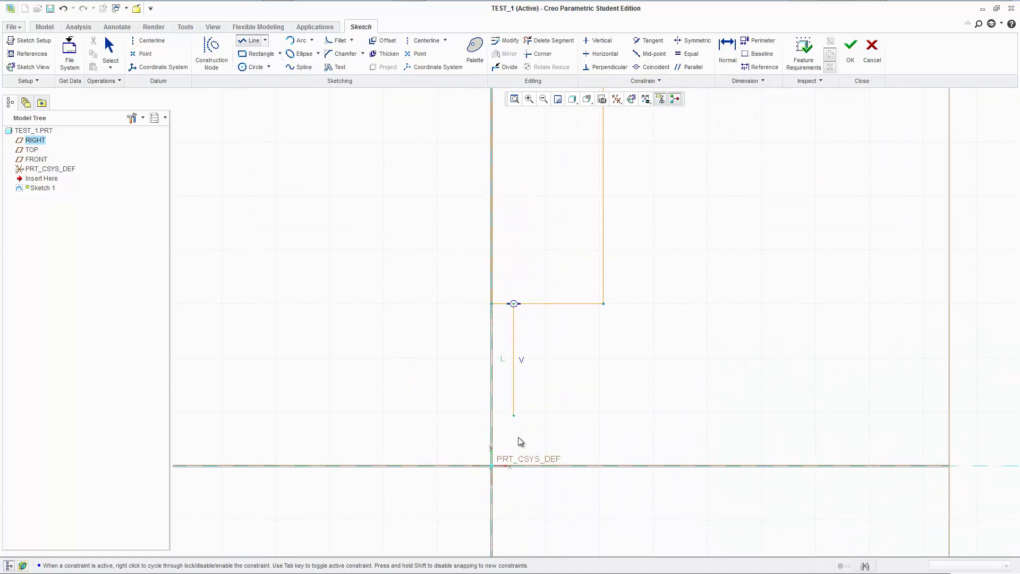
left_click(514, 442)
left_click(623, 469)
left_click(510, 283)
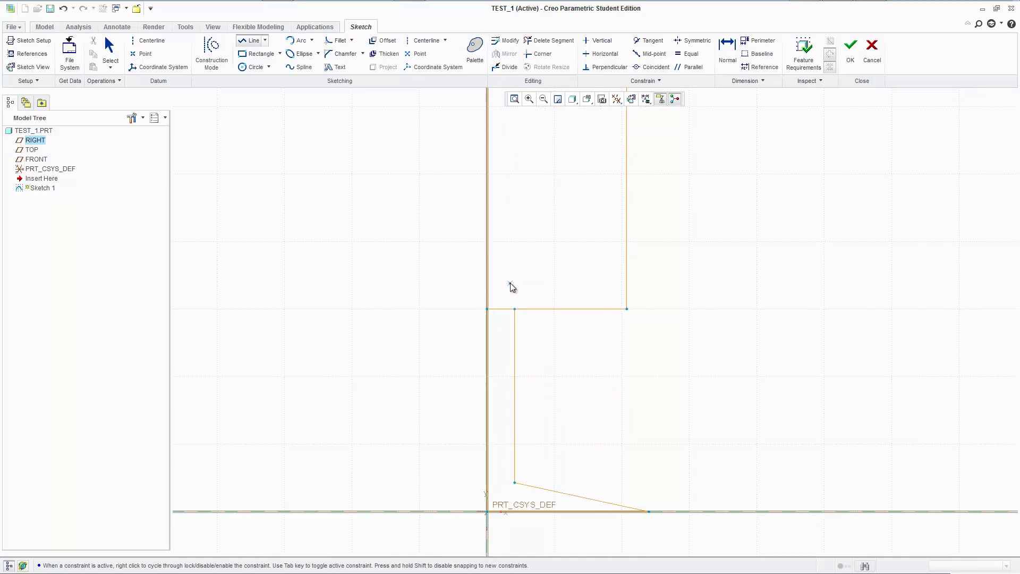
middle_click(513, 327)
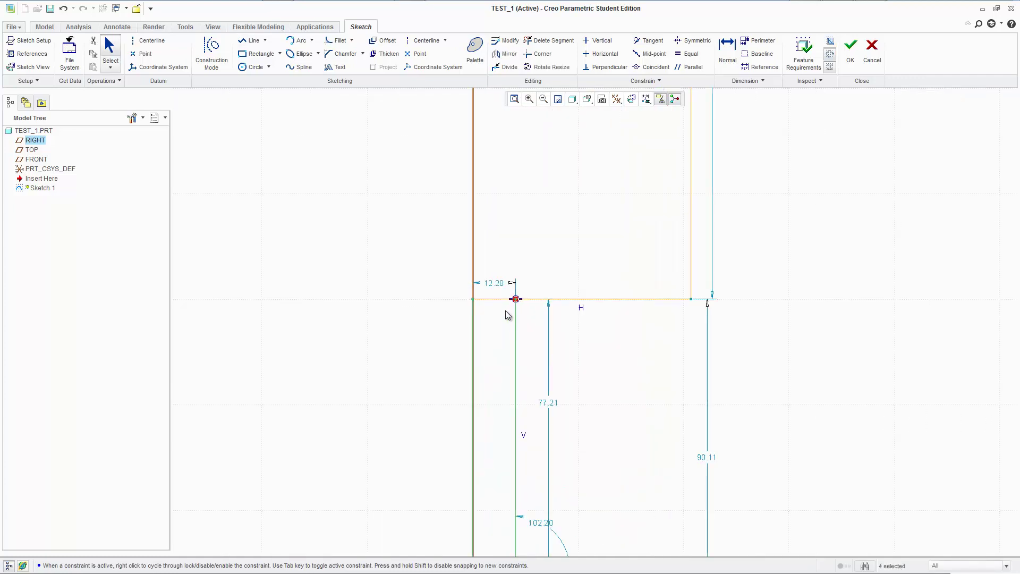
scroll(433, 159, "up", 2)
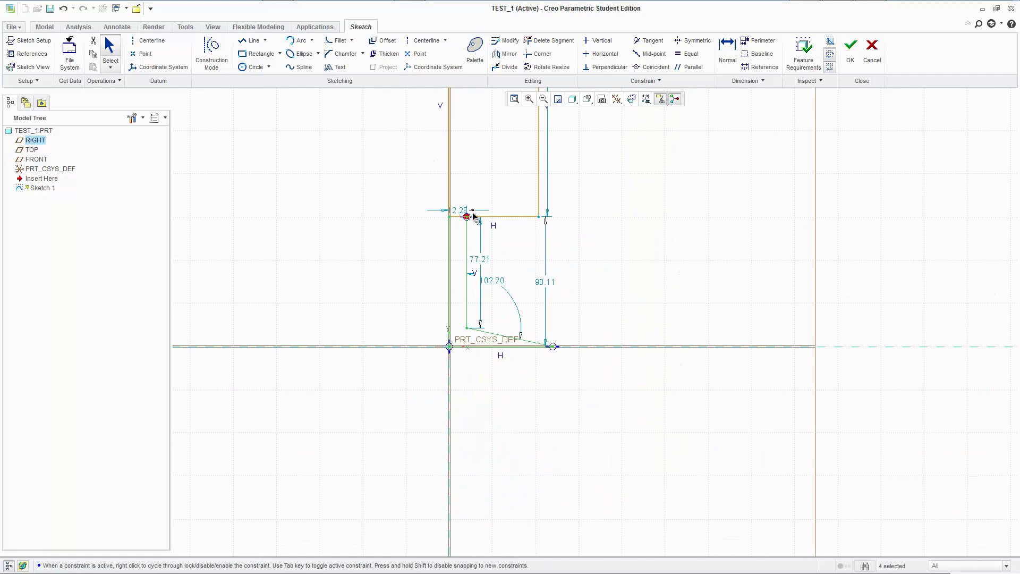
scroll(467, 216, "down", 2)
scroll(450, 211, "down", 2)
scroll(457, 220, "up", 2)
scroll(499, 186, "up", 4)
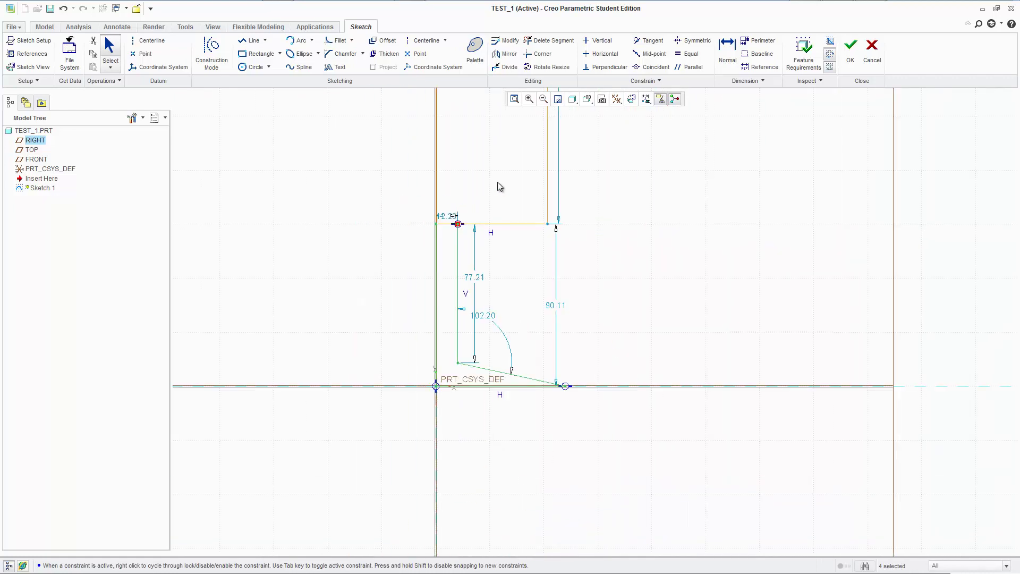
scroll(446, 322, "down", 4)
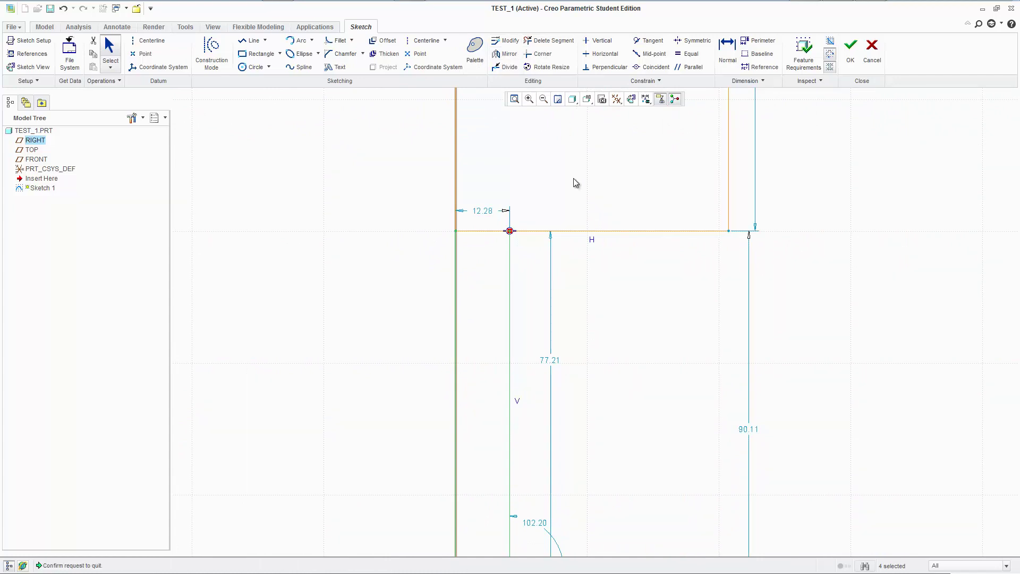
Trim away the short horizontal segment with Delete Segment
key("Escape")
left_click(540, 303)
left_click(549, 40)
mouse_move(496, 202)
left_mouse_down()
mouse_move(493, 245)
mouse_move(488, 234)
left_mouse_up()
scroll(488, 234, "up", 5)
scroll(505, 233, "down", 2)
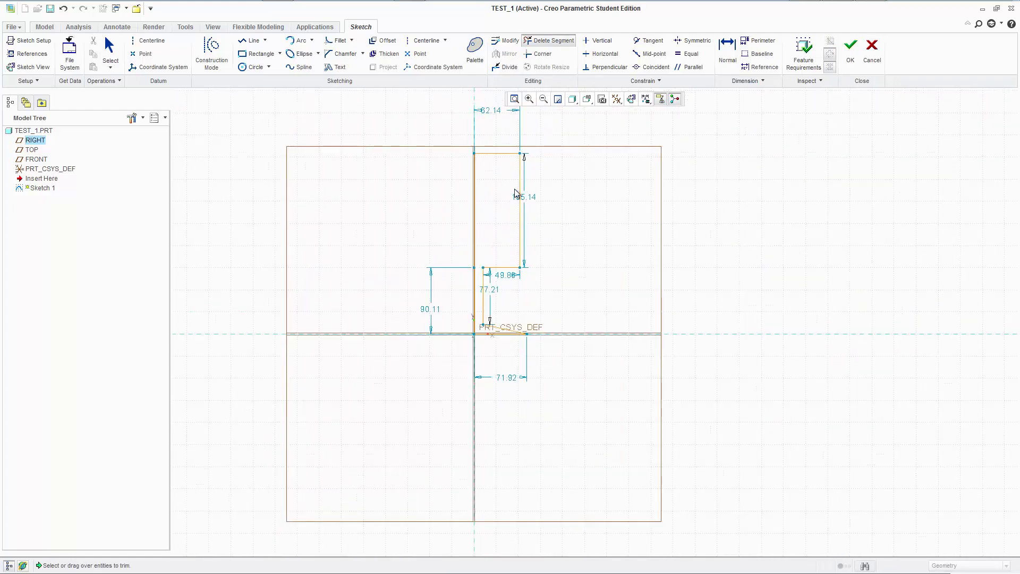
scroll(503, 186, "down", 2)
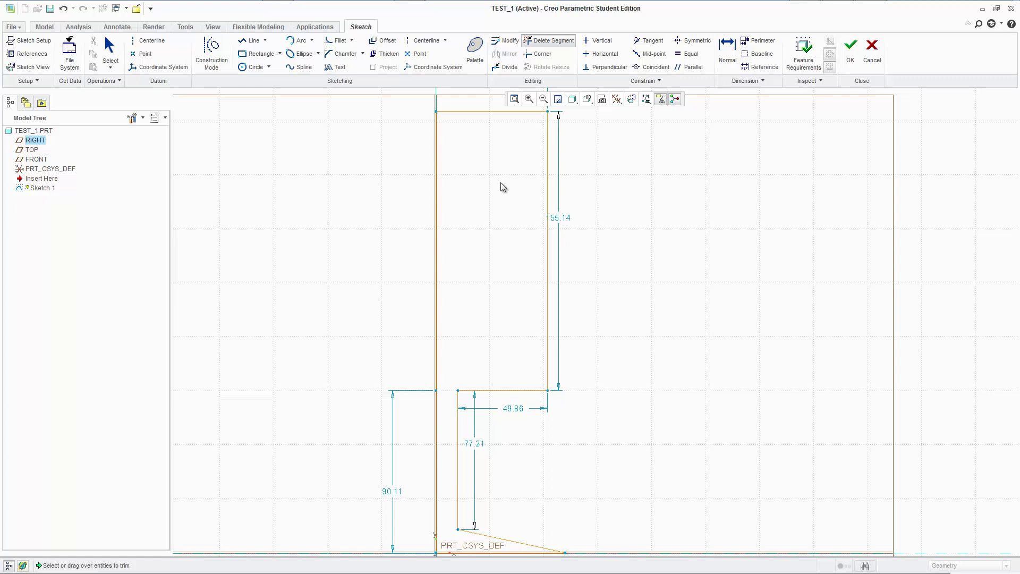
scroll(503, 186, "up", 2)
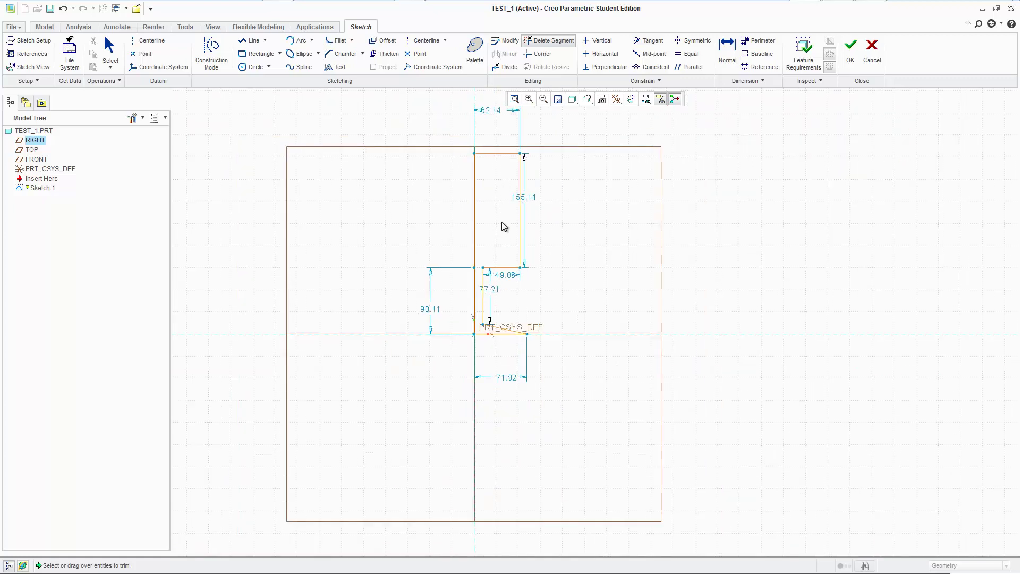
scroll(496, 168, "down", 4)
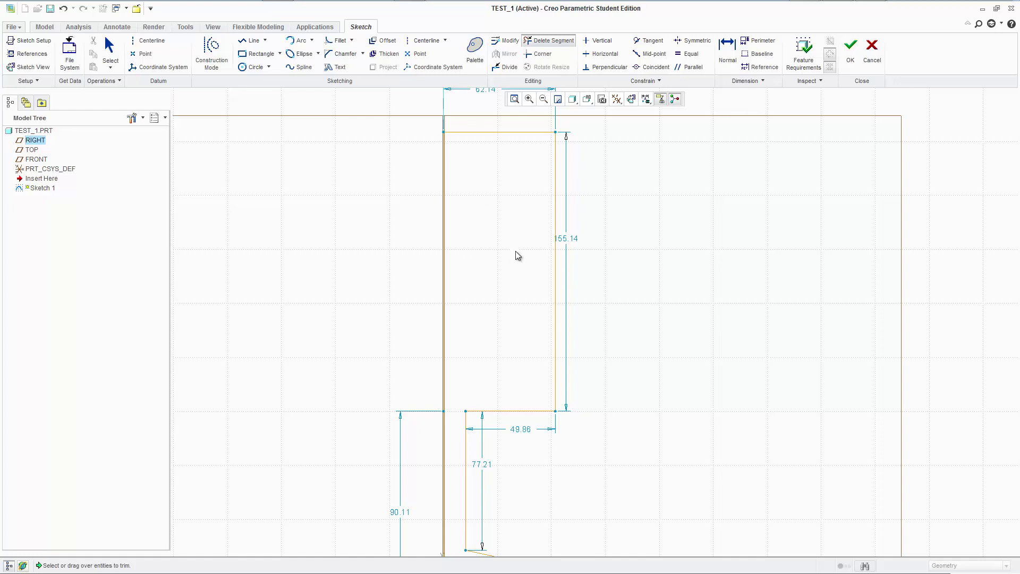
Trim away the cup's top edge so the cup is open
left_click(257, 54)
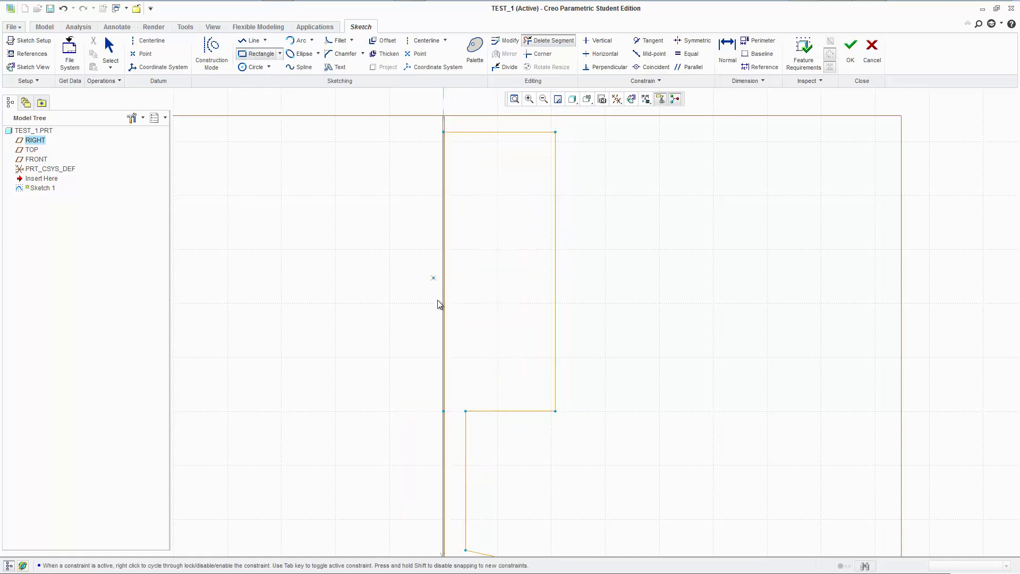
left_click(256, 42)
left_click(533, 132)
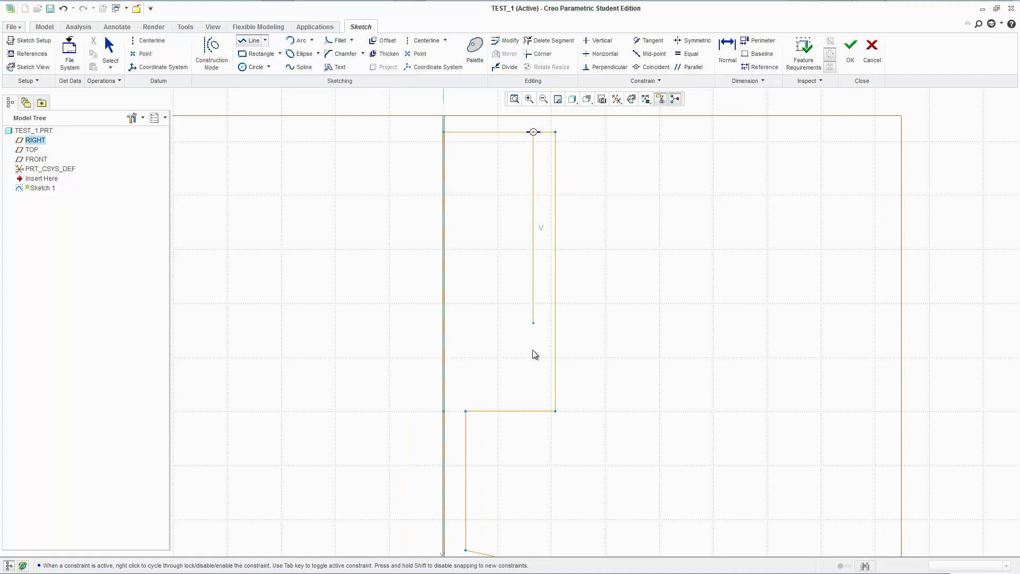
middle_click(445, 393)
left_click(550, 41)
mouse_move(476, 128)
left_mouse_down()
mouse_move(455, 176)
mouse_move(417, 221)
mouse_move(432, 239)
left_mouse_up()
scroll(339, 380, "down", 2)
scroll(341, 381, "down", 2)
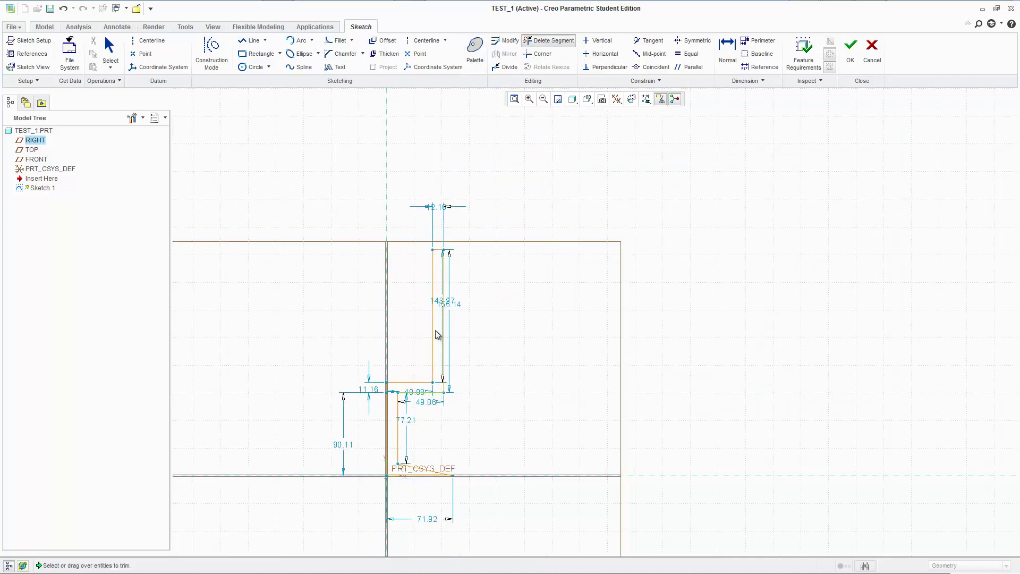
scroll(433, 491, "up", 2)
Hide the sketch dimensions and accept Sketch 1
left_click(645, 99)
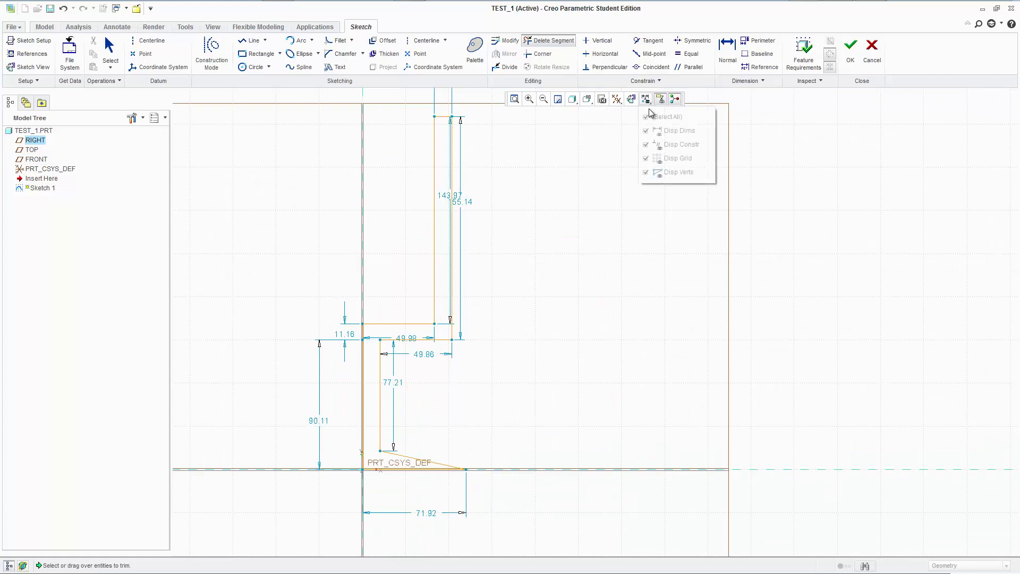
left_click(678, 131)
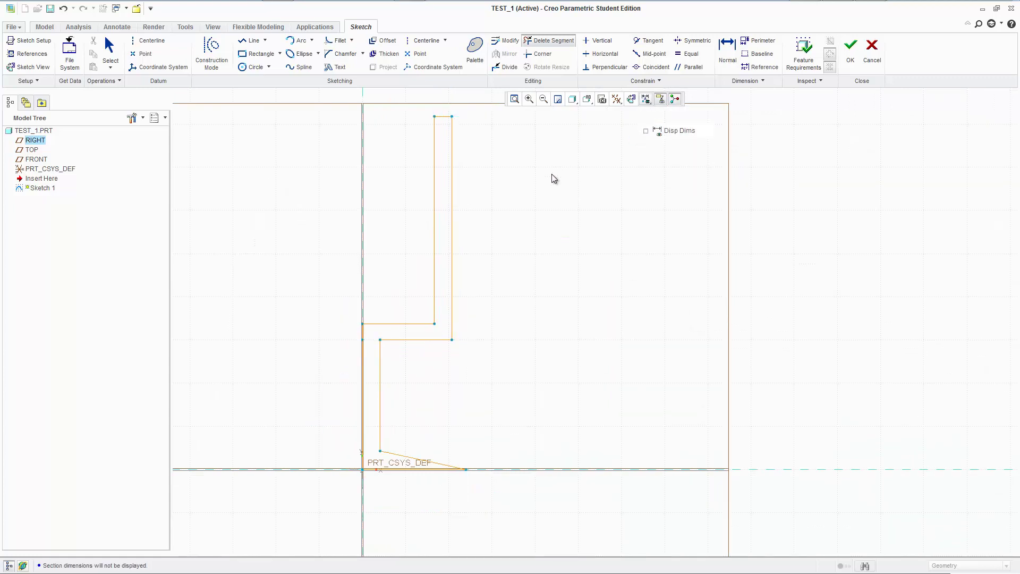
mouse_move(554, 335)
middle_mouse_down("shift")
mouse_move(576, 339)
mouse_move(569, 346)
middle_mouse_up("shift")
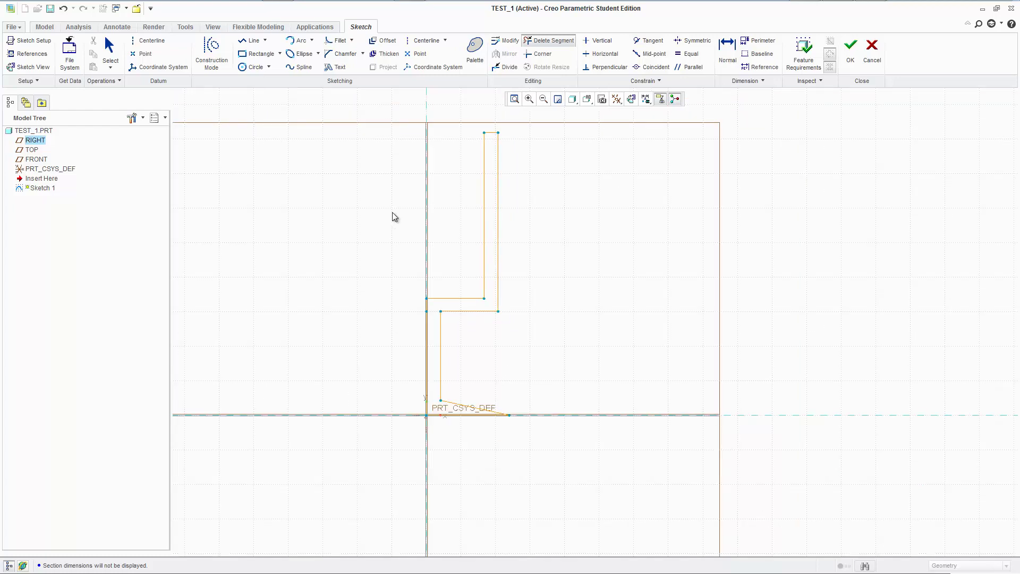
left_click(850, 52)
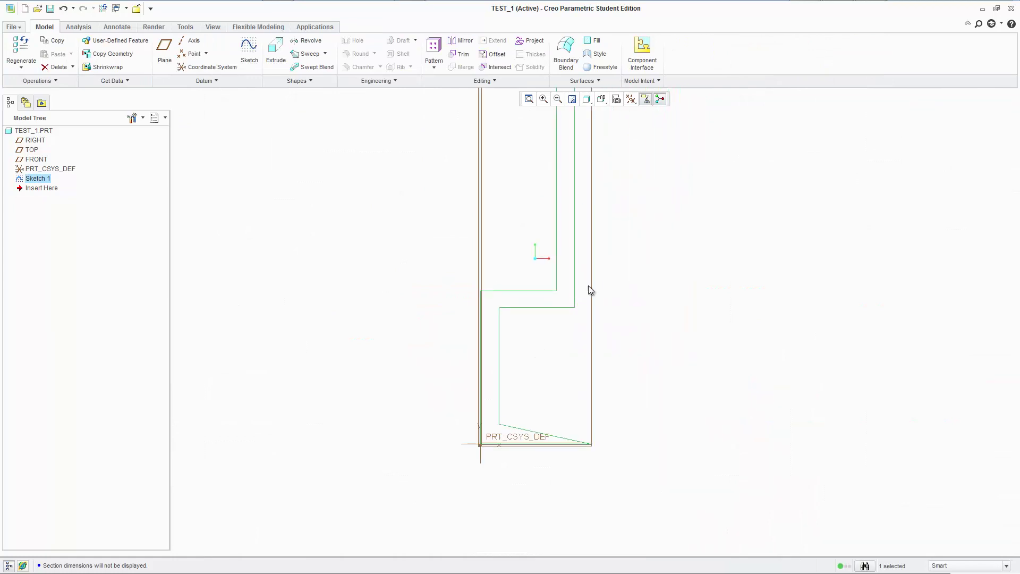
Hide datum planes, try revolving the profile sketch, then cancel the revolve
left_click(646, 99)
left_click(644, 172)
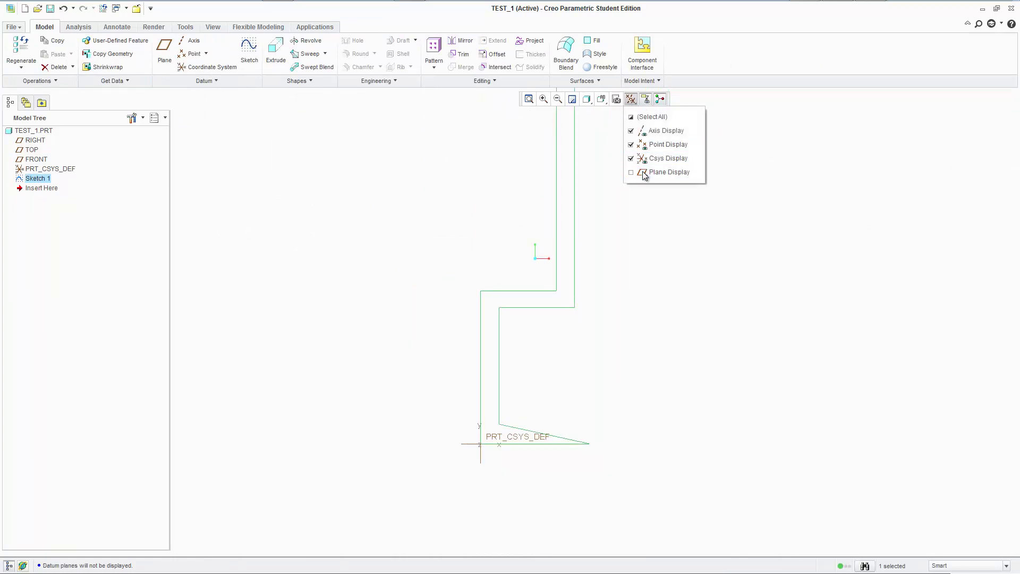
left_click(474, 115)
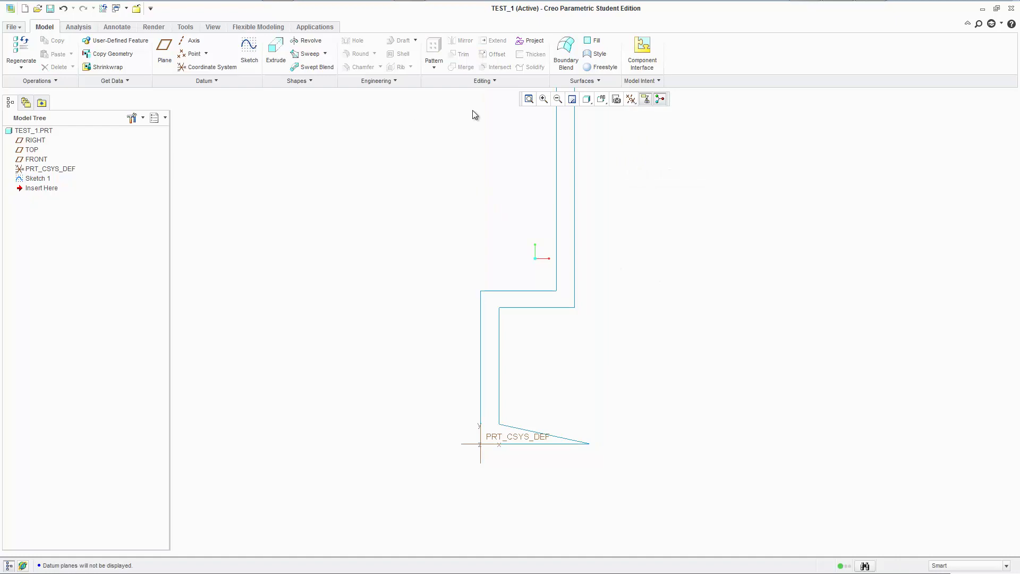
left_click(308, 40)
left_click(576, 169)
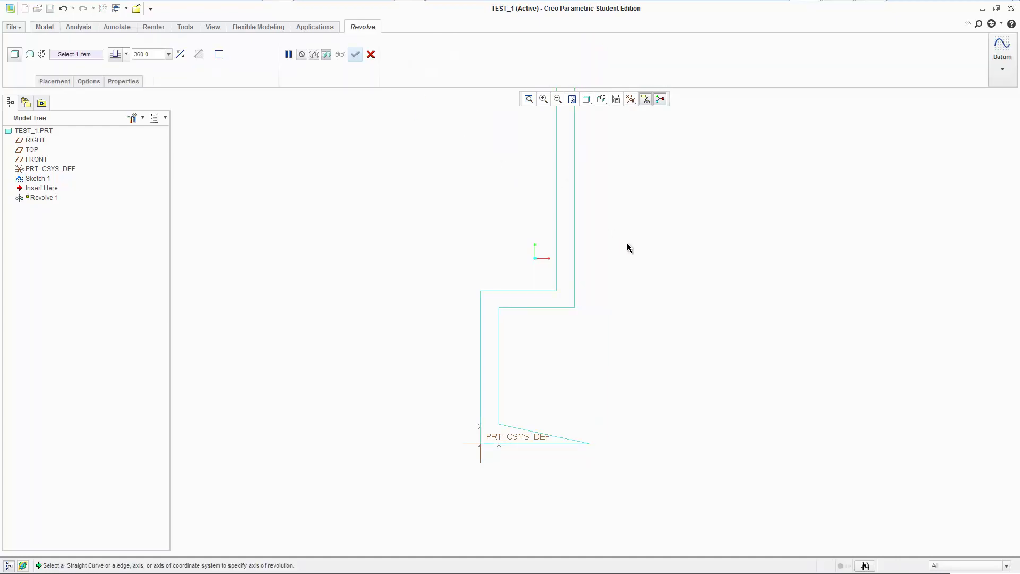
left_click(371, 55)
left_click(486, 303)
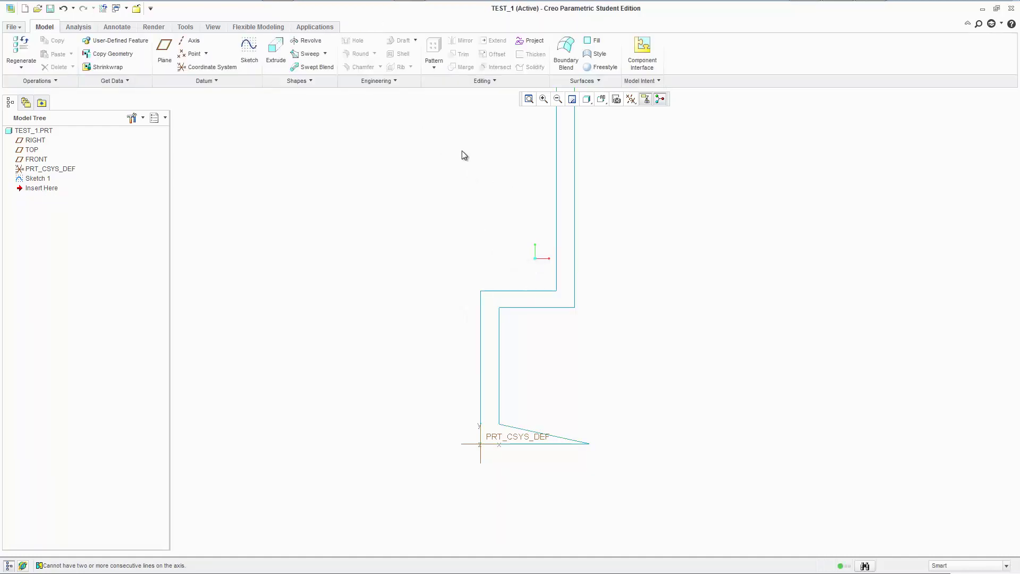
Restart Revolve on the sketch, turn on datum plane display, orbit, then cancel
left_click(574, 167)
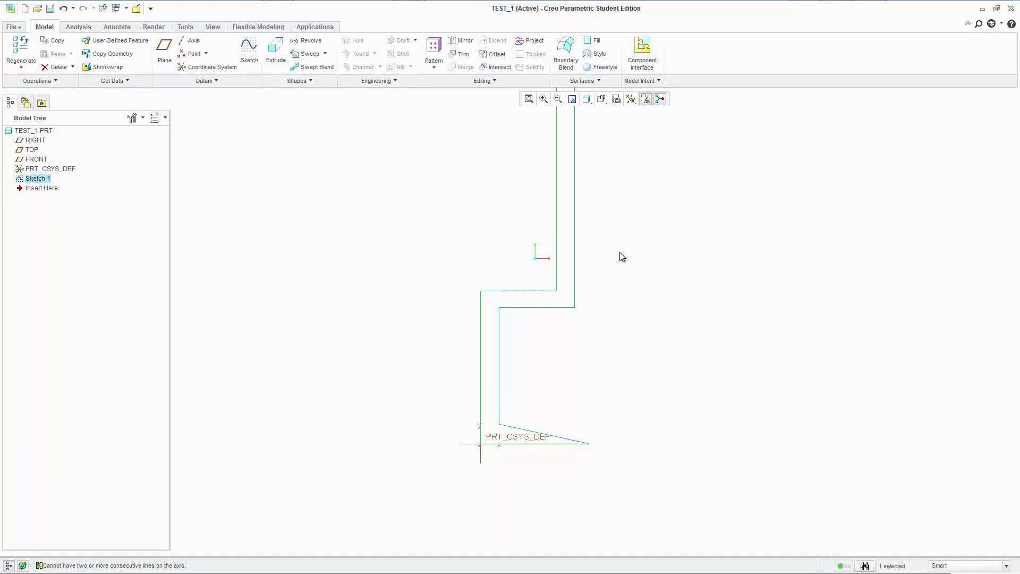
left_click(306, 41)
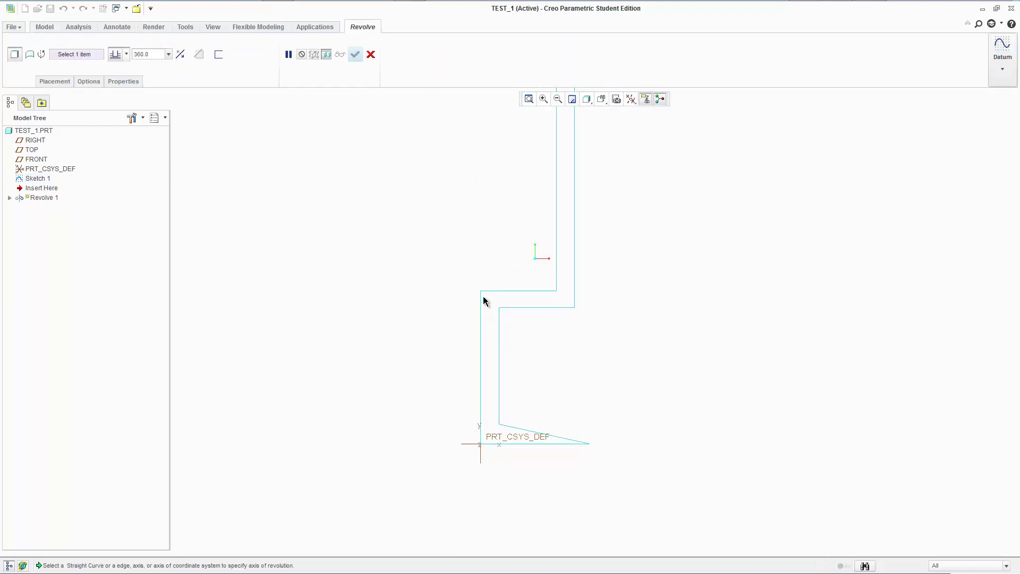
left_click(632, 100)
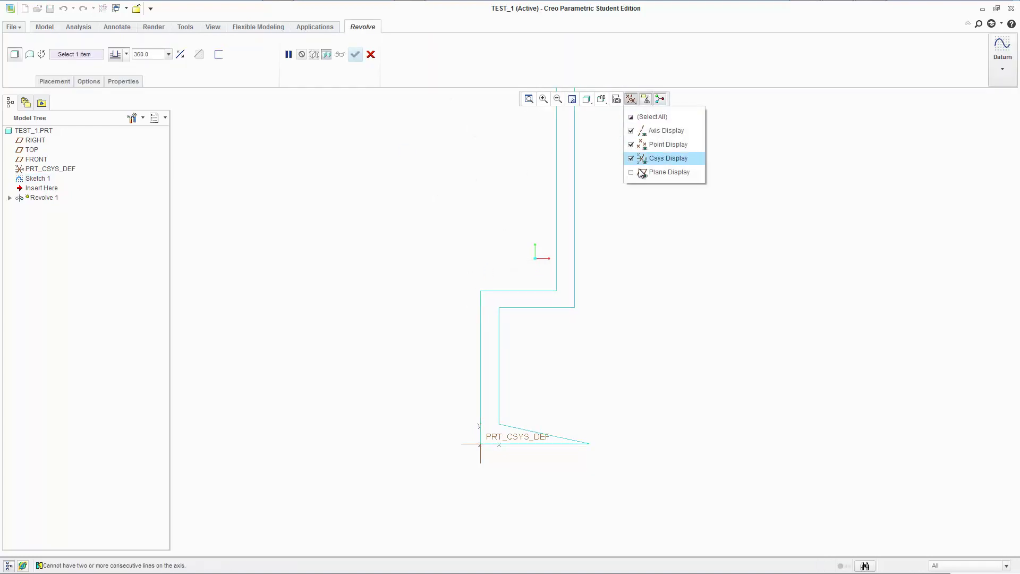
left_click(639, 177)
middle_click_drag(495, 224, 476, 294)
scroll(484, 290, "up", 3)
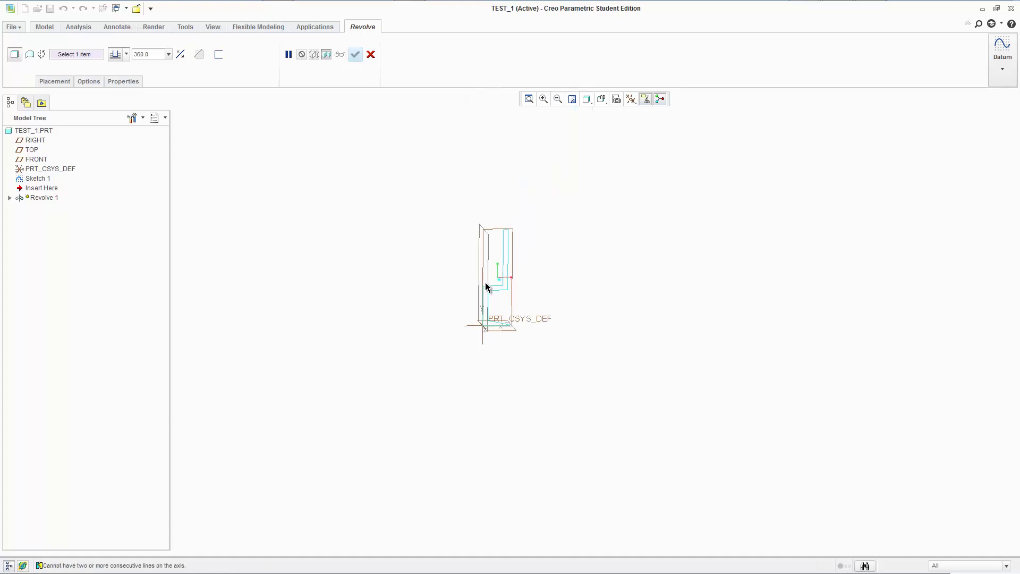
scroll(488, 283, "up", 1)
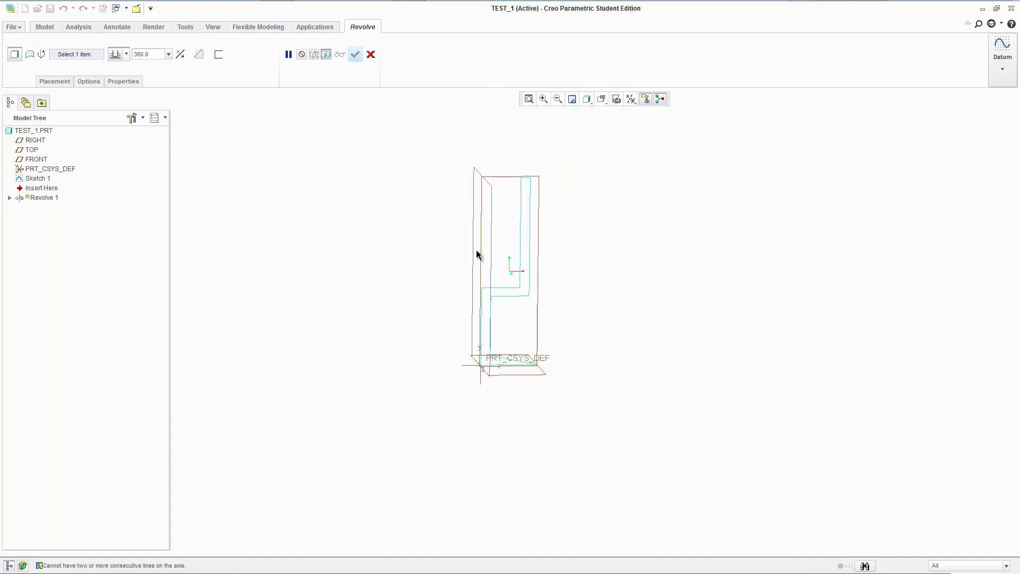
left_click(372, 54)
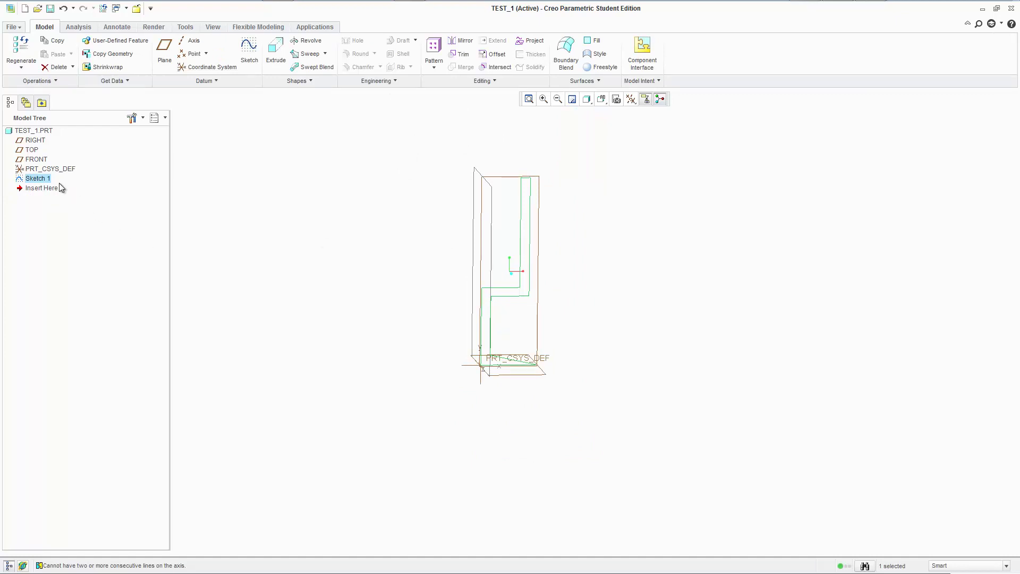
Pan the view and choose Edit Definition on Sketch 1 in the Model Tree
left_click(439, 232)
scroll(495, 292, "down", 3)
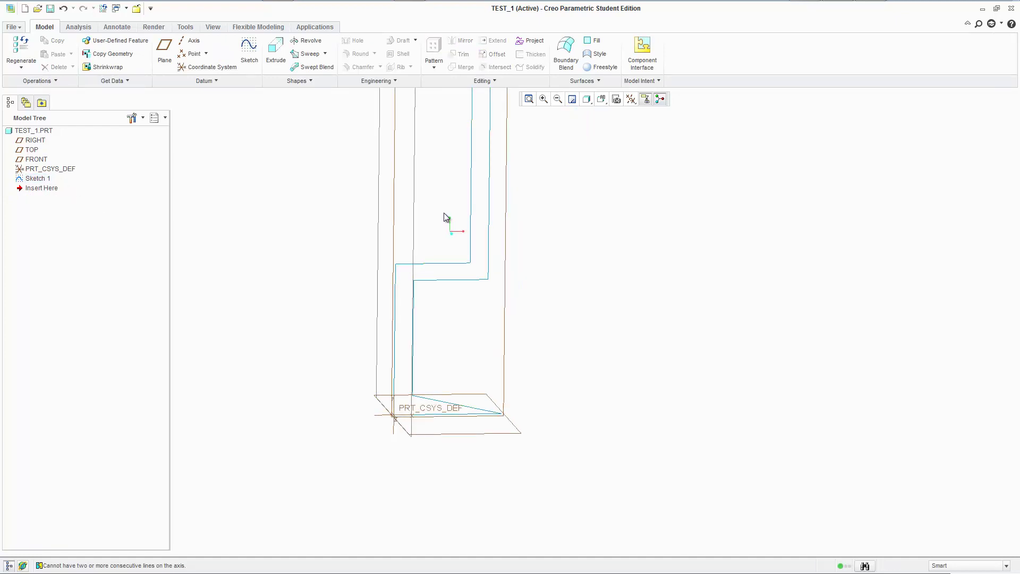
middle_click_drag(444, 217, 542, 264, "shift")
left_click(38, 179)
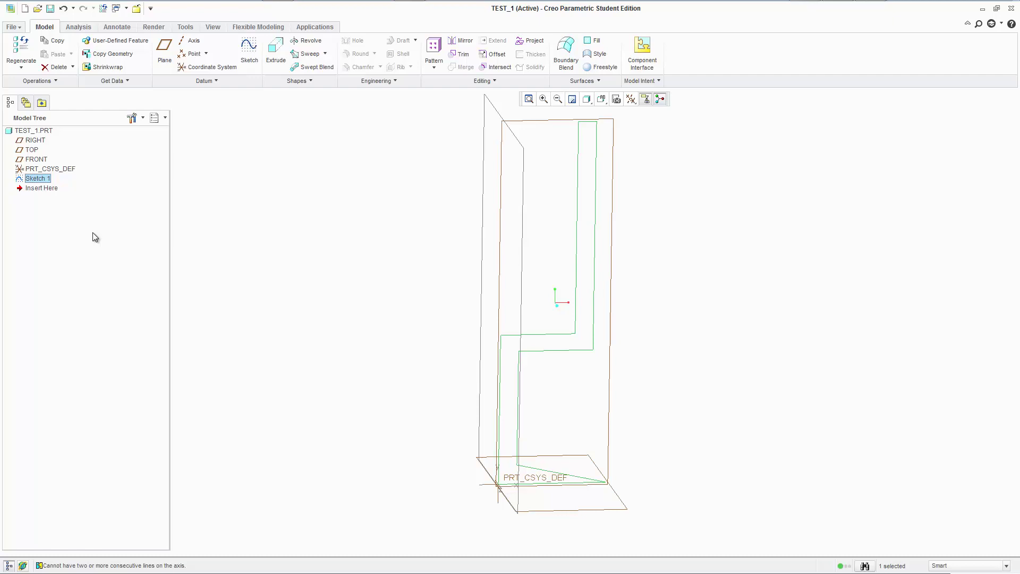
right_click(48, 178)
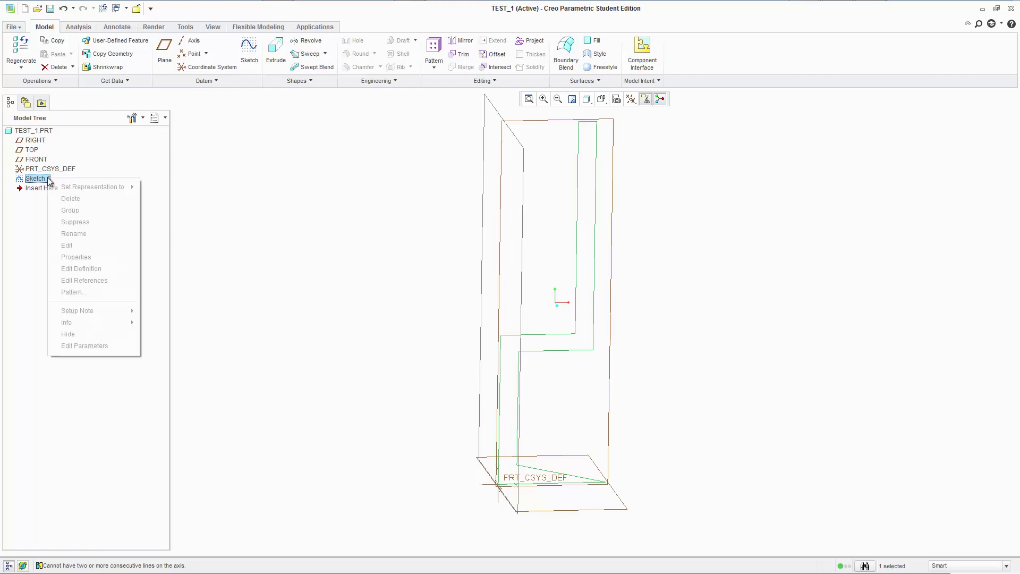
left_click(98, 268)
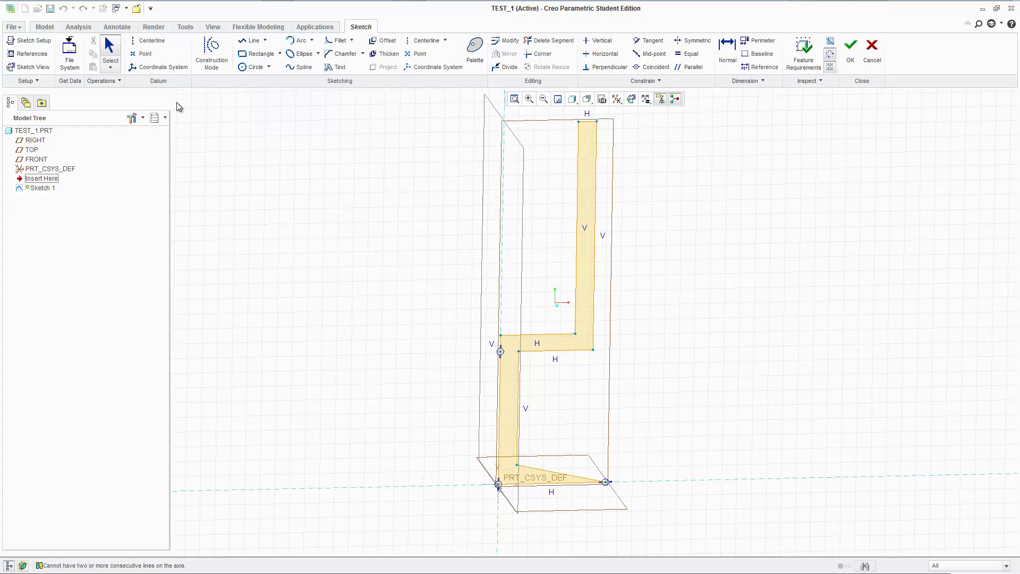
Add a vertical centerline along the profile's left edge and accept Sketch 1
left_click(151, 41)
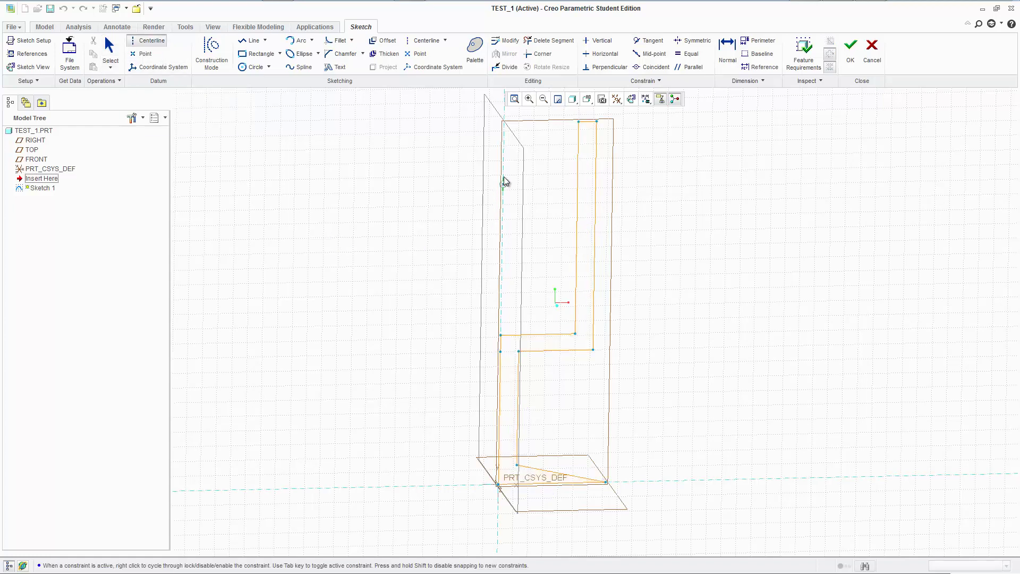
left_click(519, 351)
middle_click(534, 204)
left_click(554, 192)
left_click(501, 246)
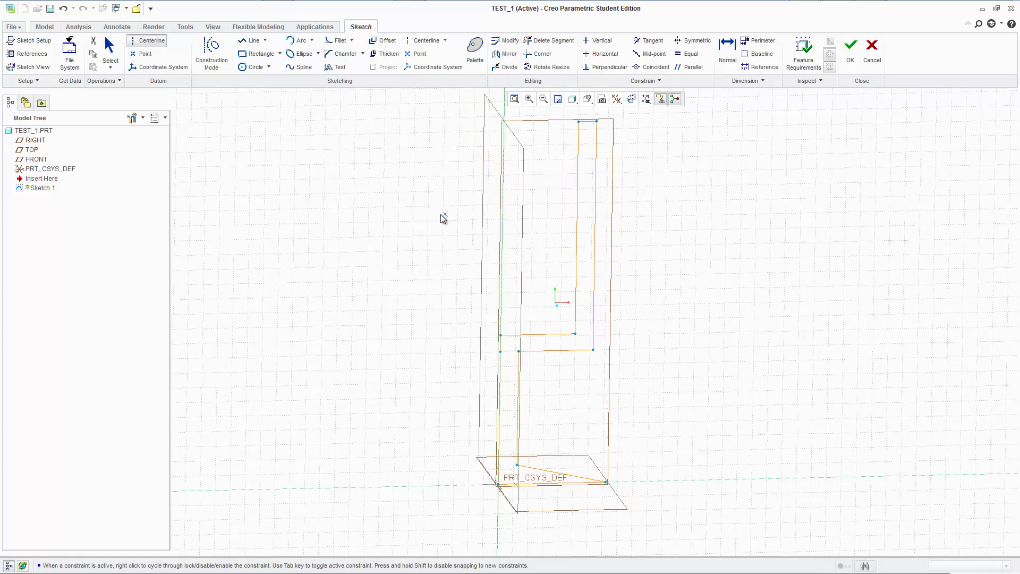
middle_click(439, 233)
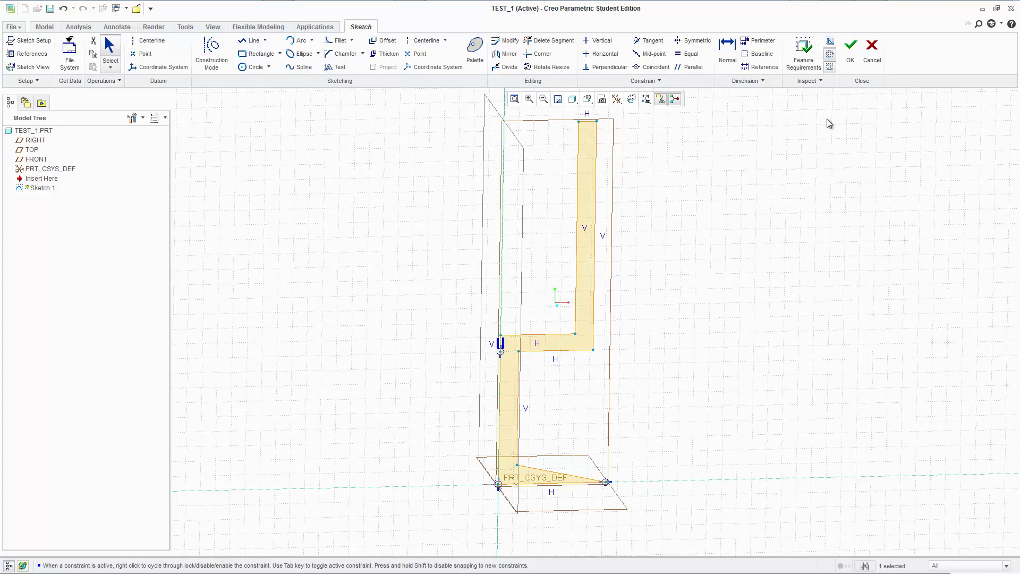
left_click(851, 52)
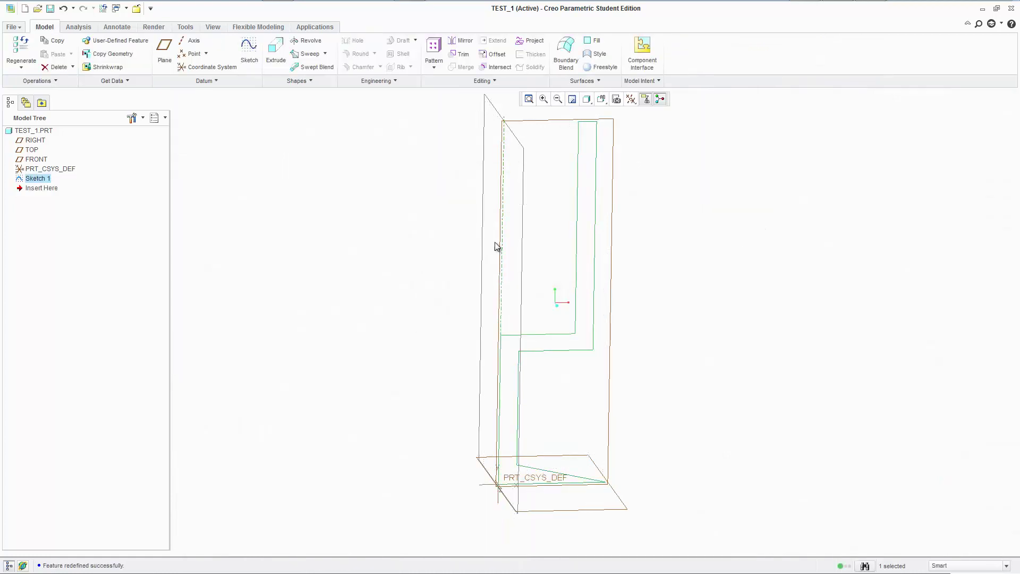
left_click(384, 147)
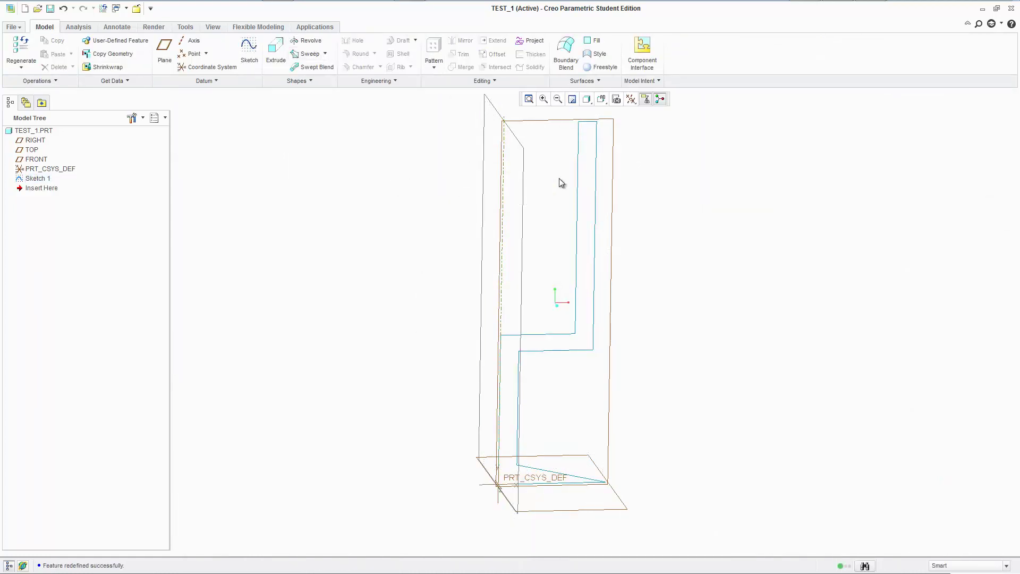
left_click(580, 181)
left_click(306, 40)
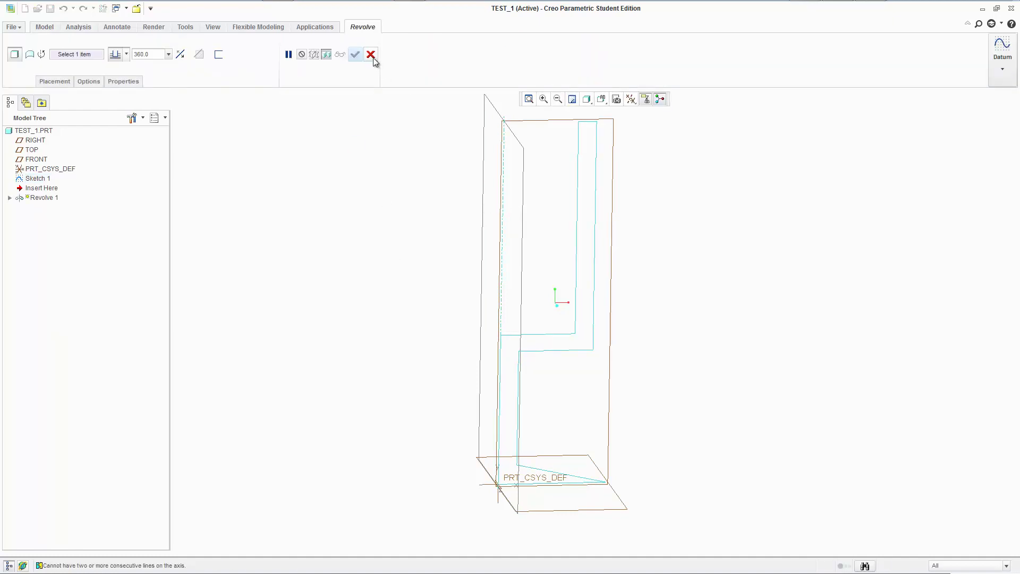
left_click(371, 55)
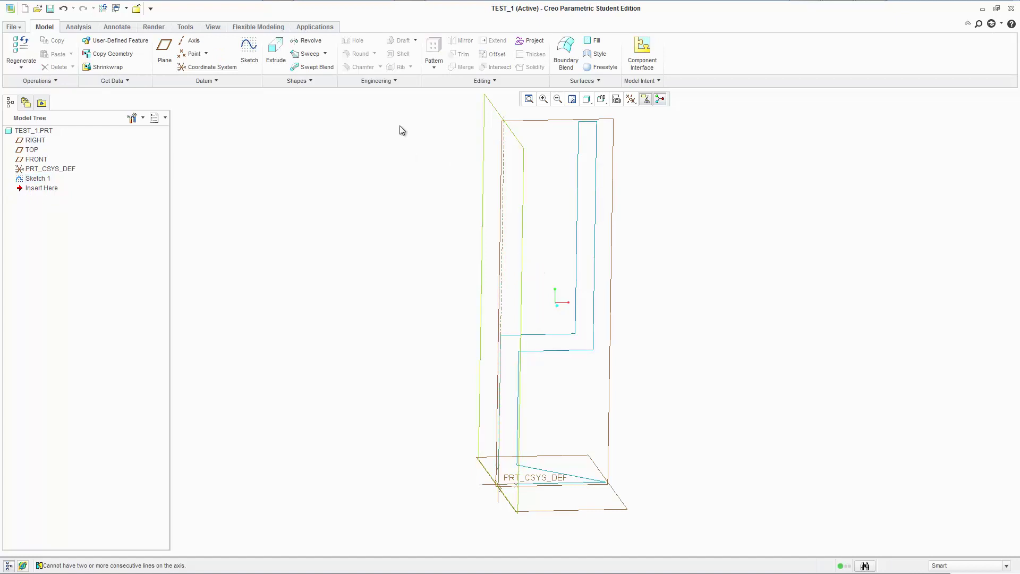
left_click(307, 41)
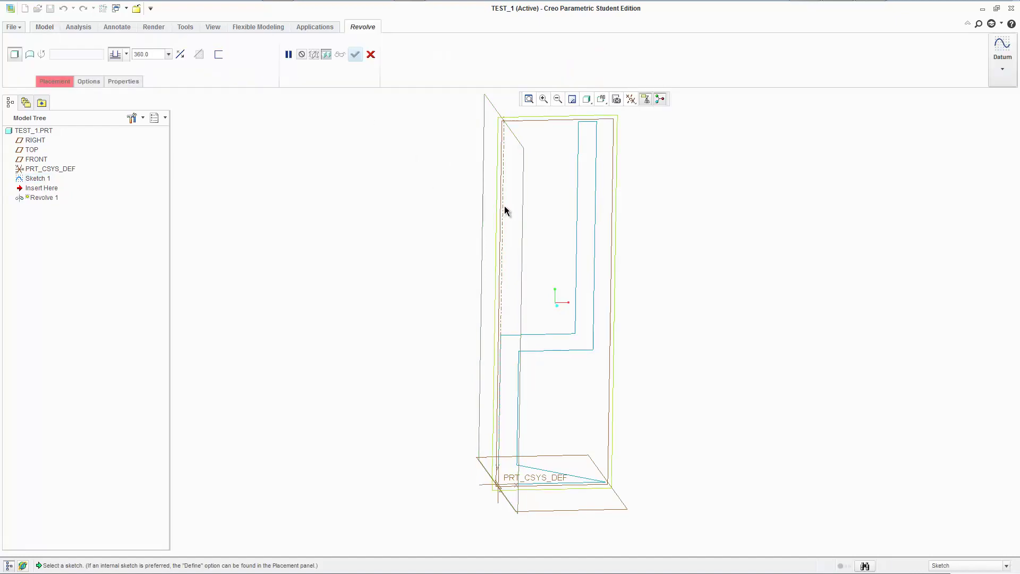
left_click(505, 211)
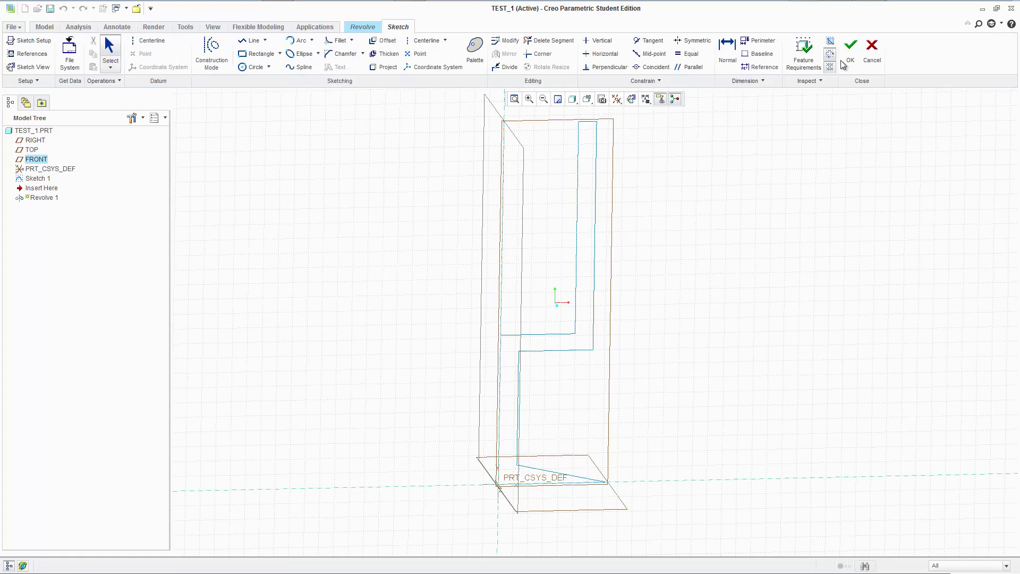
left_click(872, 52)
left_click(485, 303)
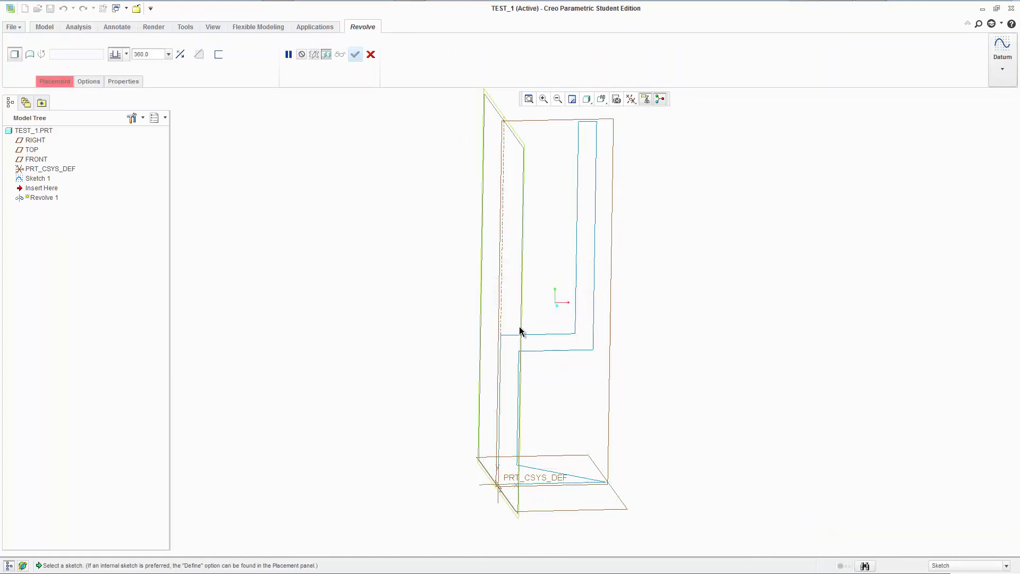
left_click(371, 54)
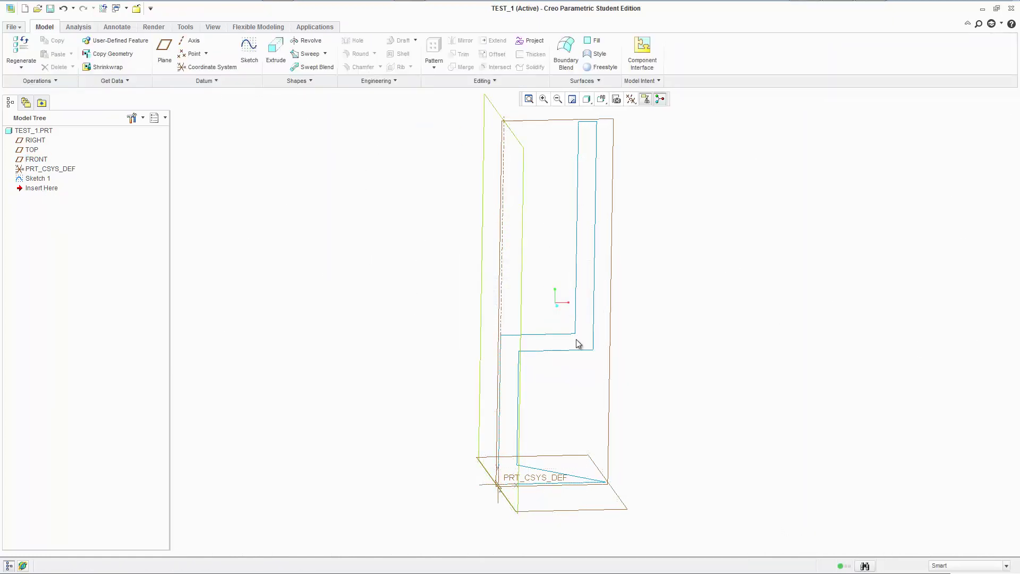
scroll(577, 348, "down", 3)
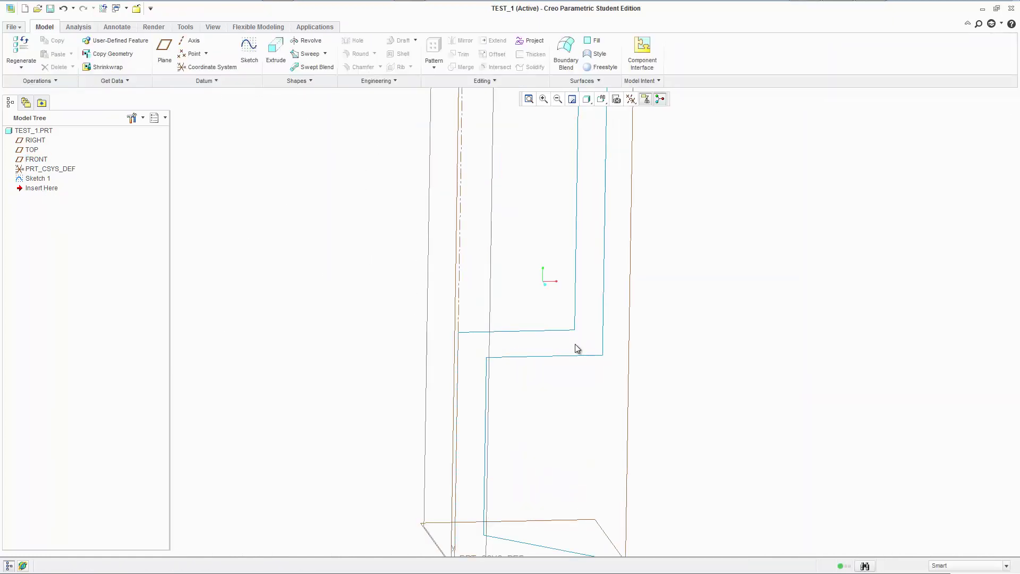
left_click(460, 351)
middle_click_drag(482, 393, 492, 317, "shift")
left_click(487, 308)
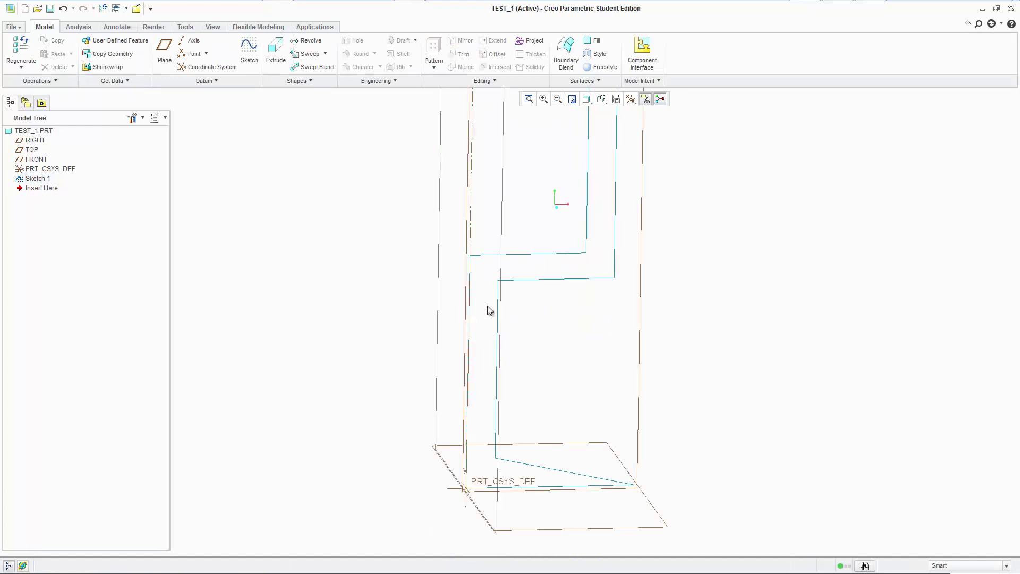
left_click(490, 256)
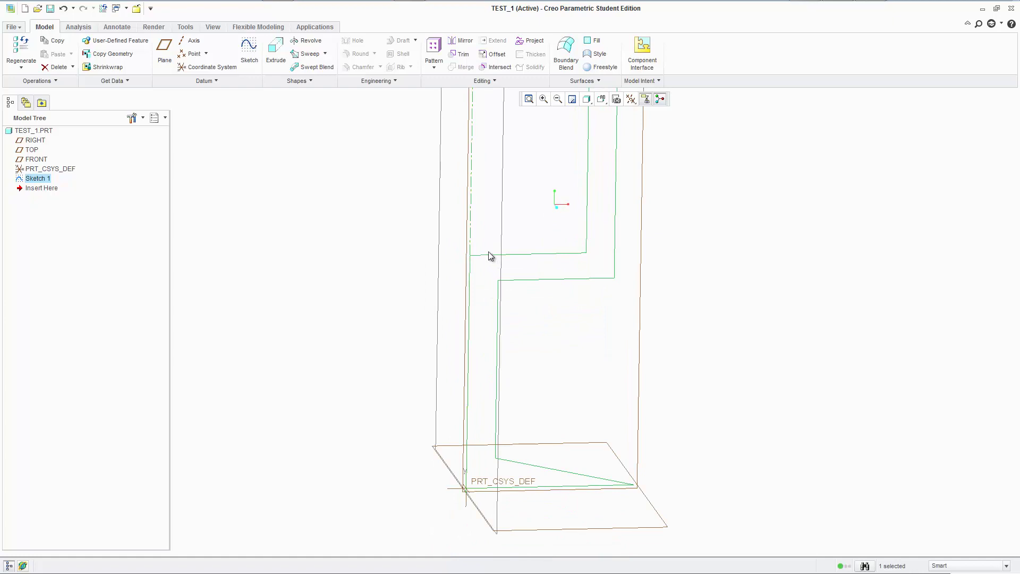
left_click(303, 43)
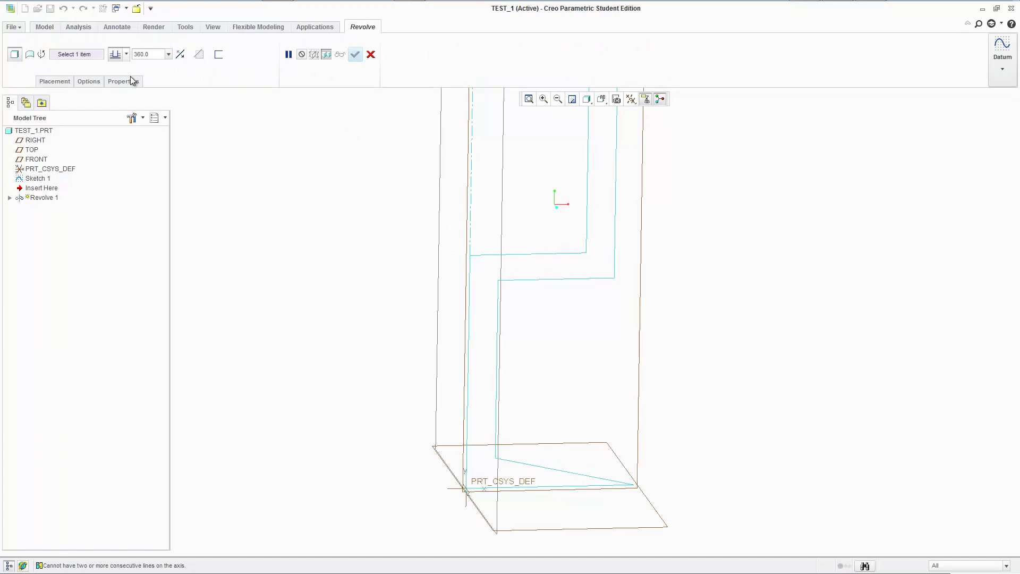
left_click(371, 55)
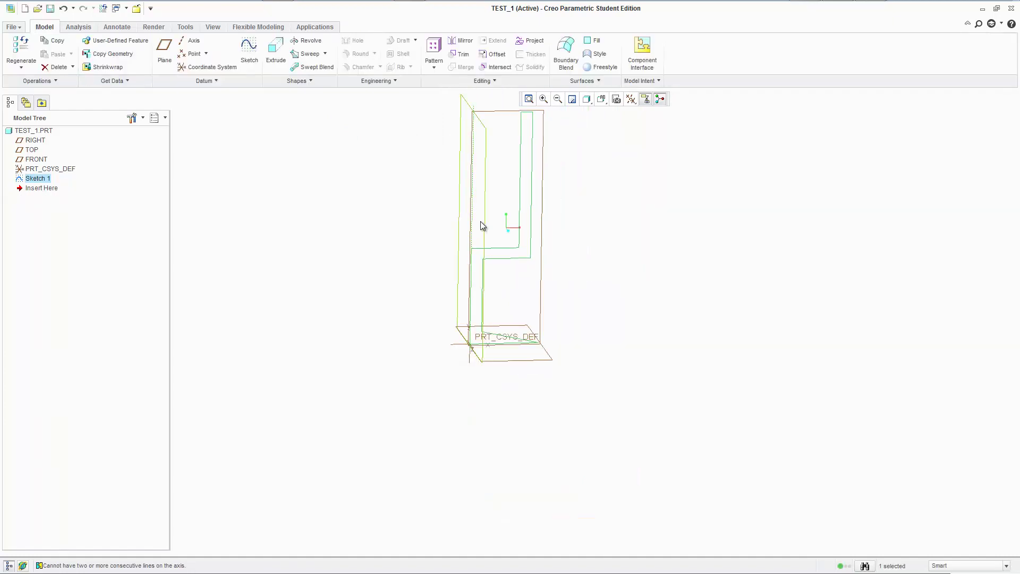
scroll(479, 220, "up", 3)
middle_click_drag(479, 220, 477, 273)
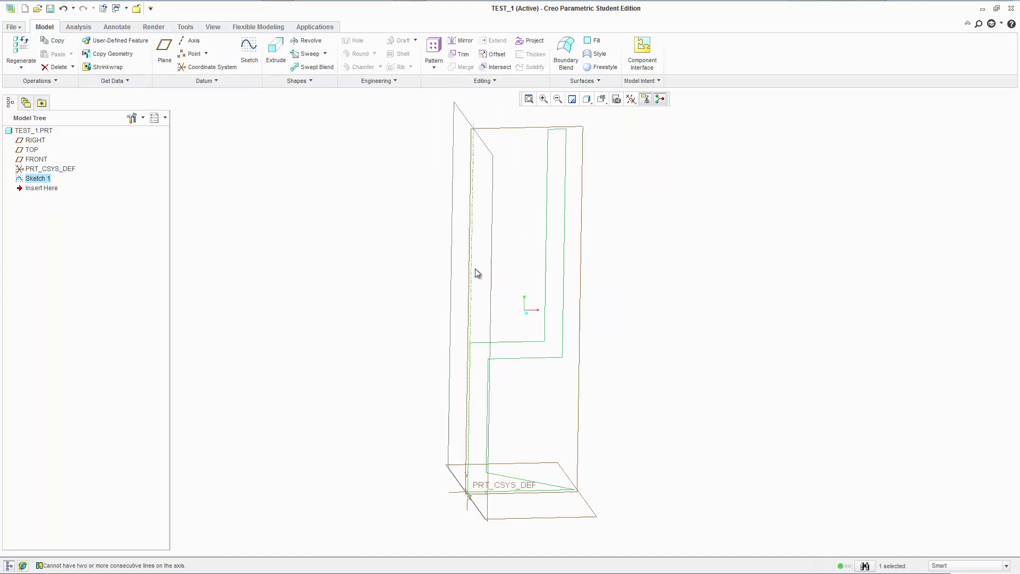
scroll(485, 265, "down", 2)
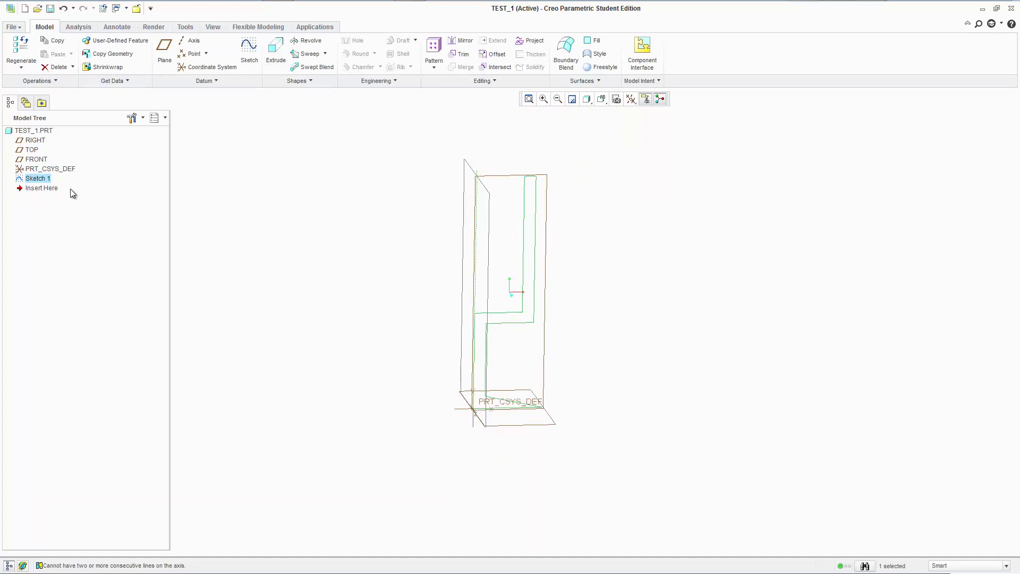
Reopen Sketch 1 for editing from the model tree
right_click(74, 171)
right_click(40, 184)
right_click(37, 181)
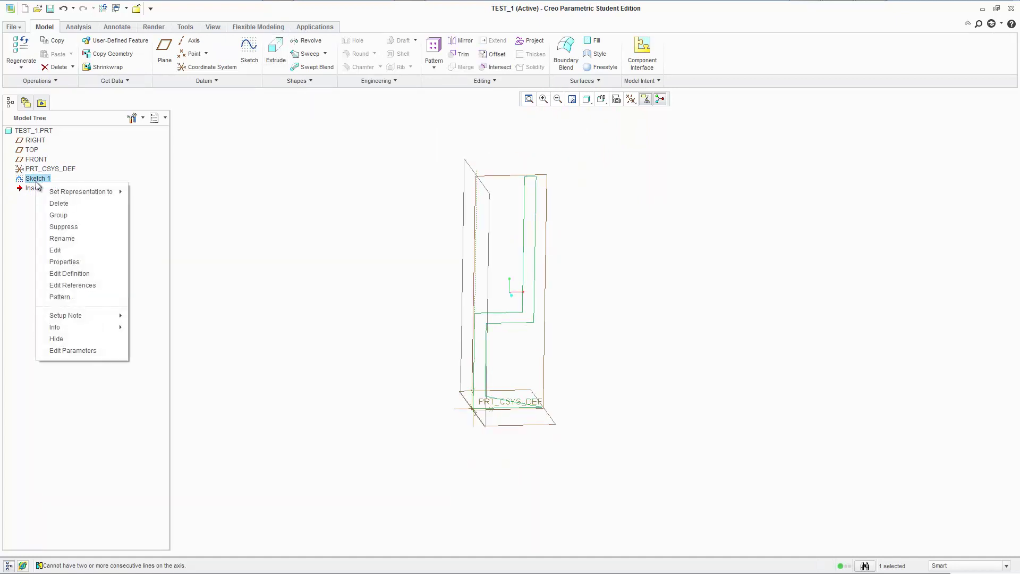
left_click(90, 273)
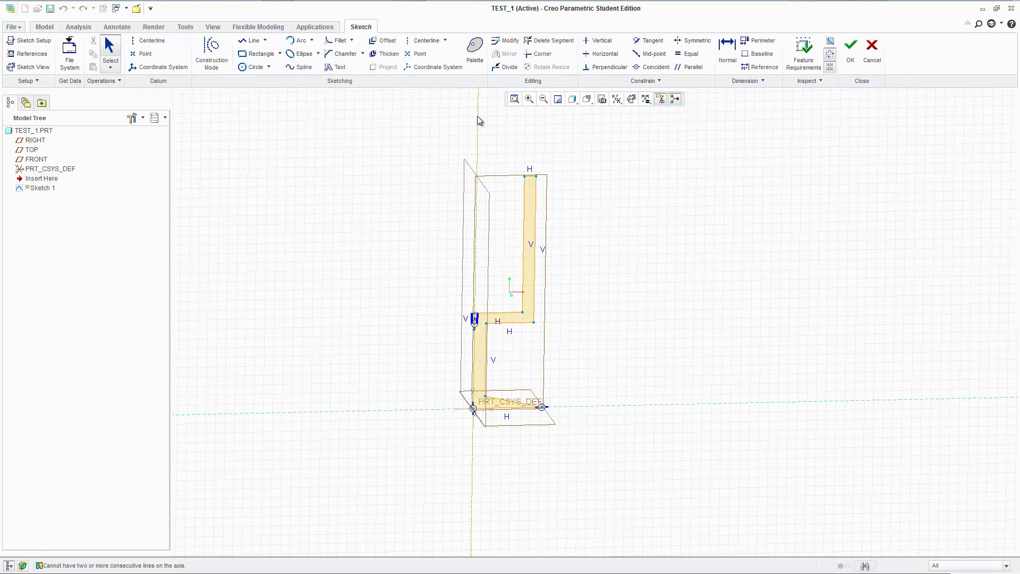
Start then exit the Centerline tool and accept the profile sketch
left_click(428, 41)
middle_click(482, 192)
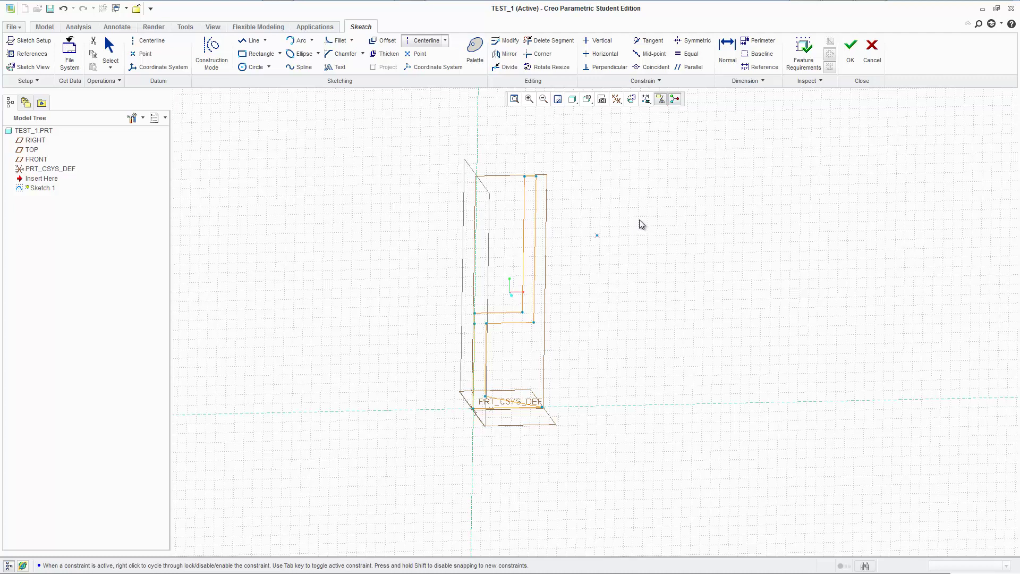
left_click(850, 50)
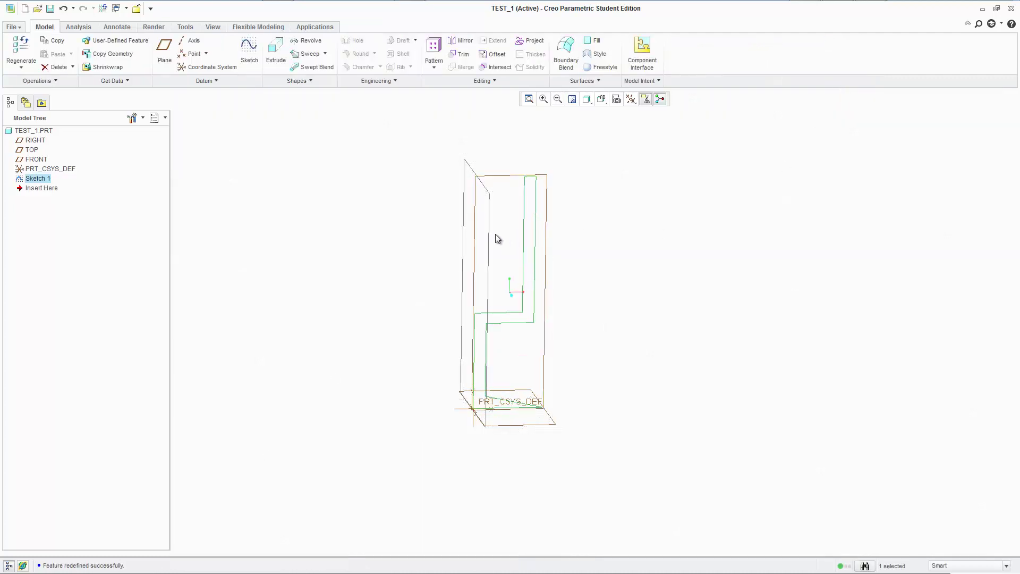
Start a revolve from the sketch, then cancel it without adding a feature
left_click(306, 41)
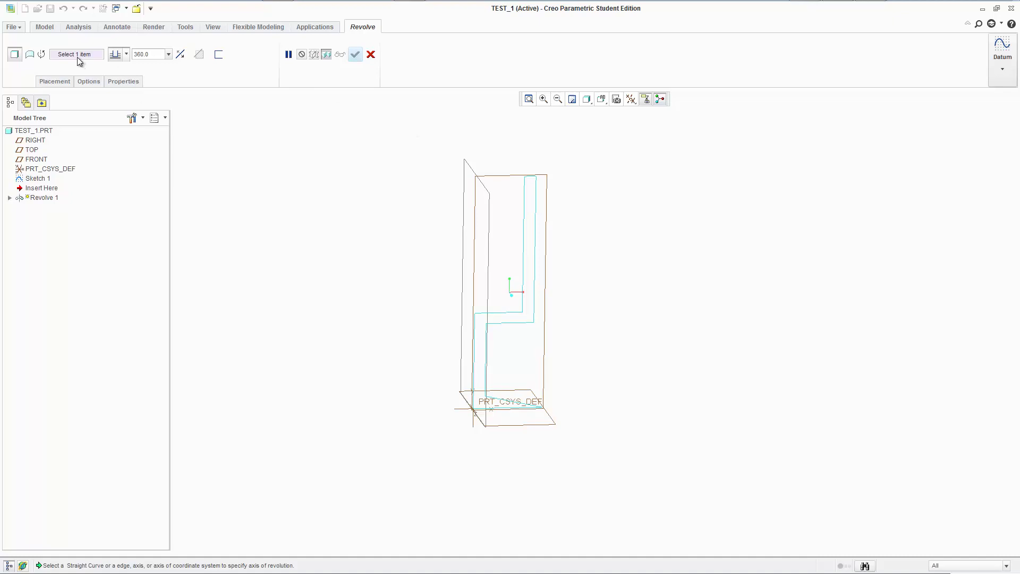
left_click(371, 54)
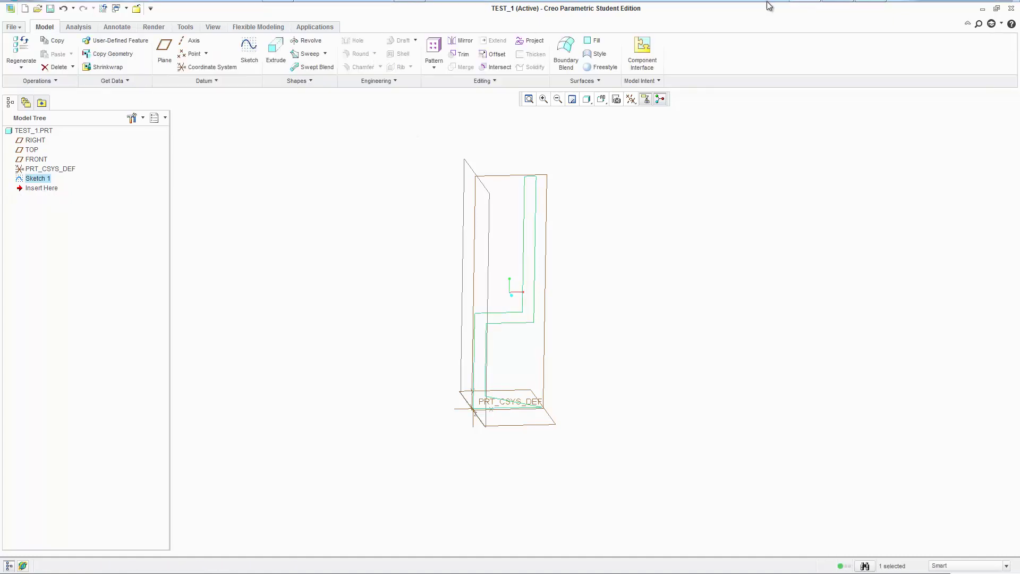
left_click(907, 8)
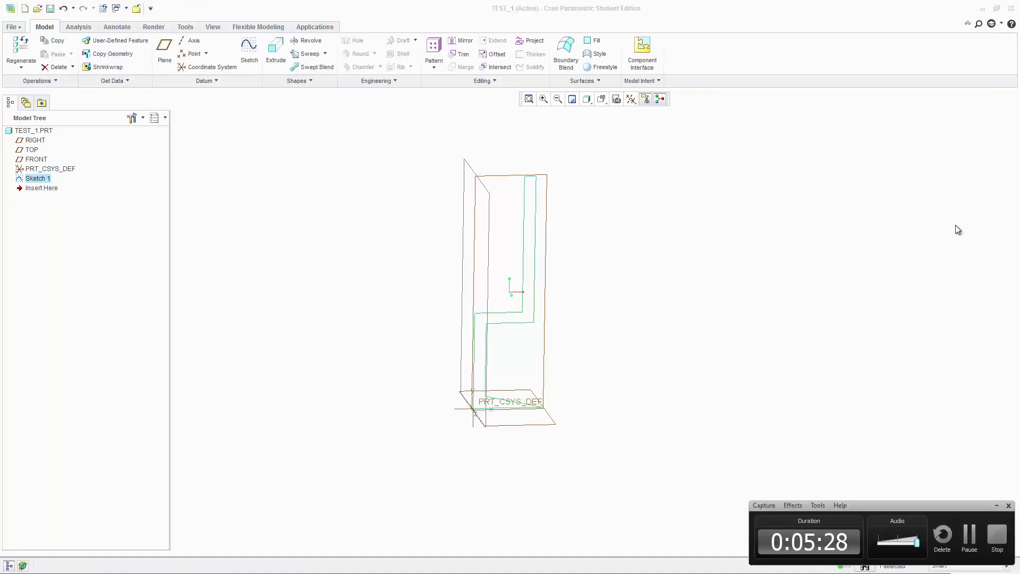
left_click(993, 534)
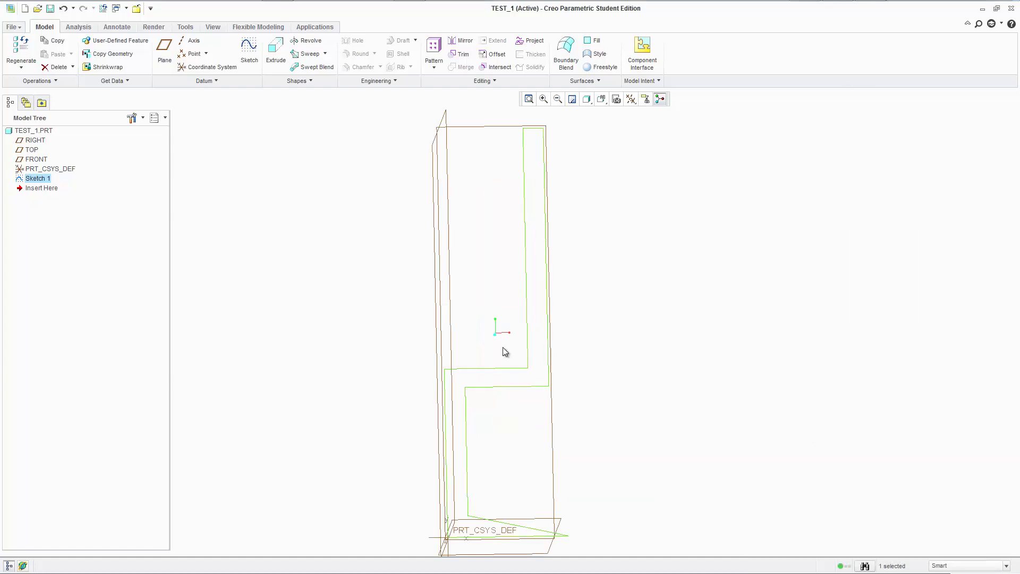
scroll(454, 446, "down", 3)
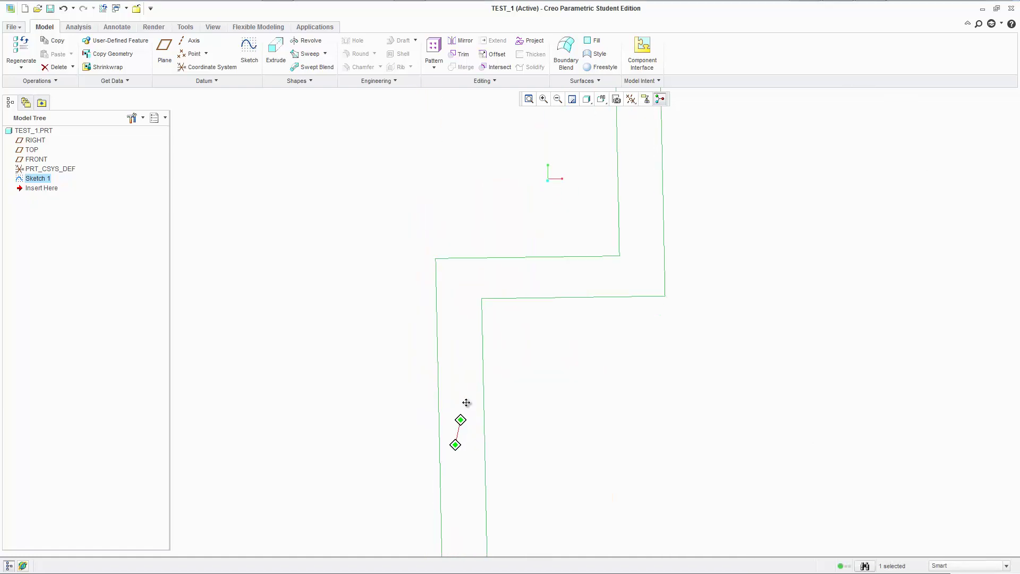
middle_click_drag(466, 402, 488, 354)
mouse_move(533, 246)
middle_mouse_down()
mouse_move(508, 268)
mouse_move(512, 282)
middle_mouse_up()
key("ctrl+g")
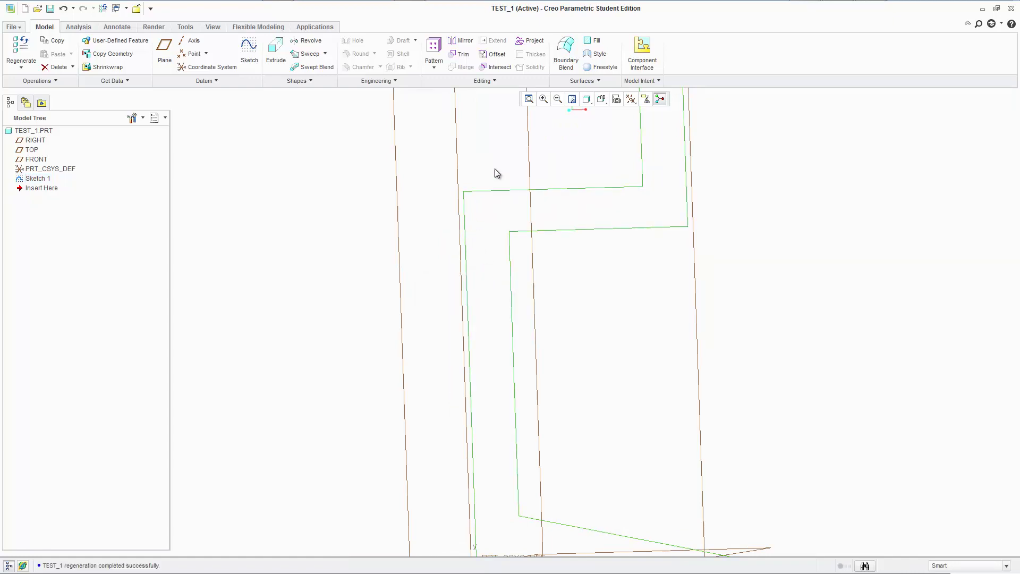
right_click(46, 181)
left_click(79, 272)
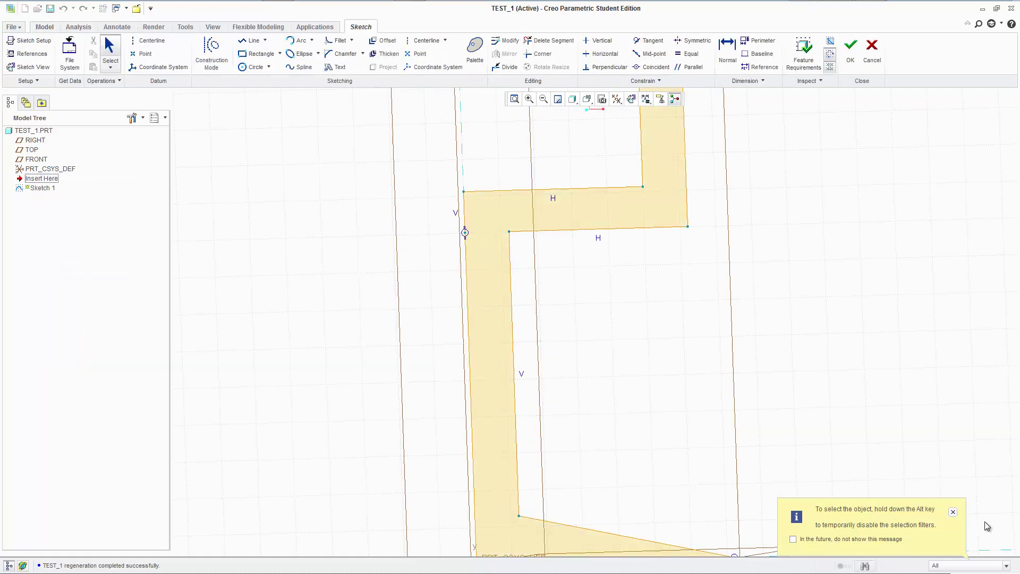
left_click(953, 512)
mouse_move(629, 426)
middle_mouse_down()
mouse_move(592, 319)
mouse_move(544, 337)
mouse_move(557, 281)
mouse_move(533, 307)
middle_mouse_up()
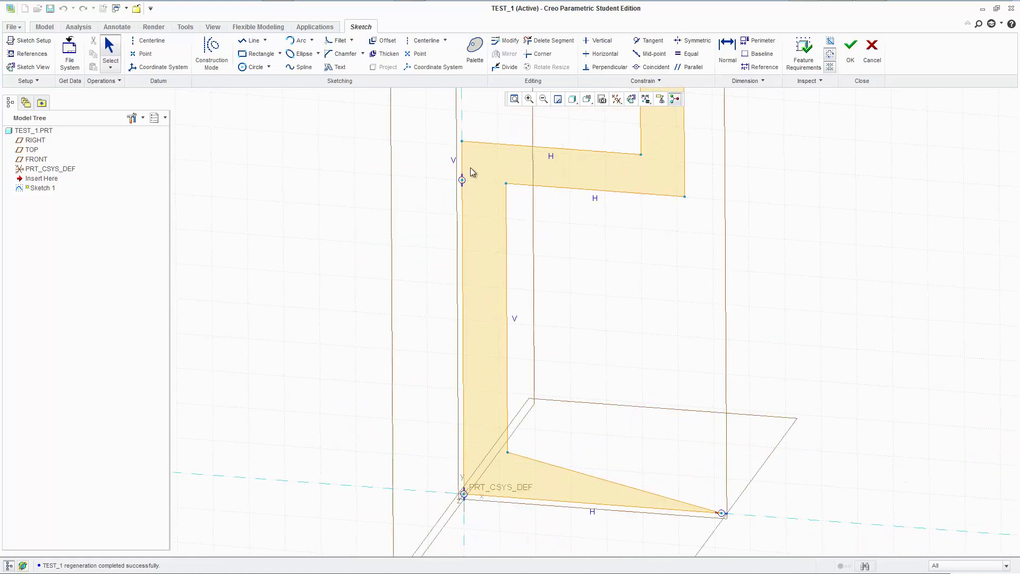
scroll(470, 167, "up", 4)
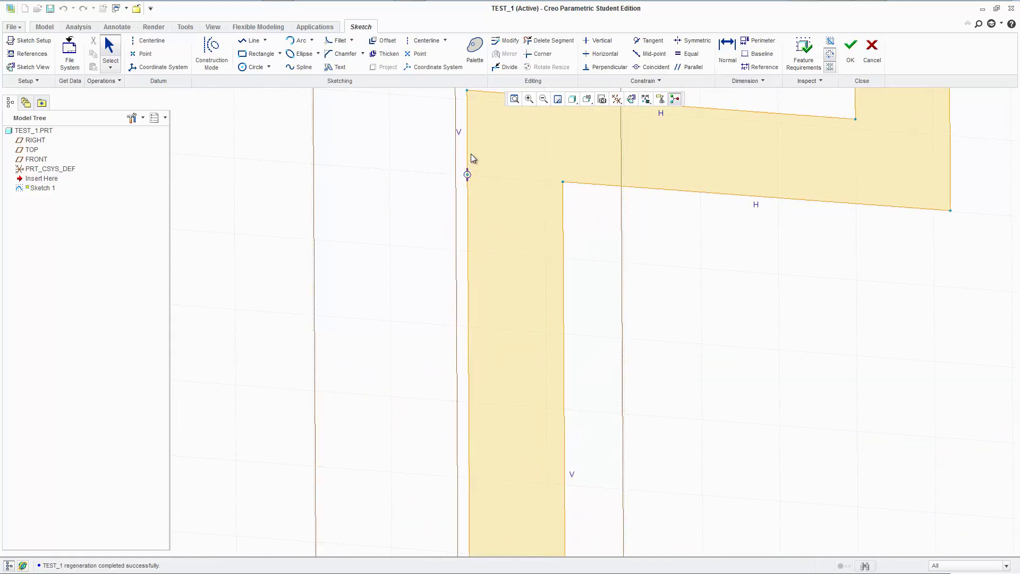
left_click(467, 143)
scroll(473, 195, "down", 3)
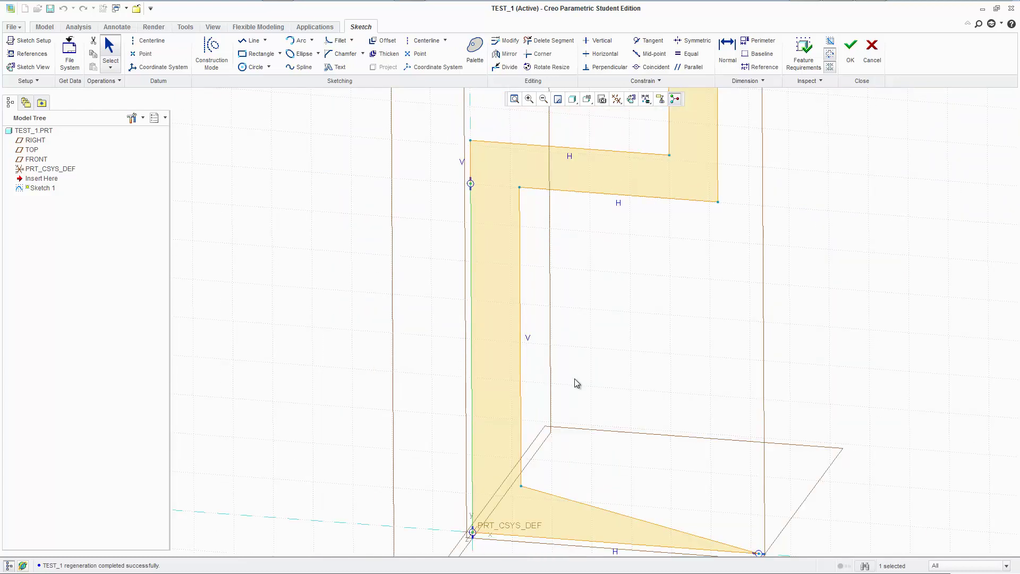
scroll(620, 393, "up", 2)
middle_click_drag(619, 394, 535, 276)
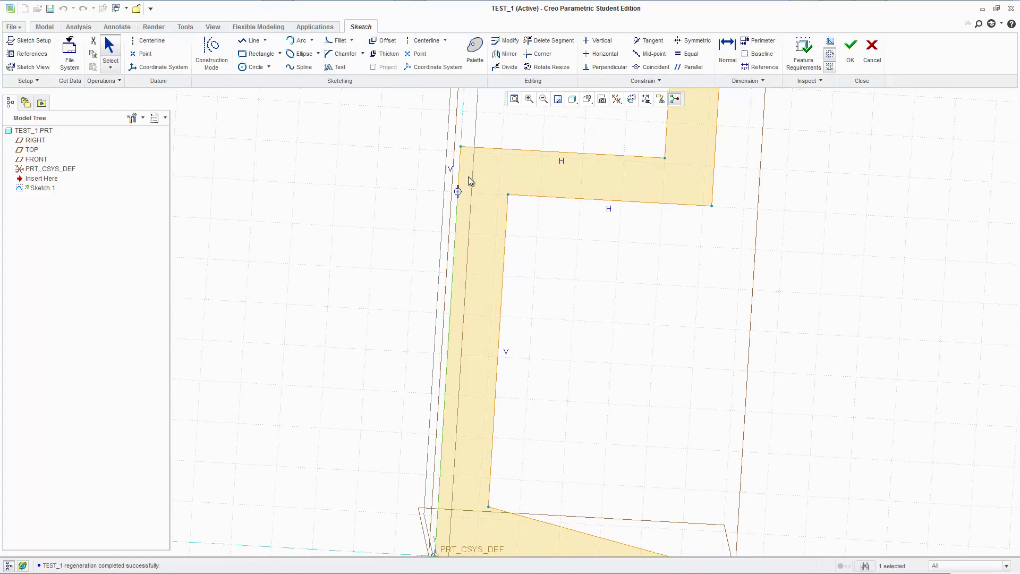
scroll(466, 175, "down", 1)
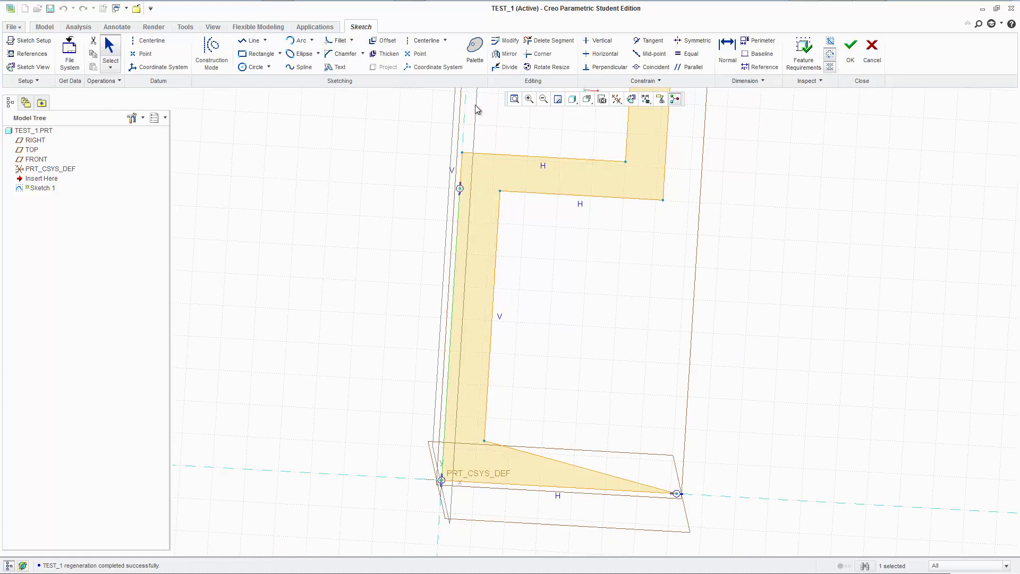
mouse_move(494, 132)
middle_mouse_down()
mouse_move(471, 125)
mouse_move(490, 139)
middle_mouse_up()
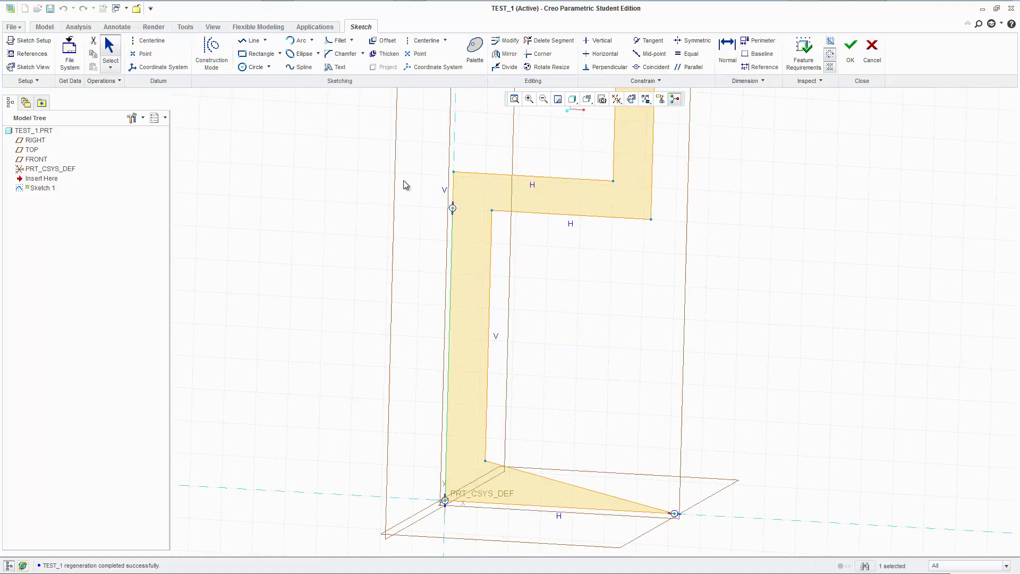
left_click(850, 48)
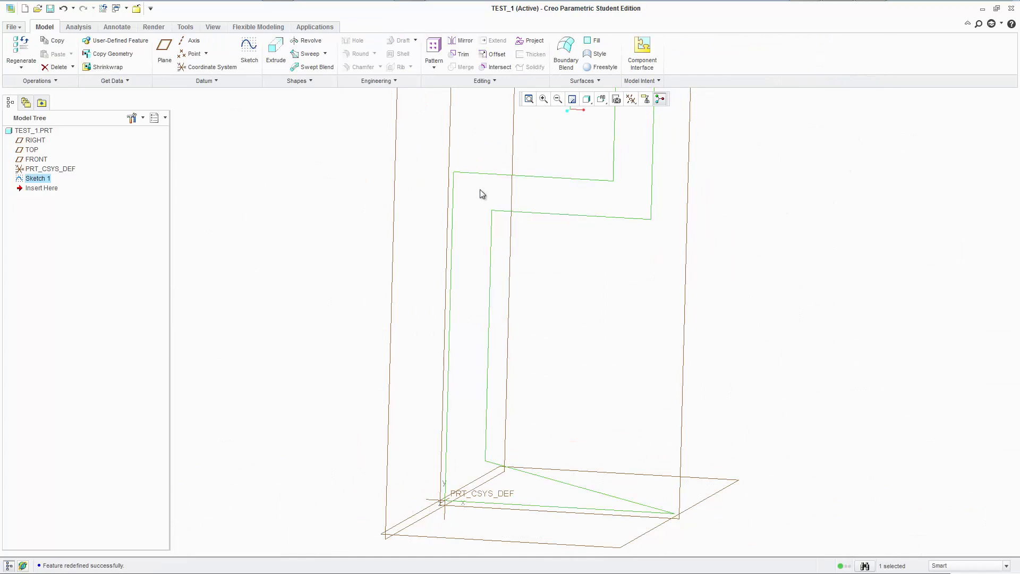
left_click(308, 40)
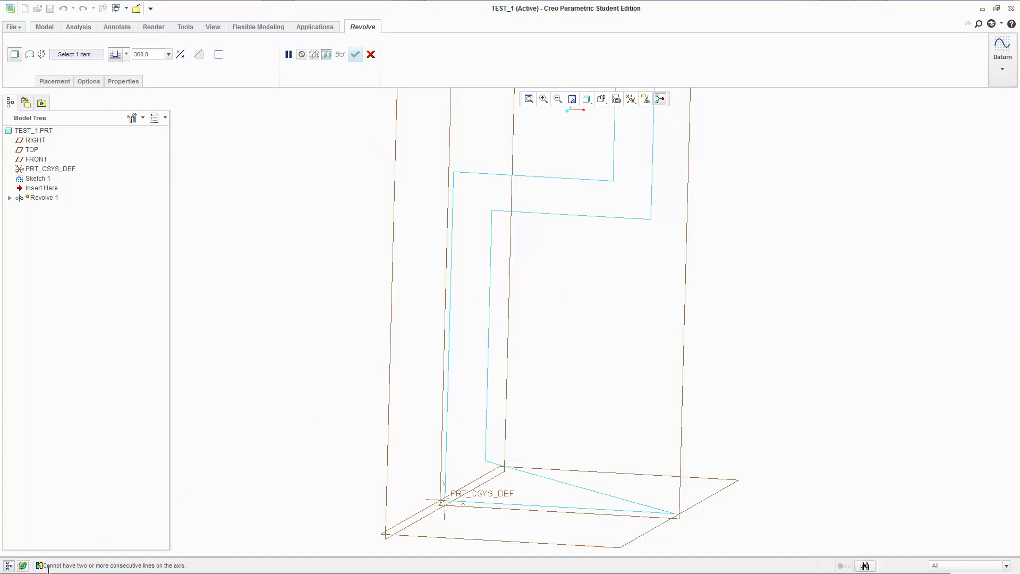
left_click_drag(49, 567, 205, 564)
left_click(227, 564)
middle_click_drag(558, 529, 505, 443, "shift")
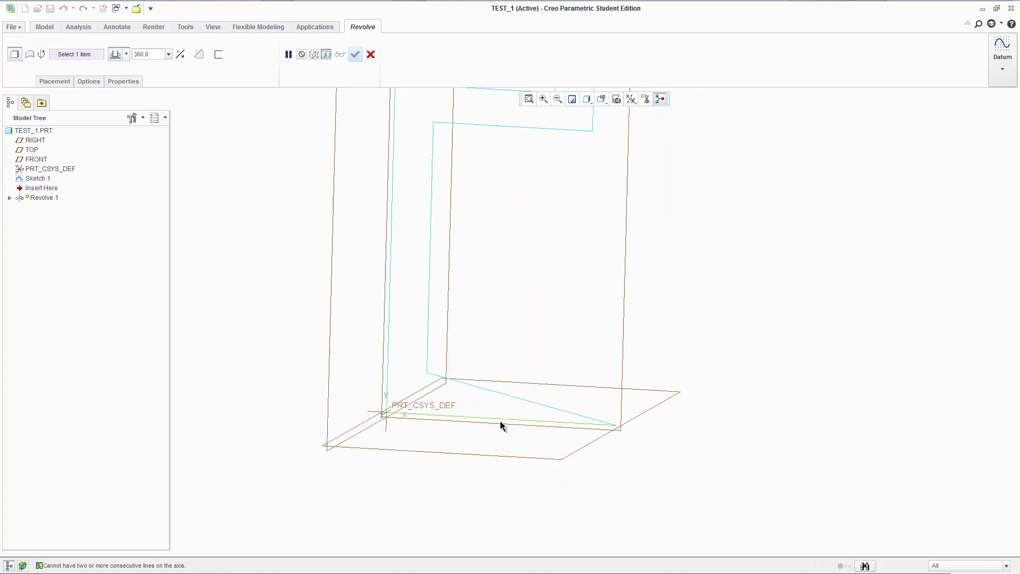
left_click(501, 421)
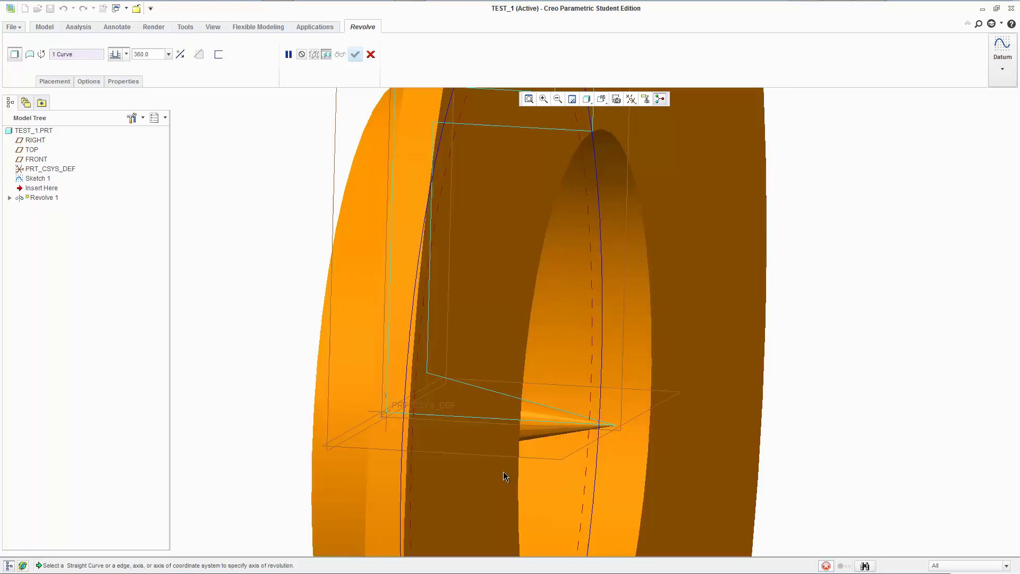
scroll(502, 466, "down", 5)
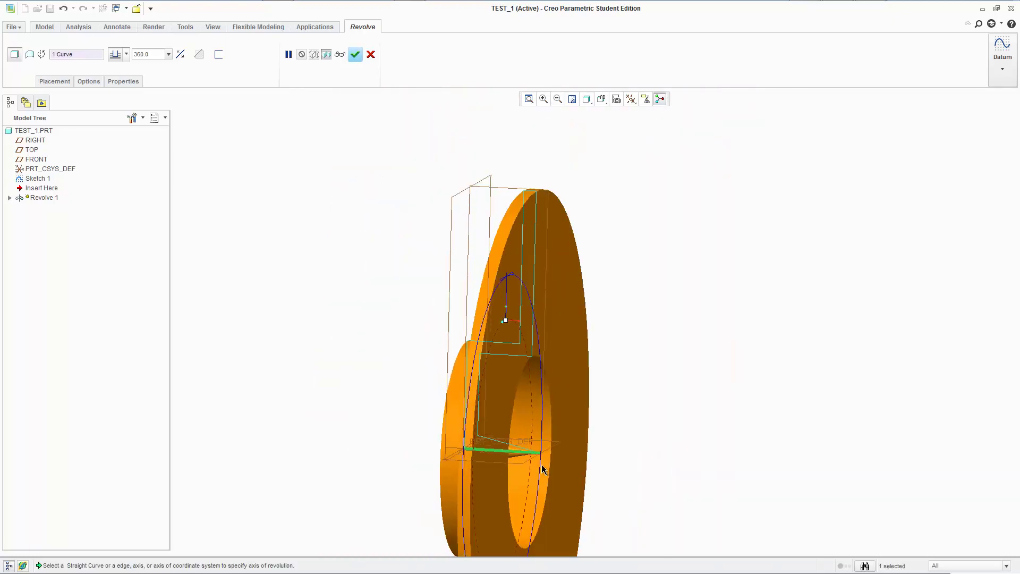
middle_click_drag(542, 467, 585, 305)
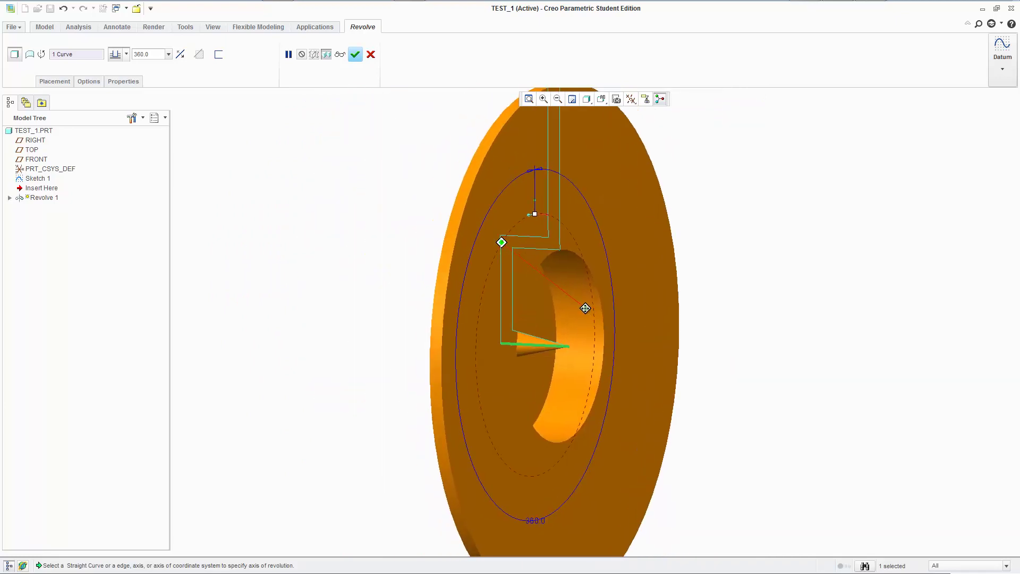
middle_click_drag(574, 371, 494, 455)
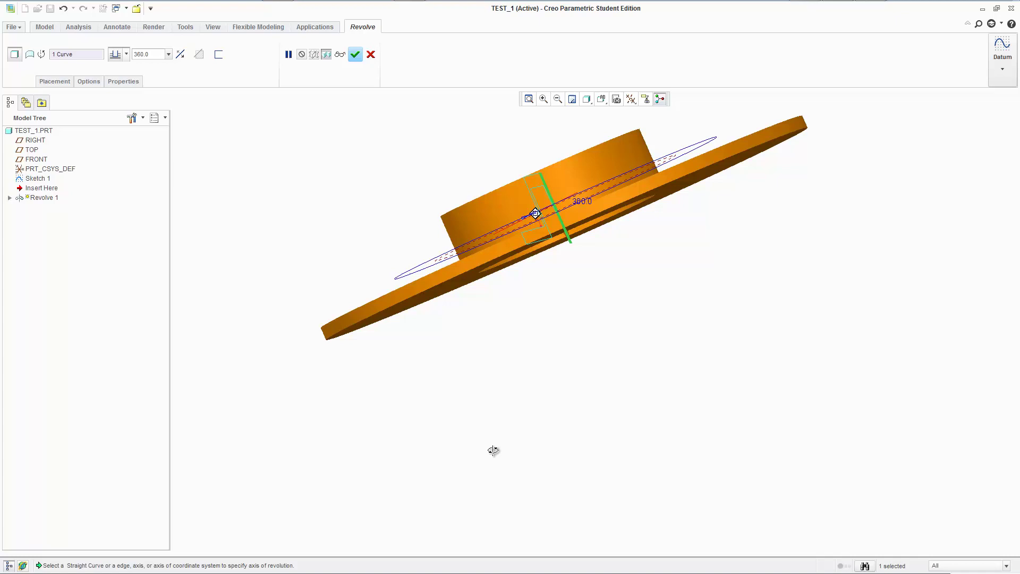
middle_click_drag(493, 451, 532, 319)
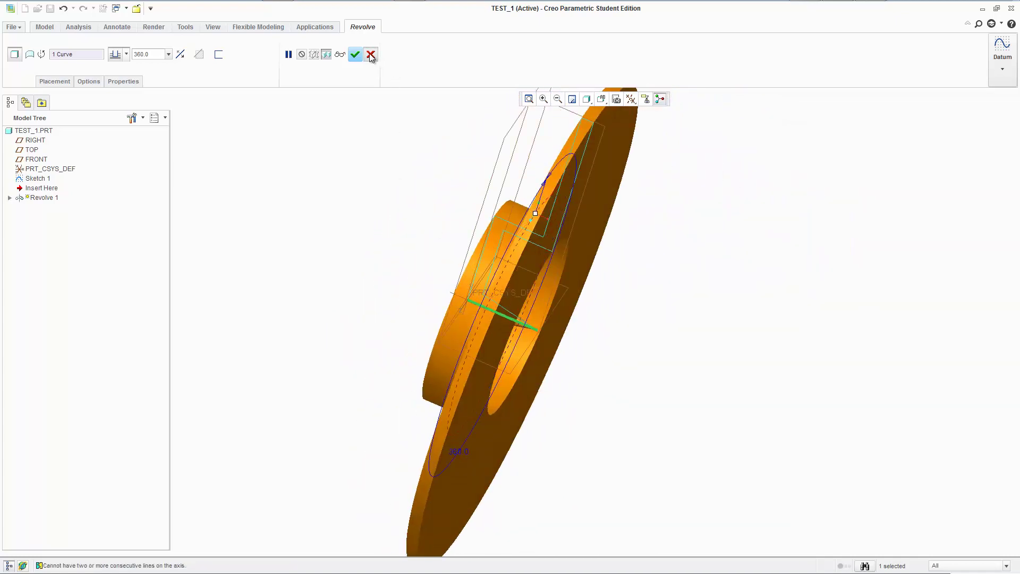
left_click(371, 54)
Discard the pending revolve and reopen Sketch 1 for editing
left_click(486, 305)
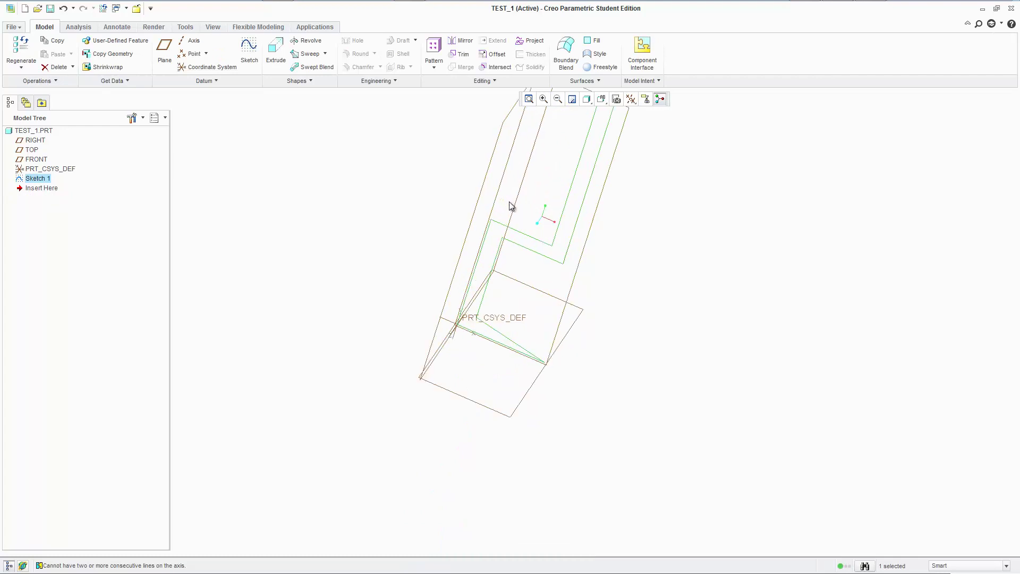
scroll(473, 274, "up", 5)
right_click(43, 184)
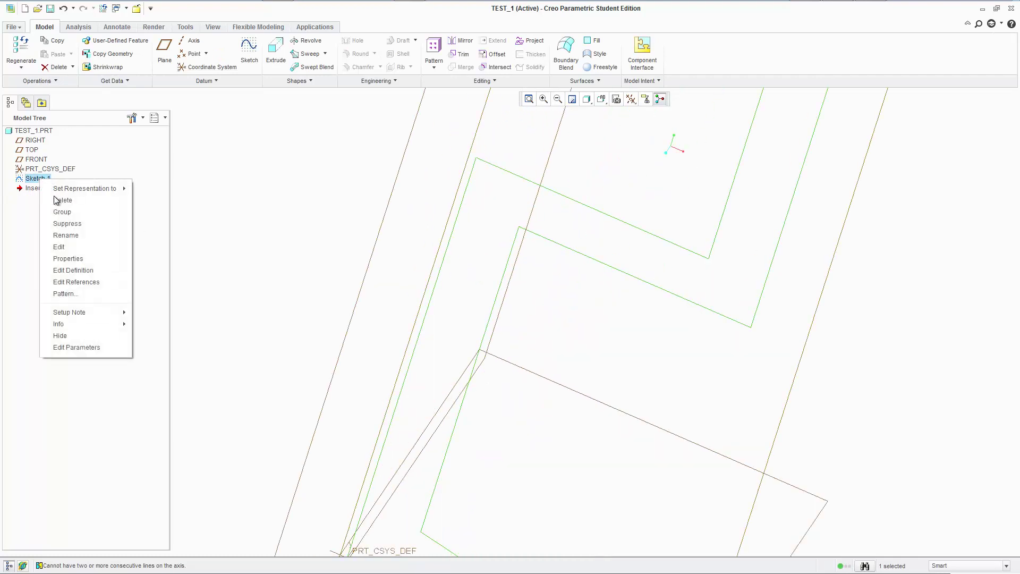
left_click(64, 268)
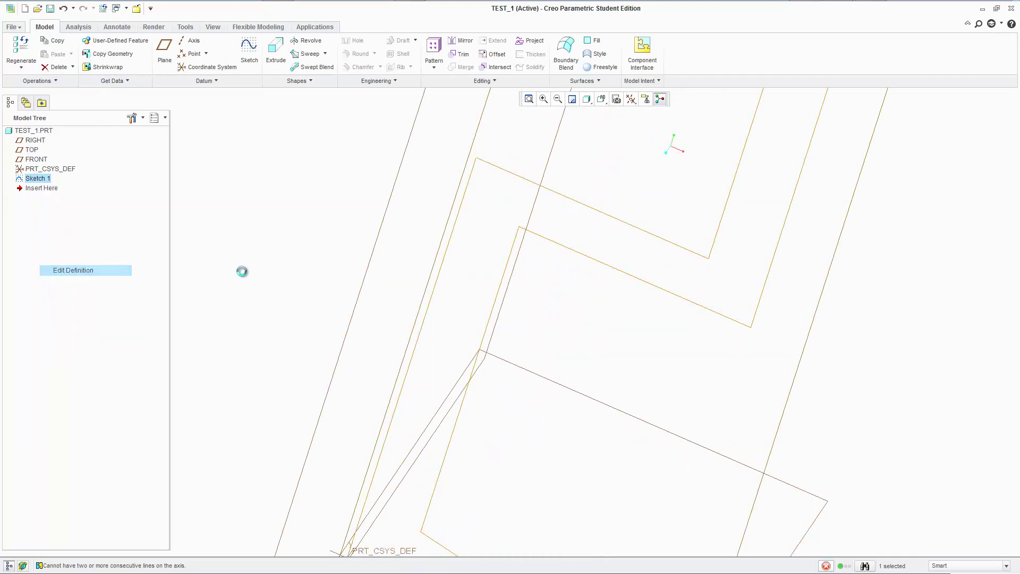
Replace the left line with a new line from the origin to the profile's open top end
left_click(468, 184)
key("Delete")
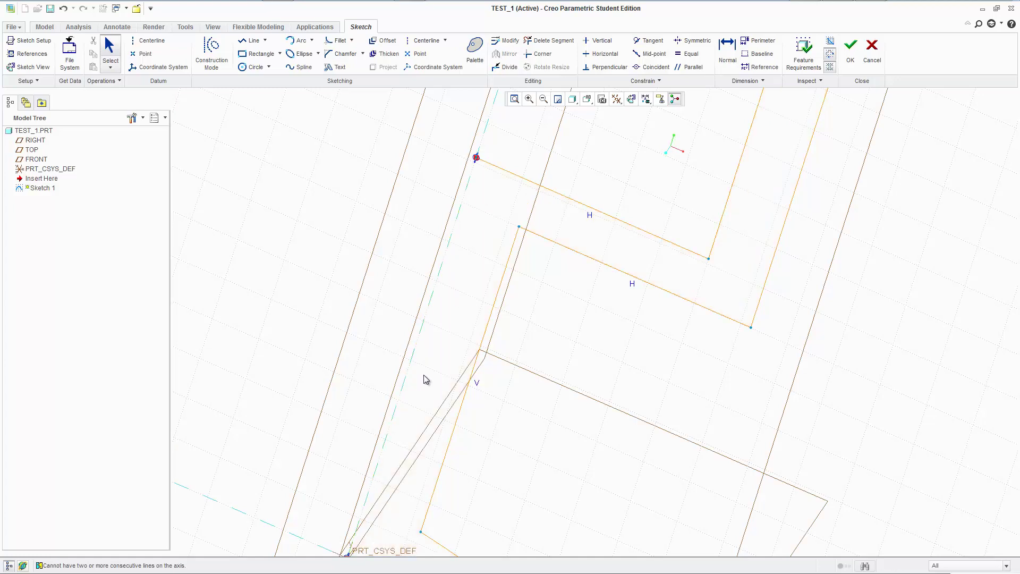
left_click(249, 40)
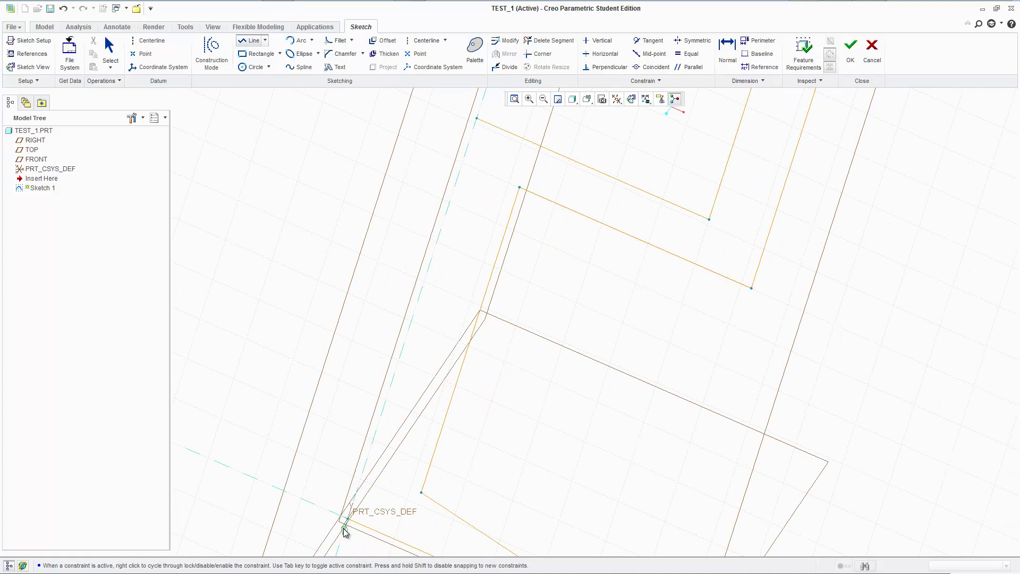
left_click(347, 519)
left_click(478, 119)
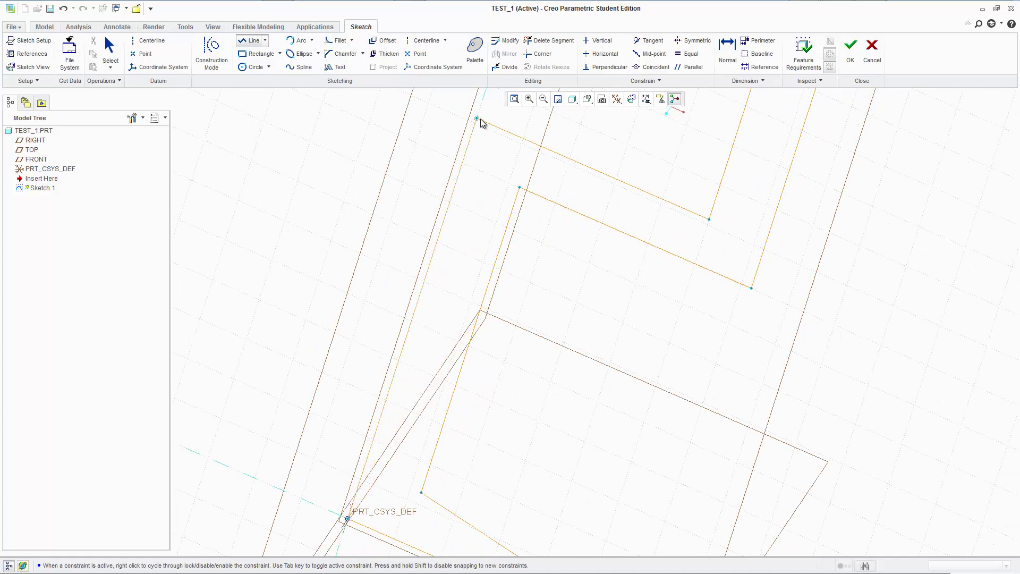
middle_click(529, 198)
mouse_move(537, 206)
middle_mouse_down()
mouse_move(544, 280)
mouse_move(563, 212)
mouse_move(560, 258)
mouse_move(578, 265)
middle_mouse_up()
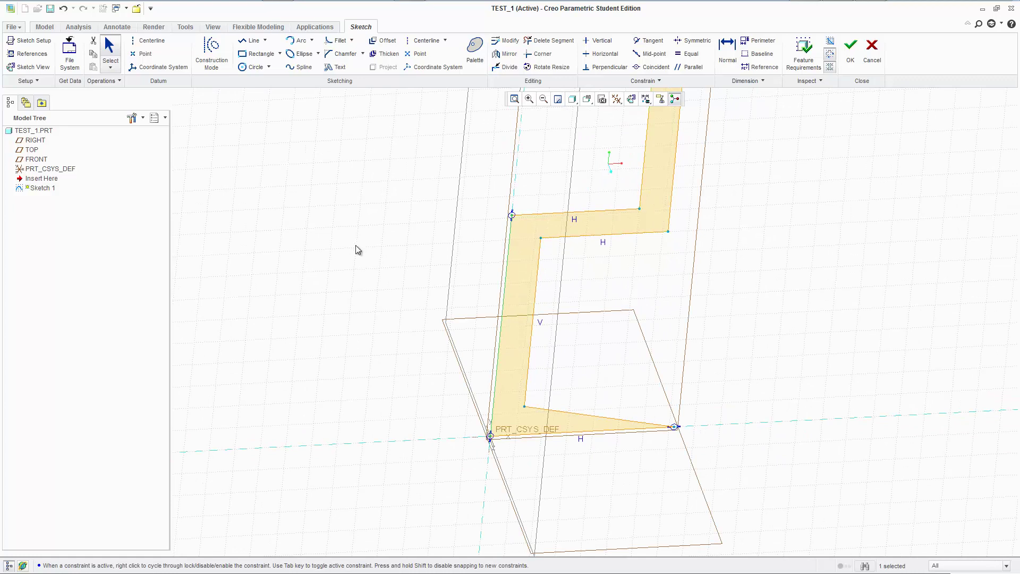
Place a construction datum centerline beside the profile and close the sketch
left_click(222, 73)
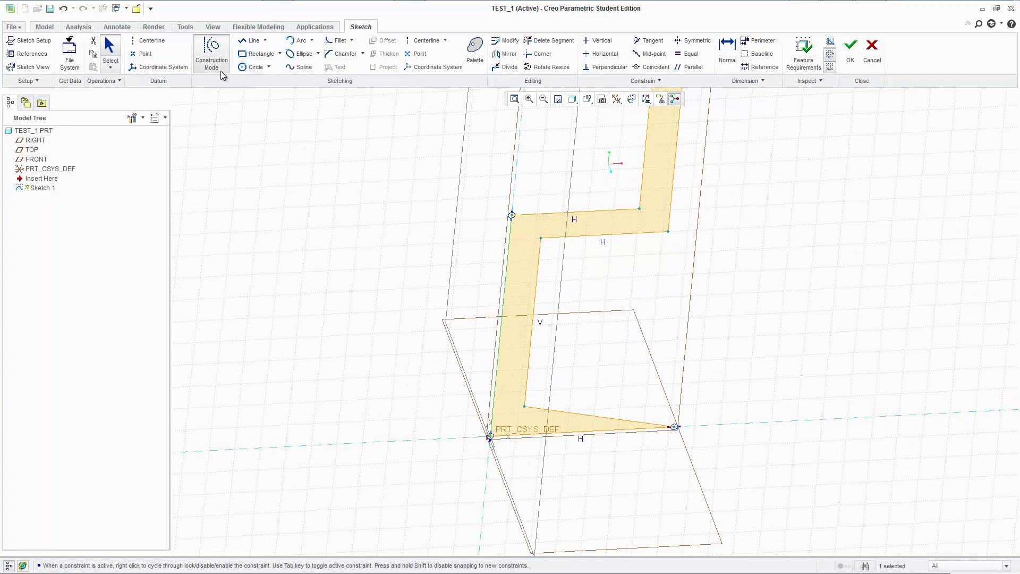
left_click(441, 41)
left_click(149, 40)
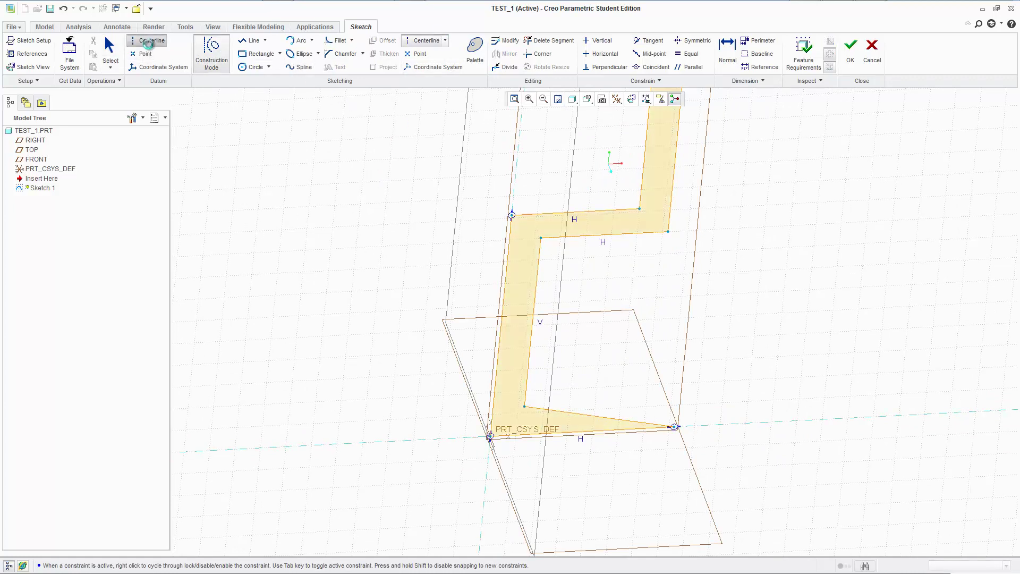
left_click(307, 153)
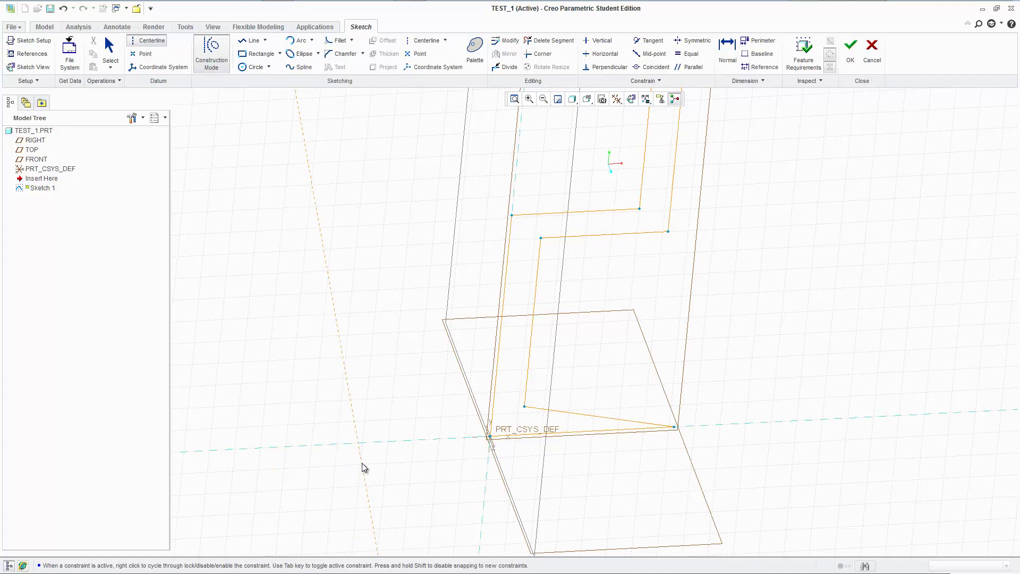
left_click(362, 464)
scroll(419, 470, "down", 5)
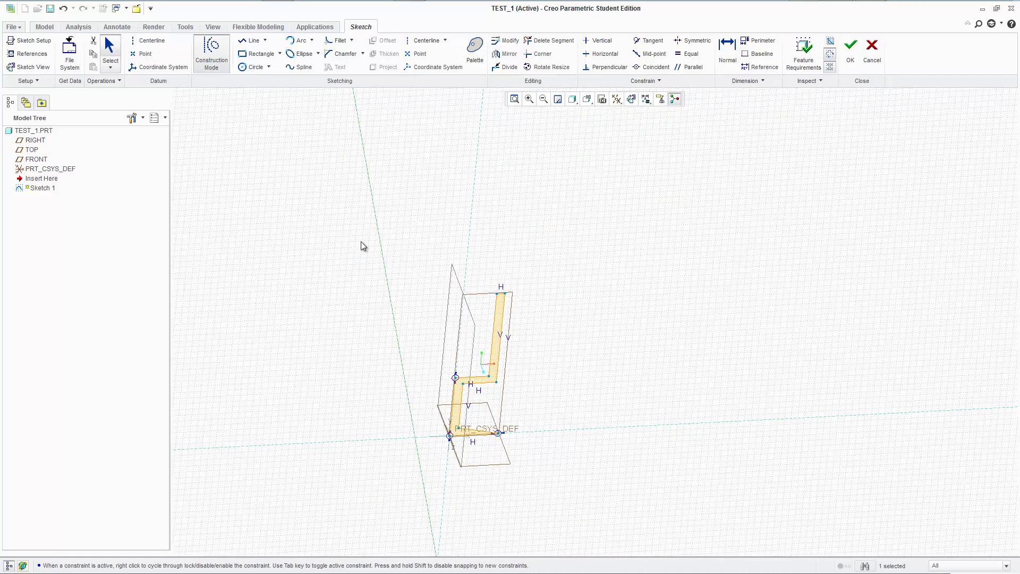
left_click(857, 60)
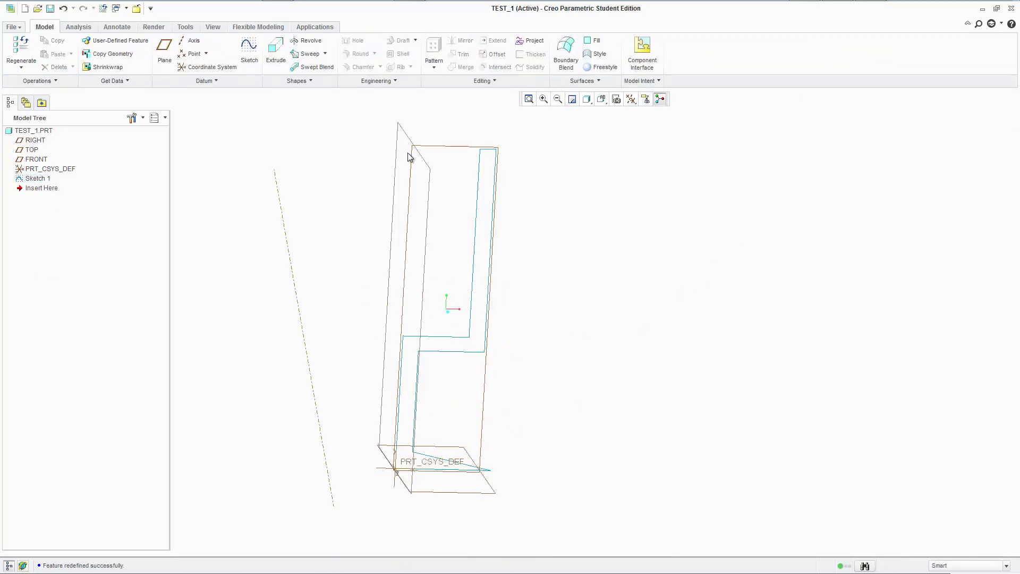
Start a revolve of Sketch 1 and inspect its preview
left_click(301, 43)
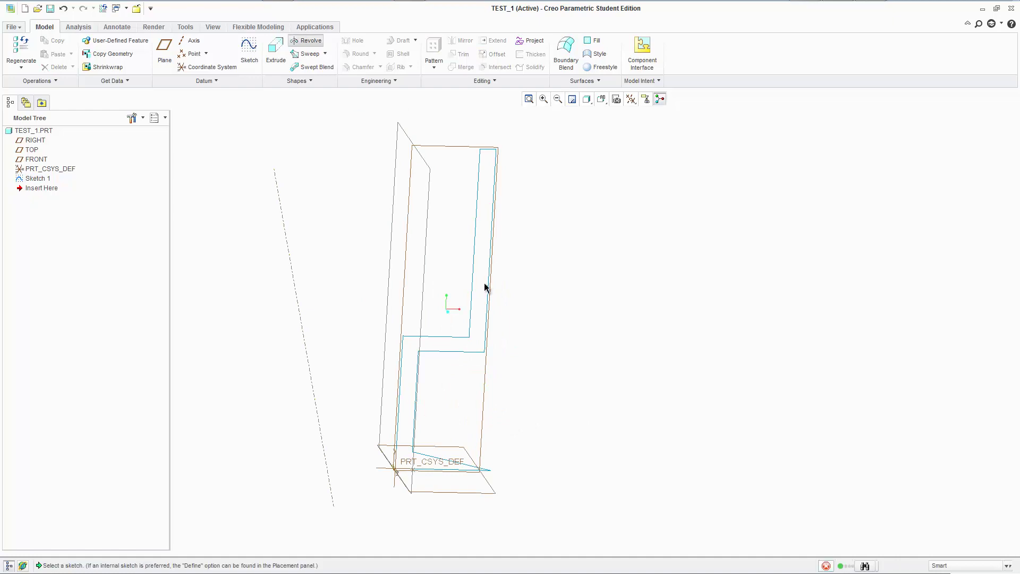
left_click(469, 331)
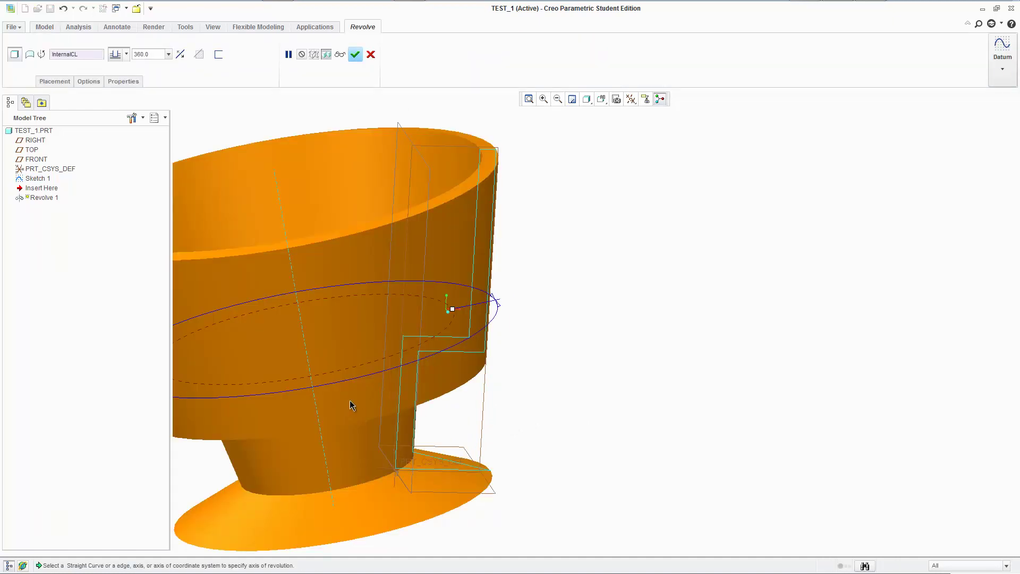
mouse_move(356, 382)
middle_mouse_down()
mouse_move(660, 401)
mouse_move(655, 327)
middle_mouse_up()
mouse_move(709, 289)
middle_mouse_down()
mouse_move(692, 337)
mouse_move(702, 342)
middle_mouse_up()
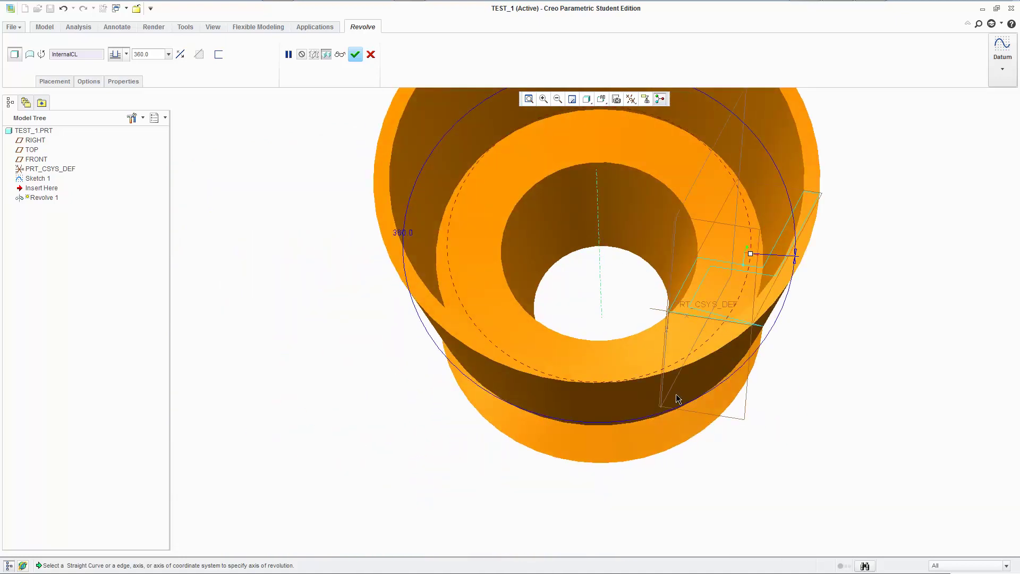
mouse_move(677, 399)
middle_mouse_down()
mouse_move(661, 422)
mouse_move(674, 378)
mouse_move(645, 396)
mouse_move(642, 455)
mouse_move(667, 396)
mouse_move(670, 431)
mouse_move(662, 415)
middle_mouse_up()
scroll(697, 263, "down", 2)
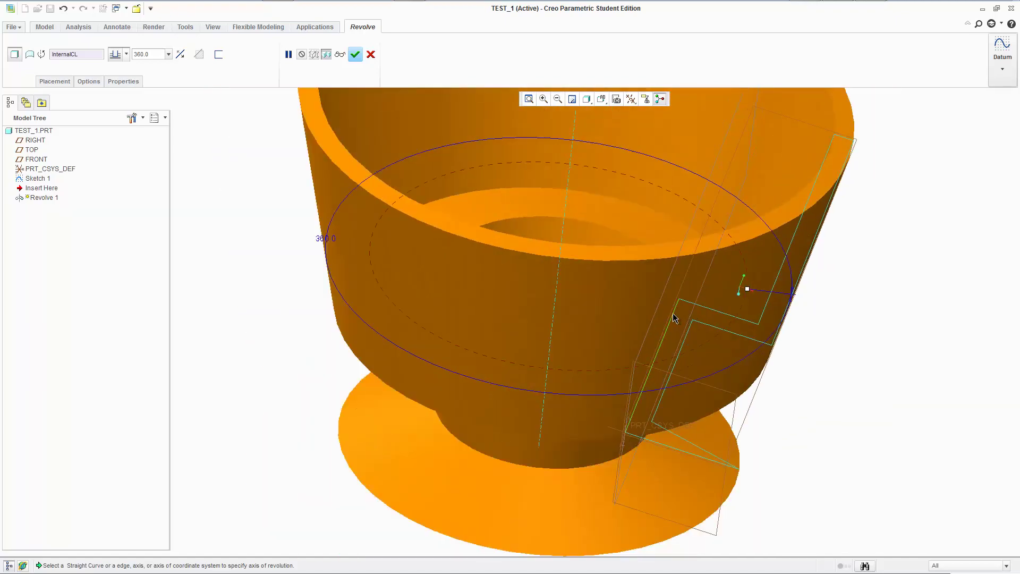
Try the stem edge, lower line and short edge as the revolve axis
left_click(674, 318)
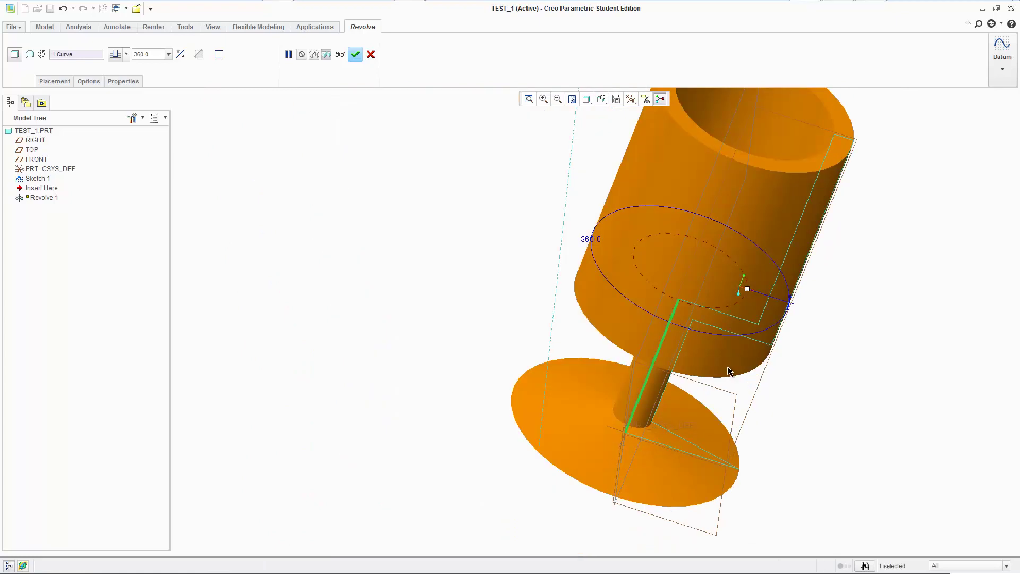
middle_click_drag(731, 373, 664, 366, "shift")
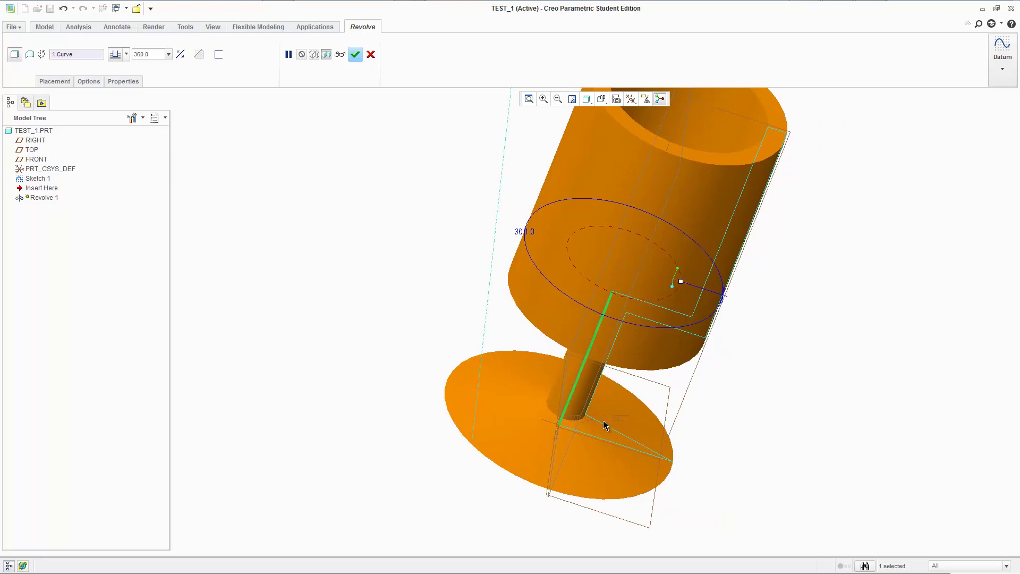
left_click(598, 438)
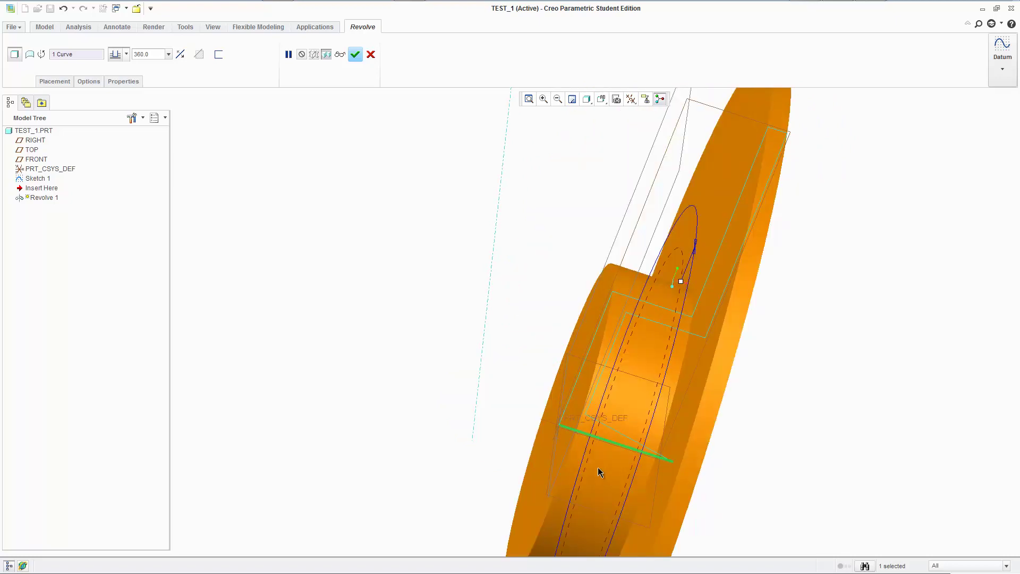
left_click(593, 342)
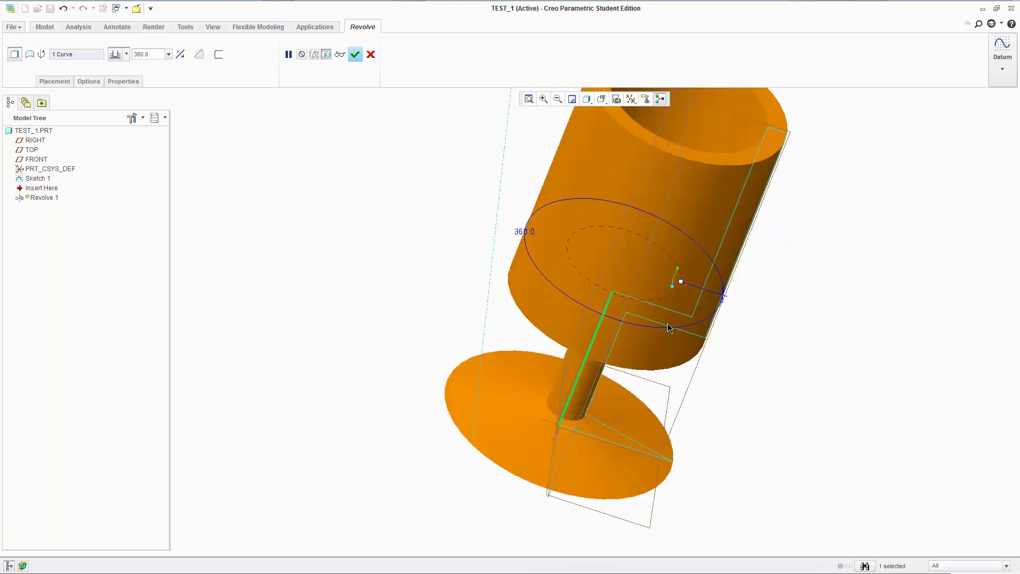
middle_click_drag(669, 328, 661, 319)
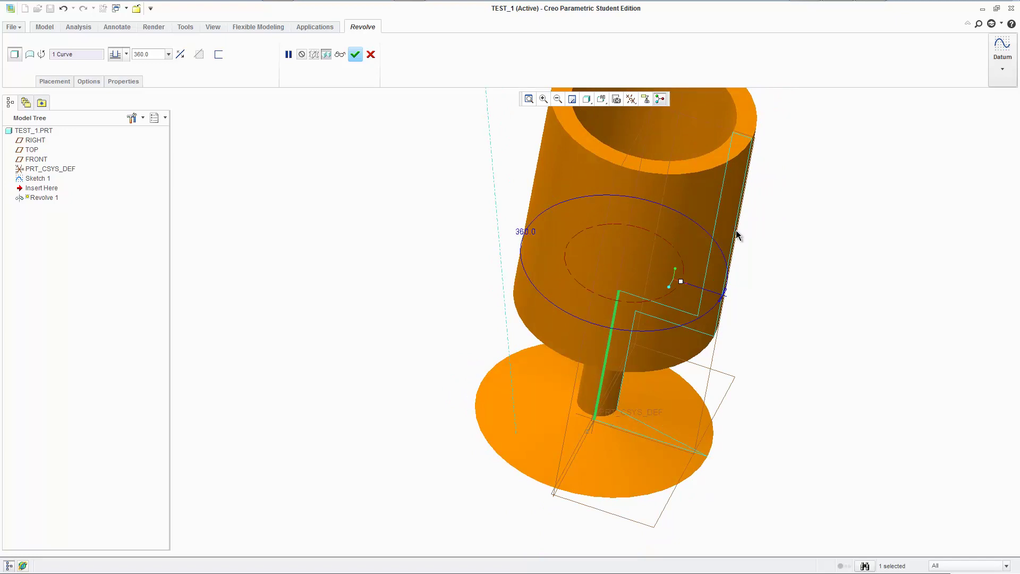
left_click(747, 139)
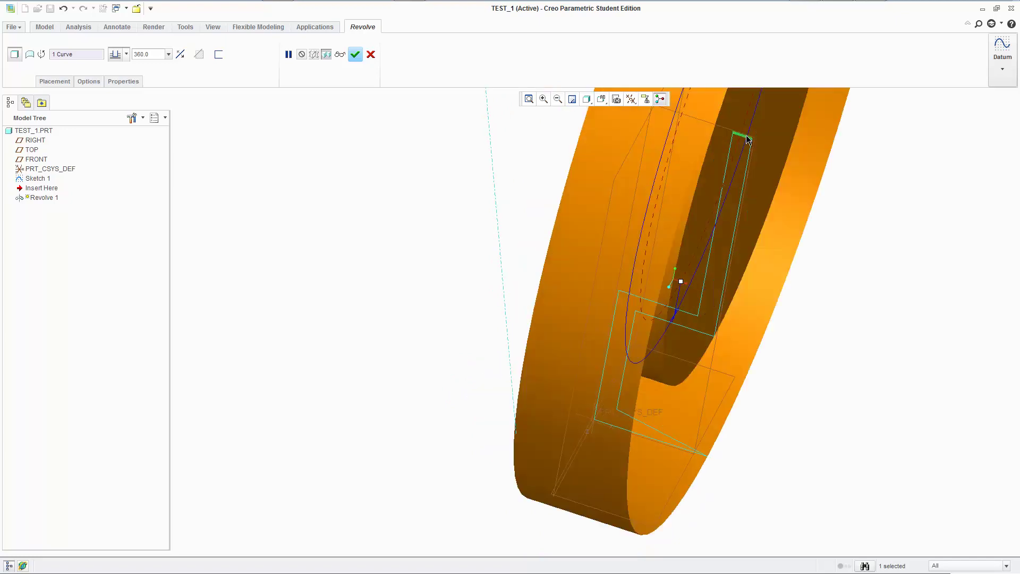
middle_click_drag(750, 204, 673, 365)
middle_click_drag(617, 349, 827, 410)
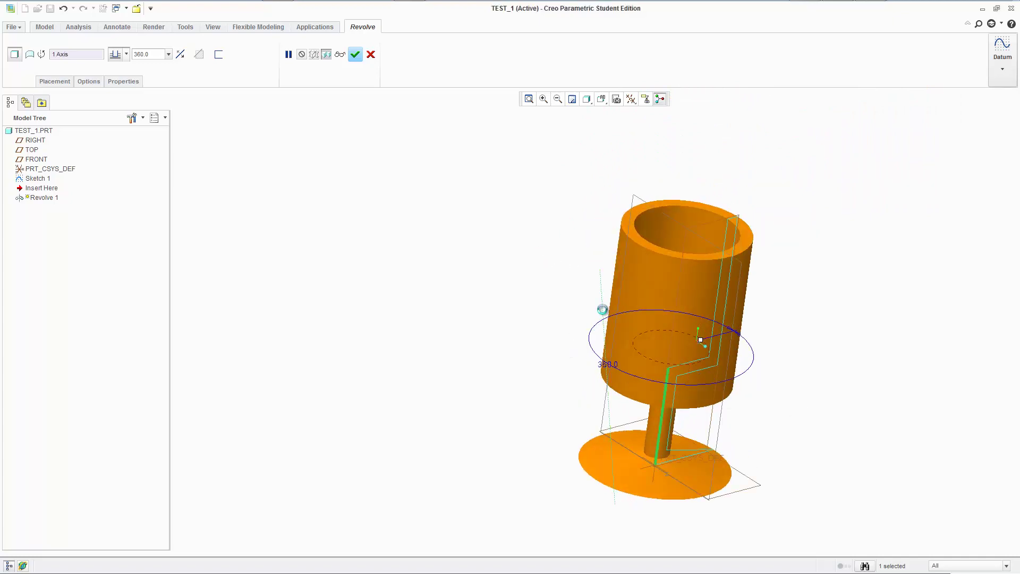
Test the centerline as axis, then settle on the stem line for the 360° revolve
left_click(601, 313)
scroll(606, 312, "down", 2)
middle_click_drag(667, 337, 665, 340)
middle_click_drag(659, 287, 649, 338)
scroll(648, 334, "up", 3)
left_click(634, 340)
scroll(636, 342, "down", 4)
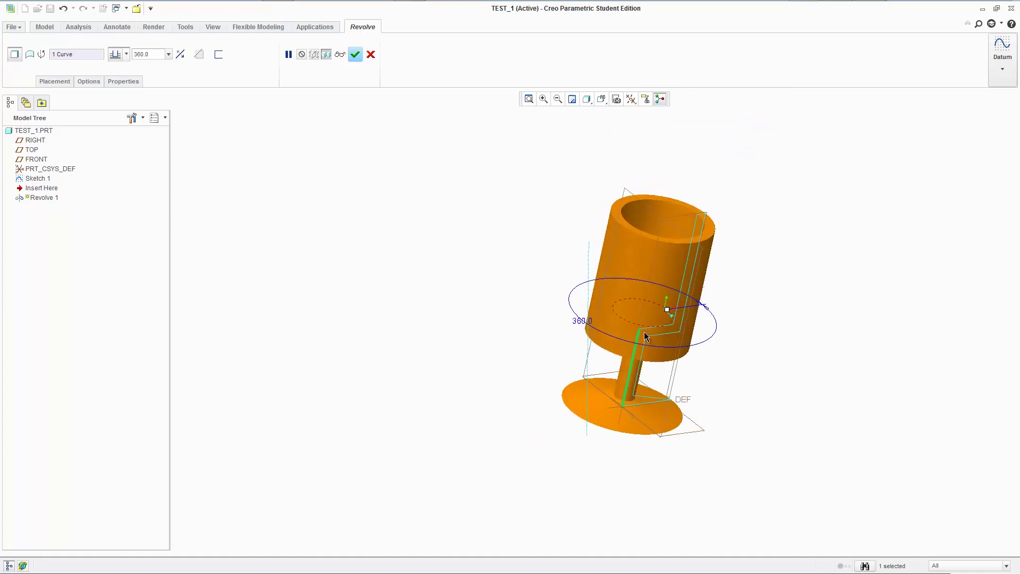
Accept Revolve 1 and hide coordinate systems and datum planes
left_click(355, 54)
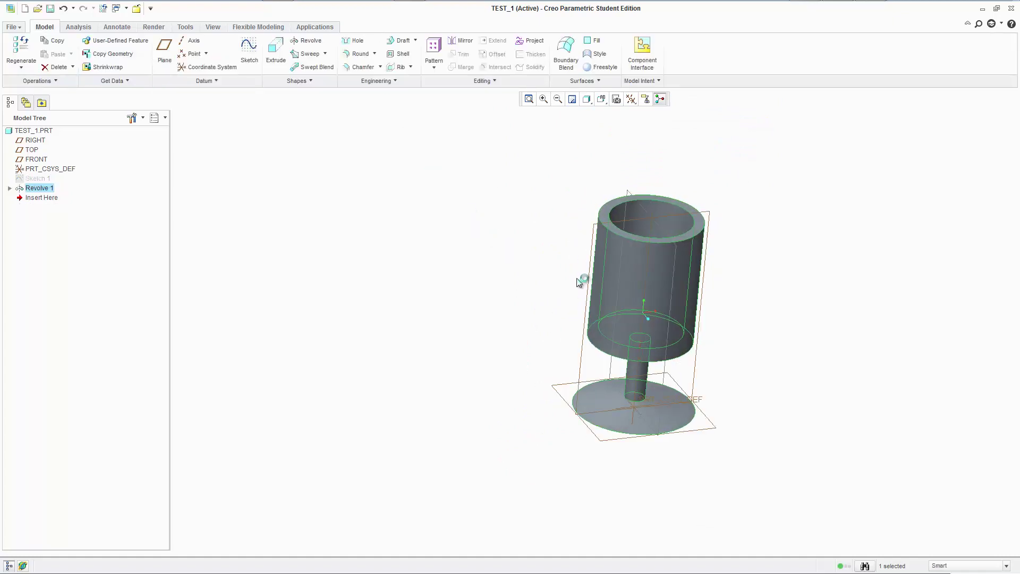
left_click(631, 99)
left_click(645, 159)
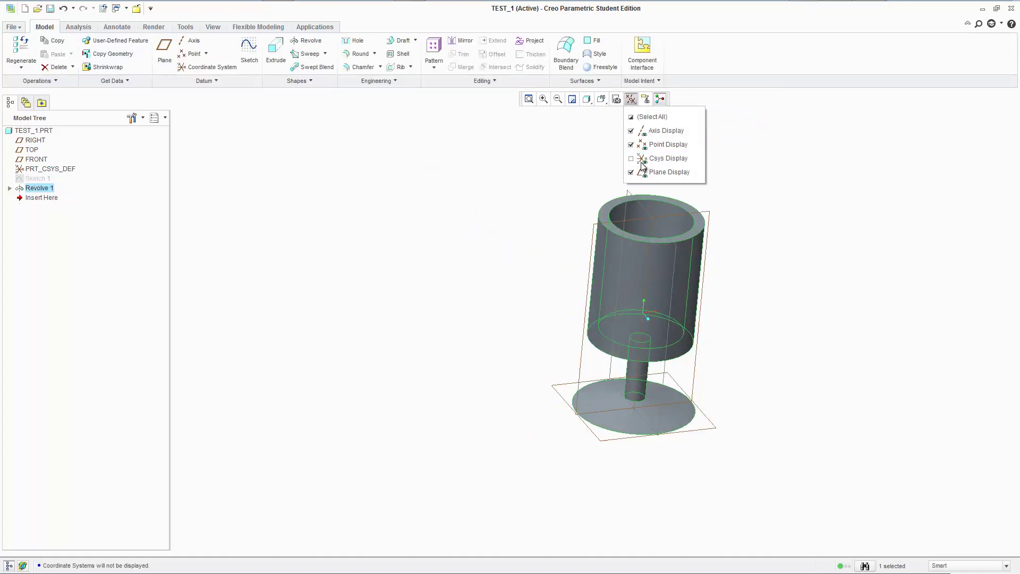
left_click(669, 172)
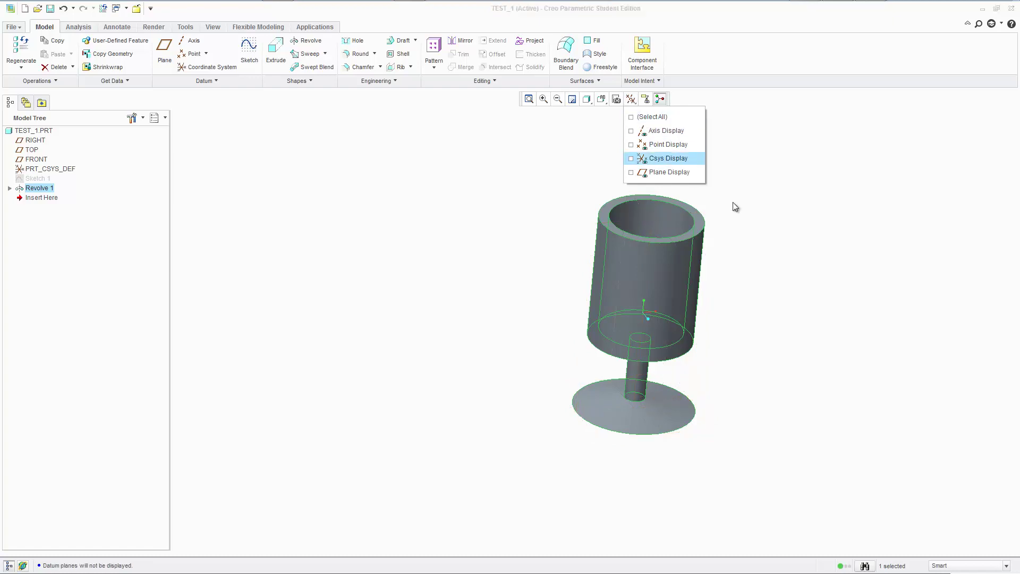
middle_click_drag(744, 298, 697, 260)
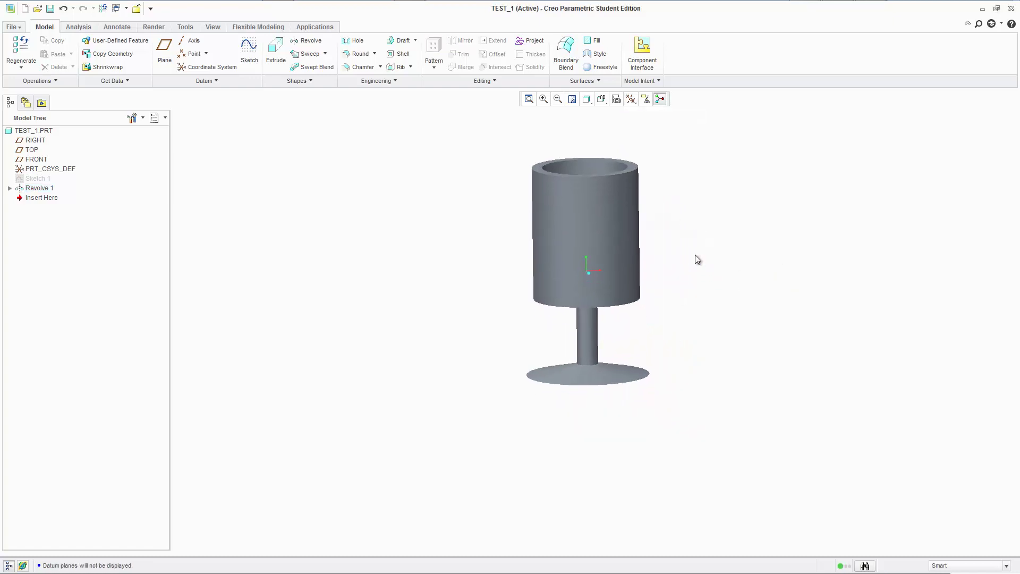
scroll(629, 406, "up", 3)
scroll(628, 406, "up", 2)
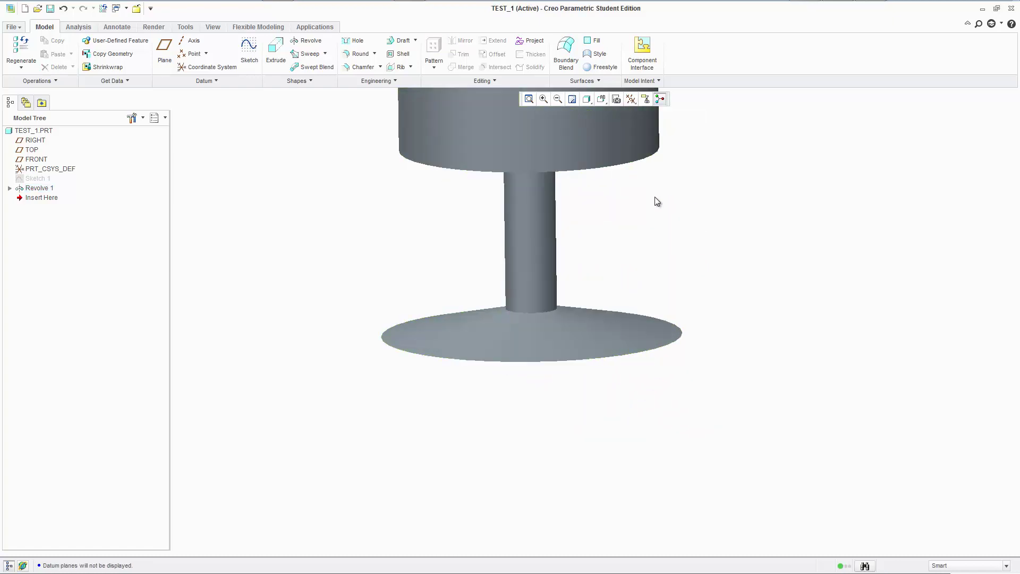
middle_click_drag(656, 200, 659, 453, "ctrl")
key("ctrl+d")
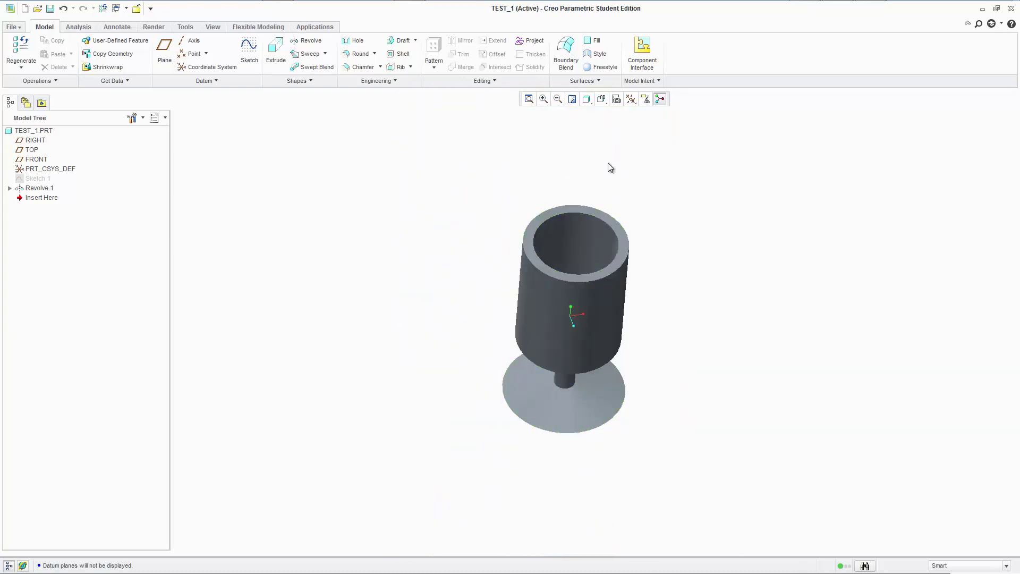
Set the display style to Shading With Edges and orbit the glass
left_click(587, 100)
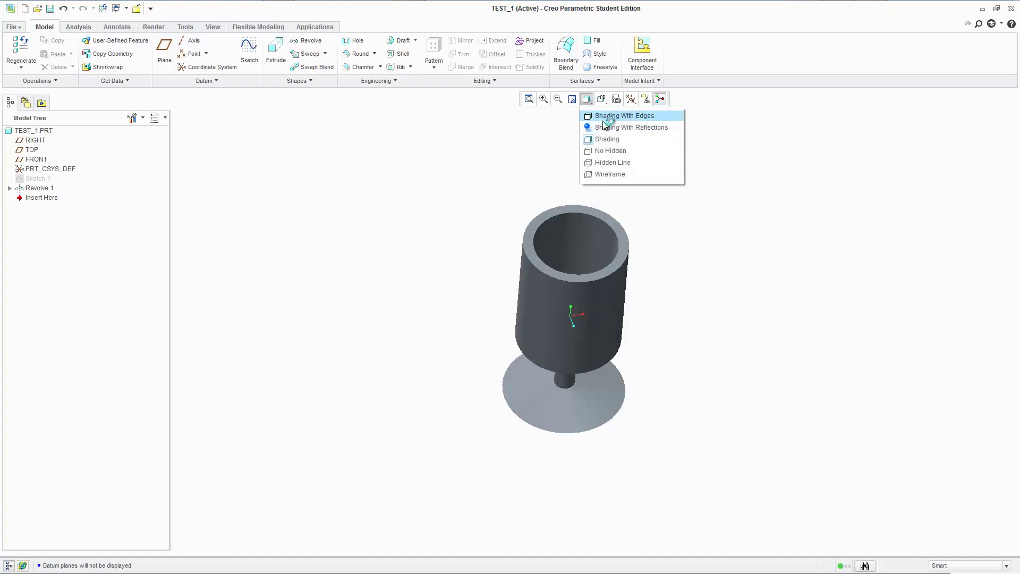
left_click(611, 116)
mouse_move(713, 319)
middle_mouse_down()
mouse_move(721, 278)
mouse_move(690, 314)
mouse_move(710, 298)
mouse_move(743, 298)
mouse_move(736, 323)
middle_mouse_up()
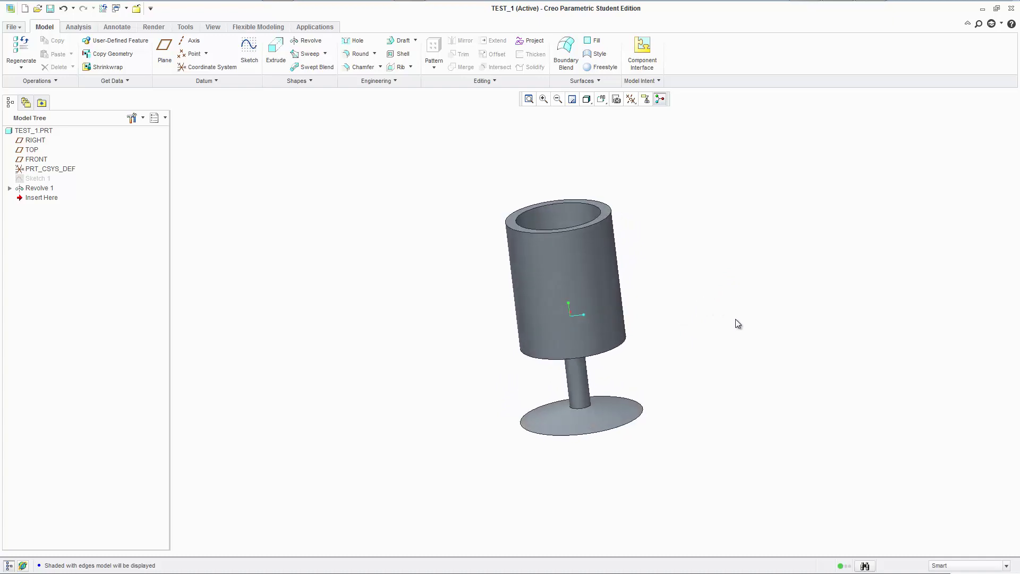
scroll(666, 258, "up", 2)
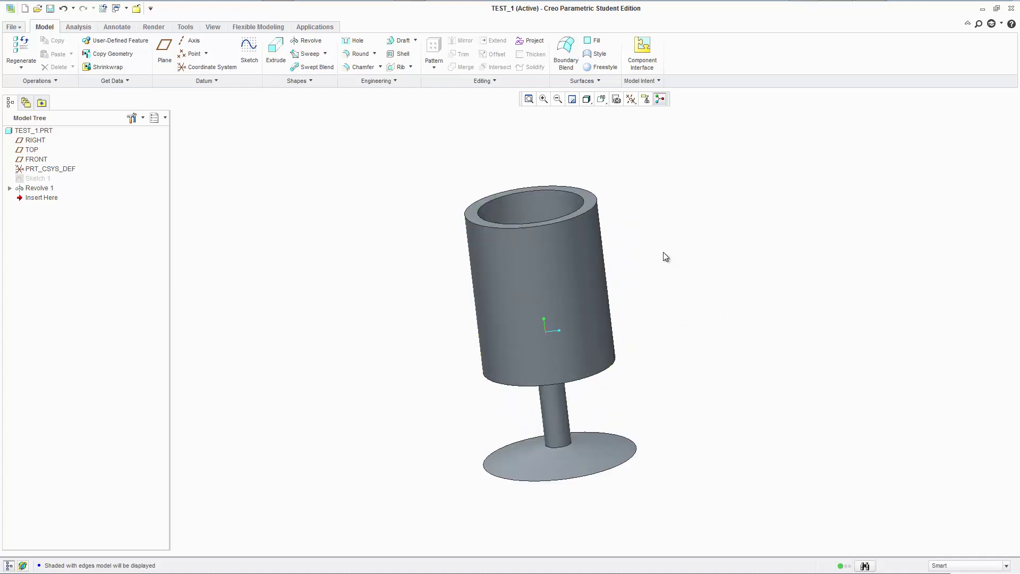
middle_click_drag(643, 356, 659, 325)
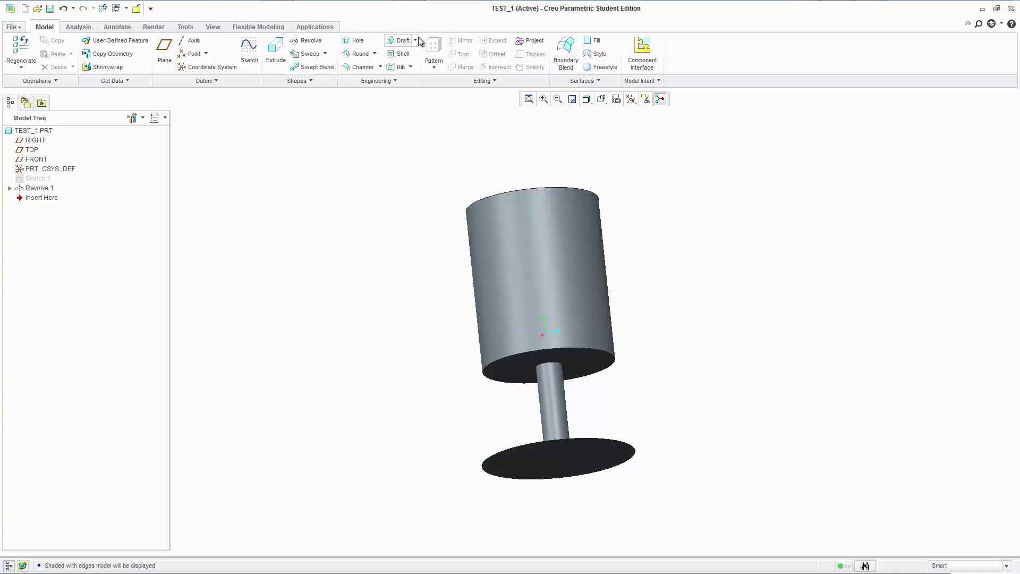
Round the stem's top edge where it meets the cup with radius 50.00
left_click(366, 55)
scroll(558, 394, "up", 3)
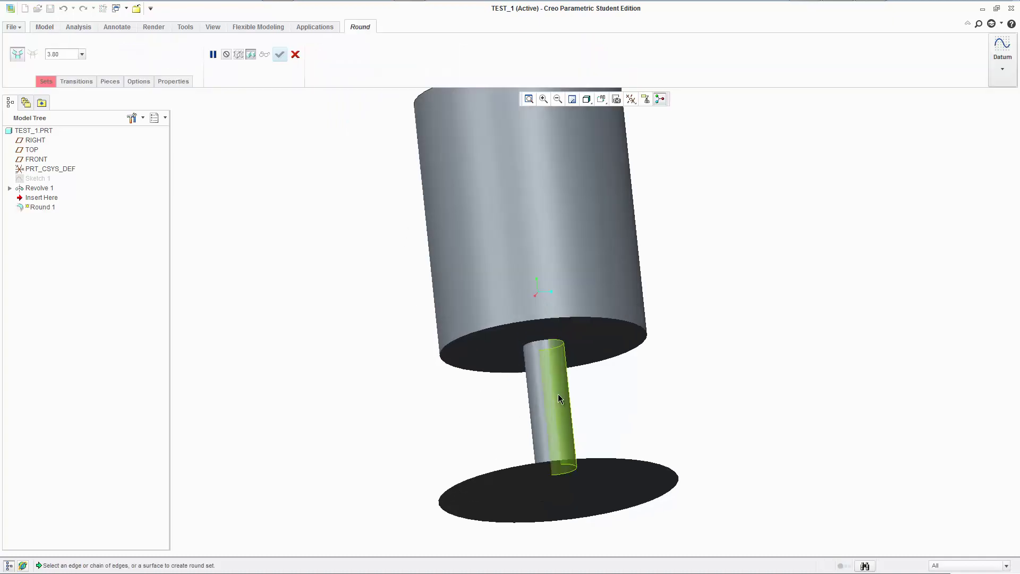
left_click(551, 344)
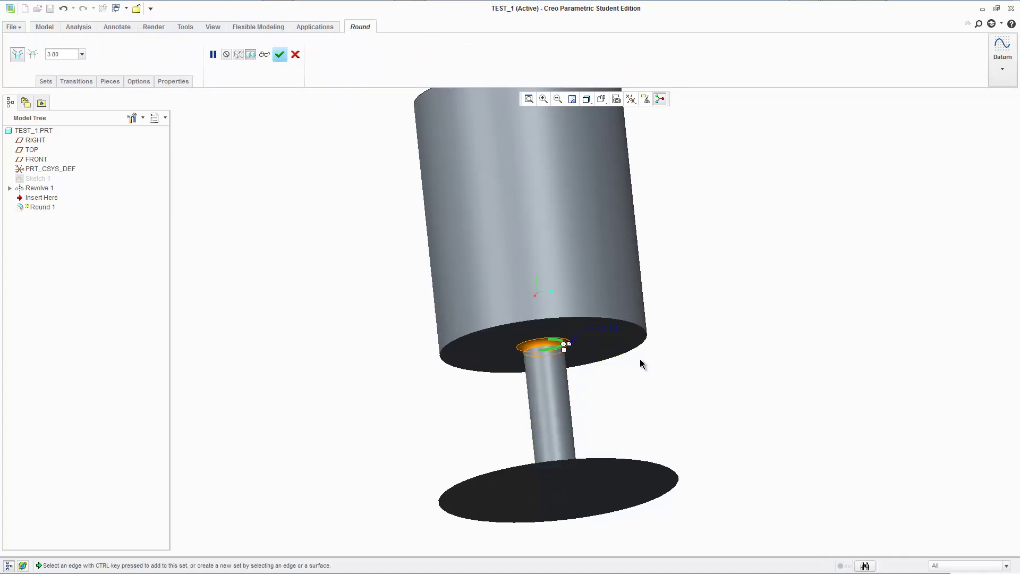
scroll(592, 388, "up", 4)
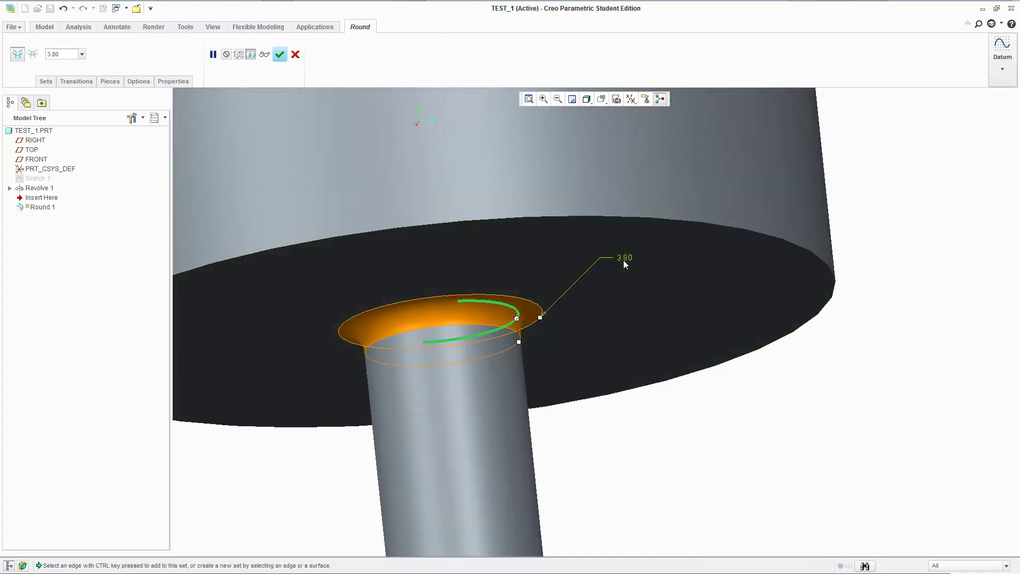
double_click(625, 258)
type("50")
key("Return")
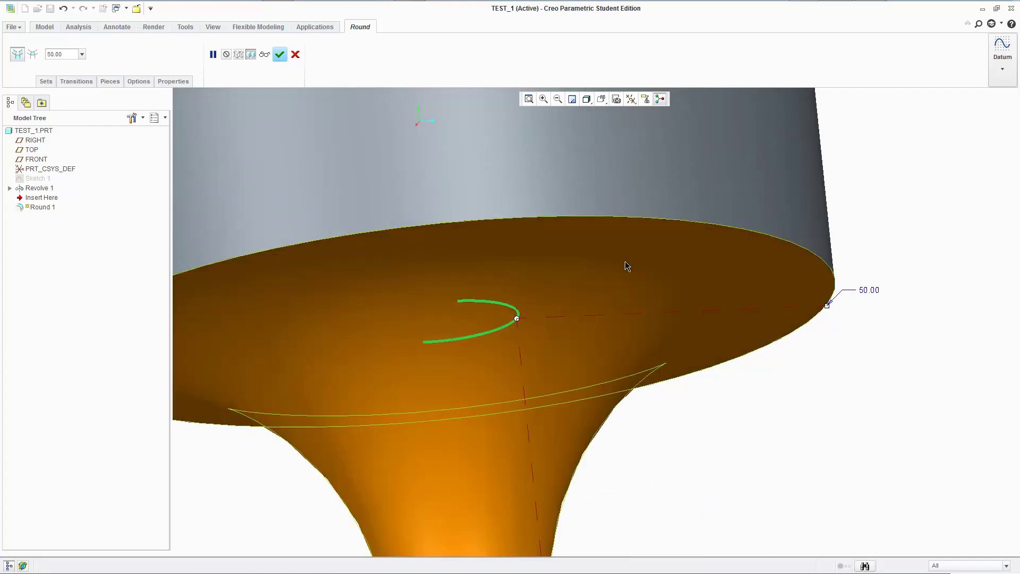
scroll(625, 260, "down", 4)
middle_click_drag(625, 321, 649, 321)
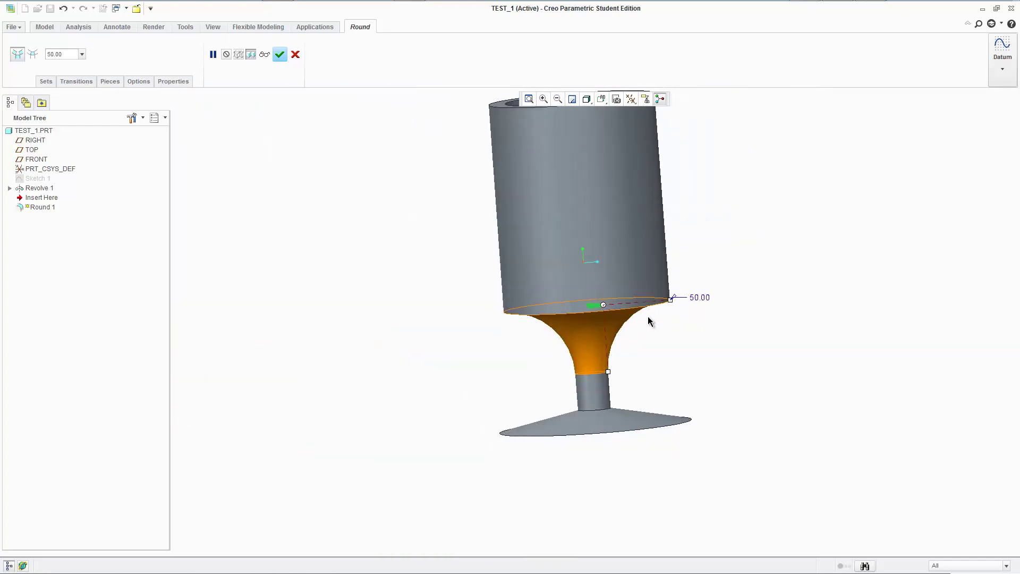
left_click(280, 55)
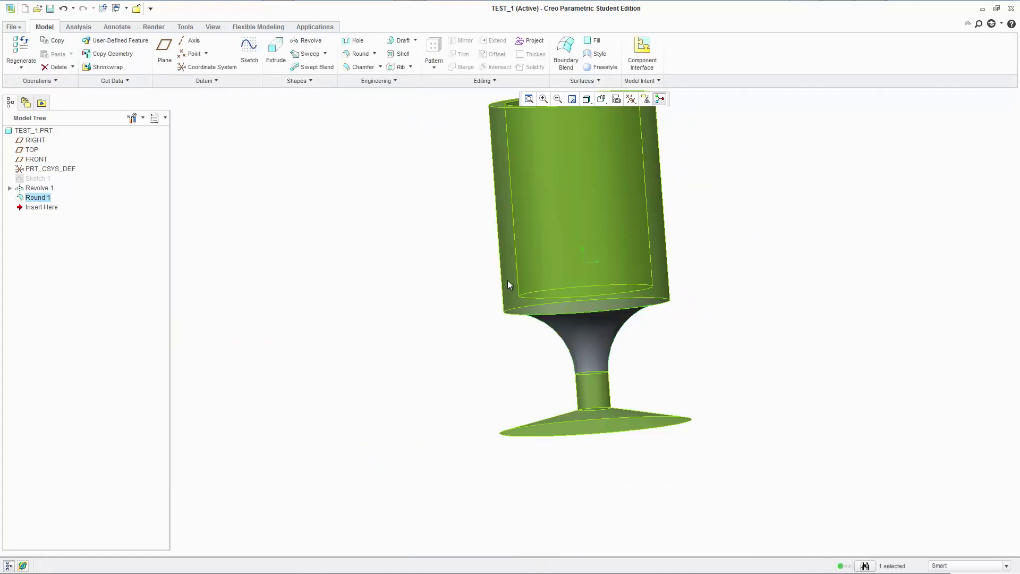
Add a second 50.00 round on the cup's lower outer edge
left_click(357, 55)
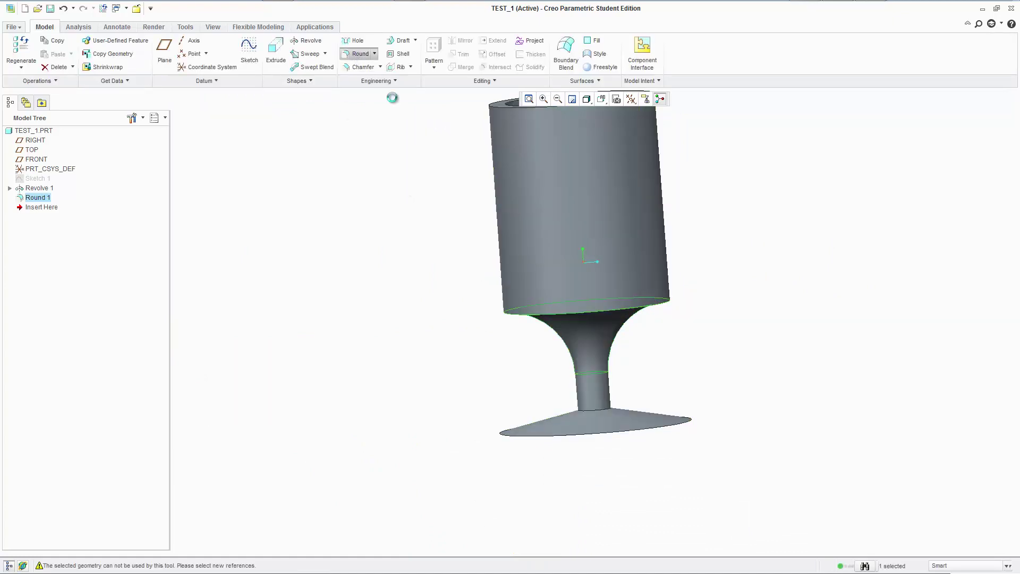
left_click(604, 307)
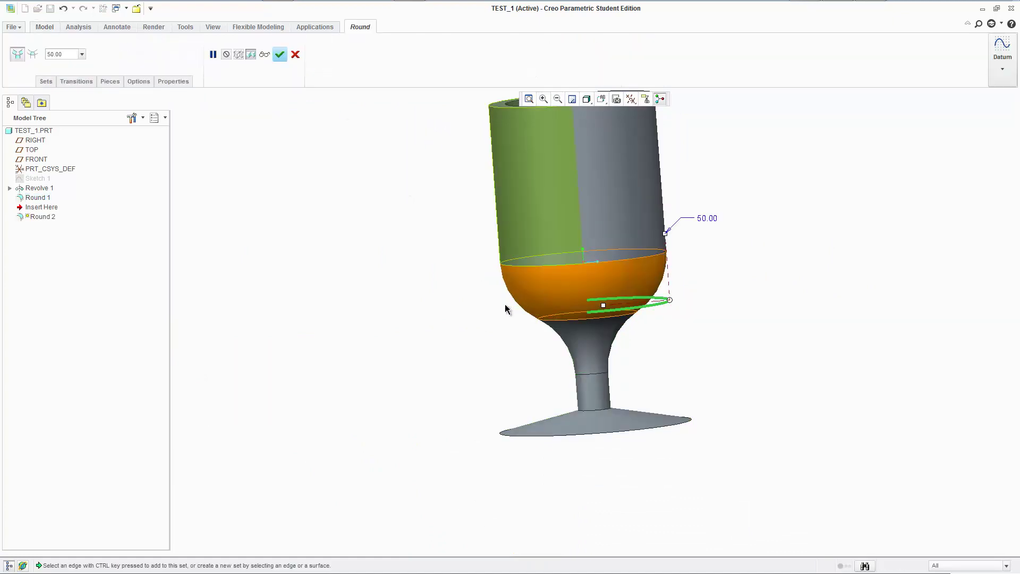
middle_click_drag(728, 223, 706, 291)
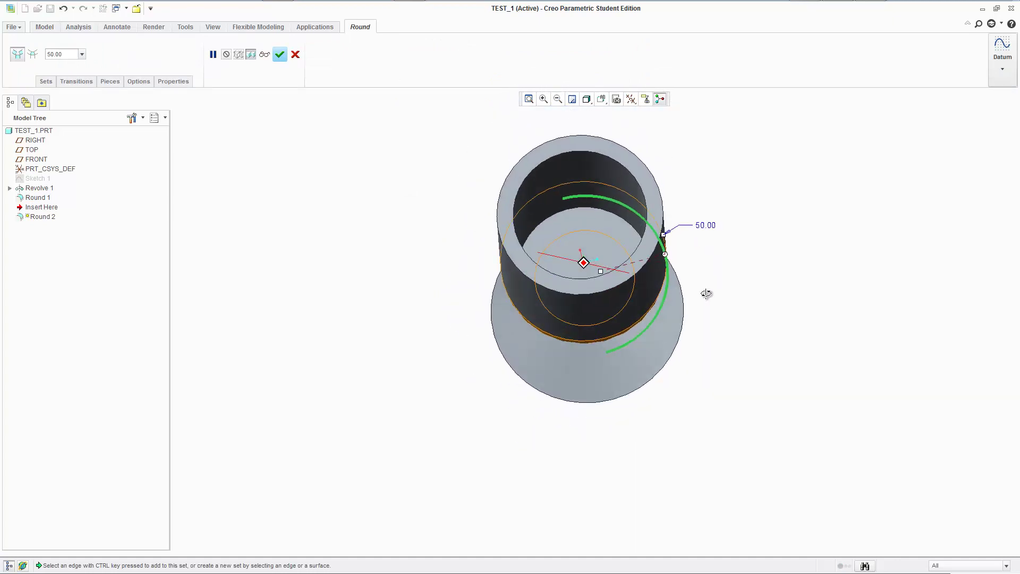
left_click(280, 55)
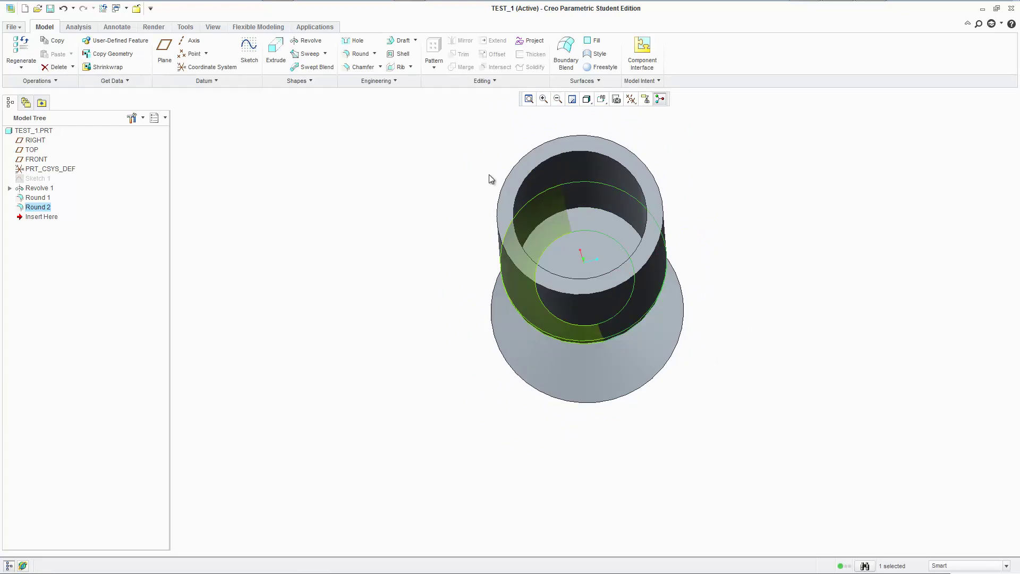
left_click(359, 54)
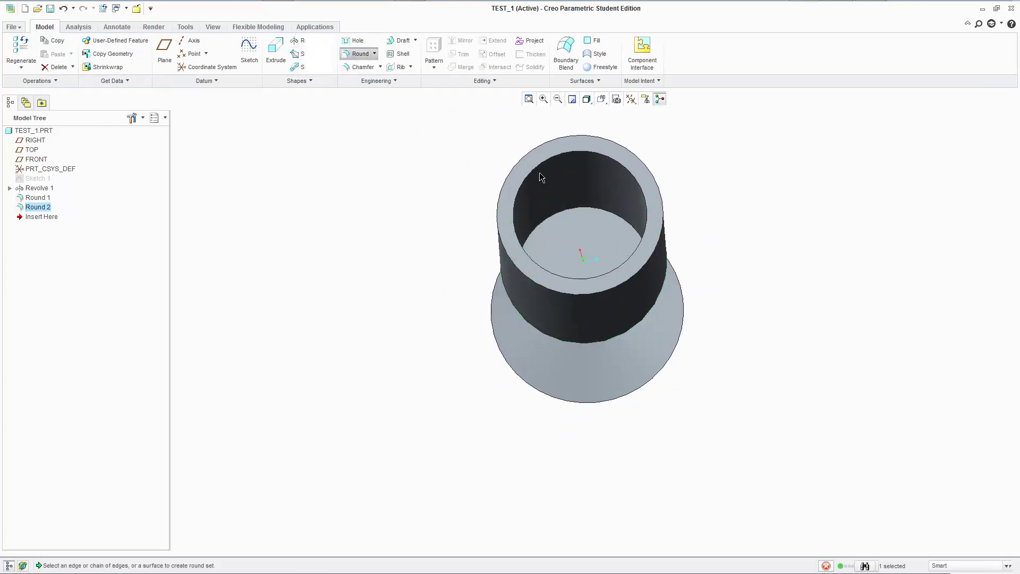
left_click(566, 207)
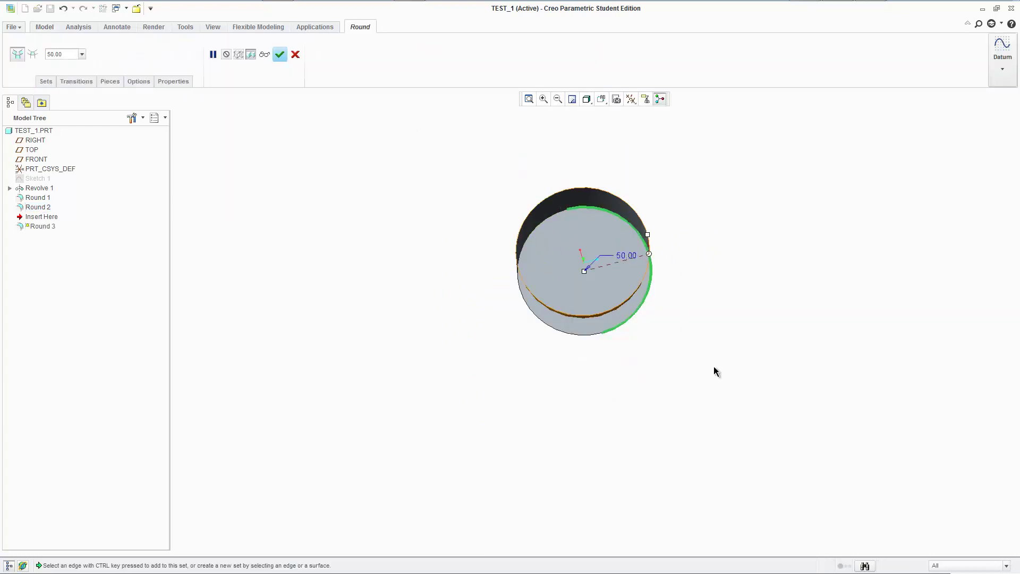
middle_click_drag(713, 365, 732, 250)
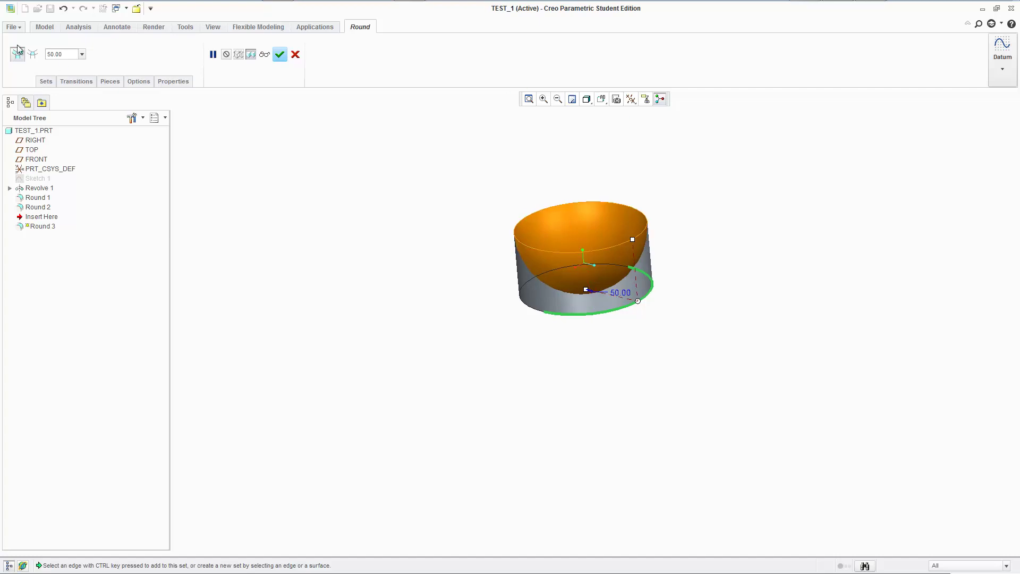
left_click(33, 54)
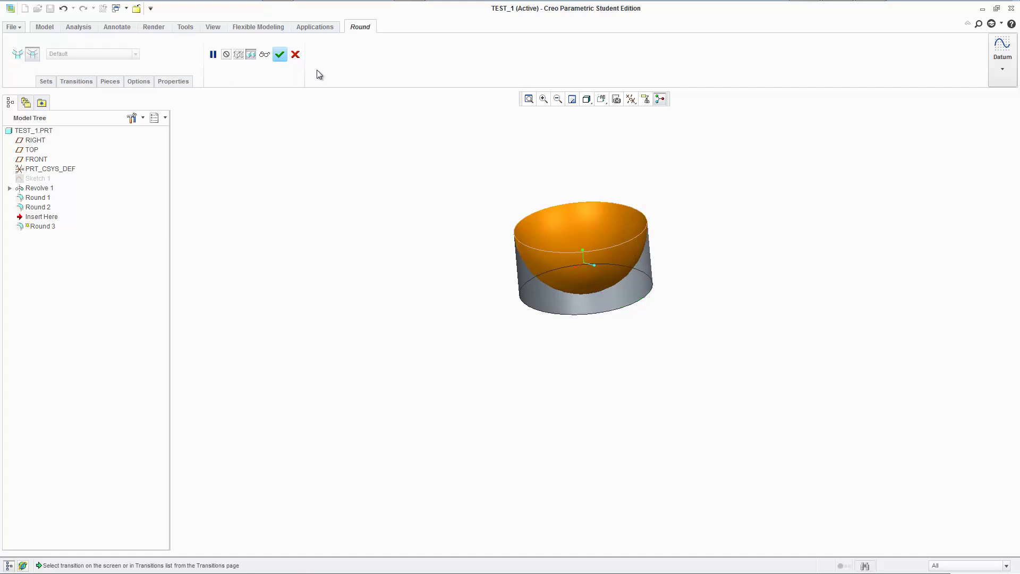
left_click(299, 59)
left_click(531, 301)
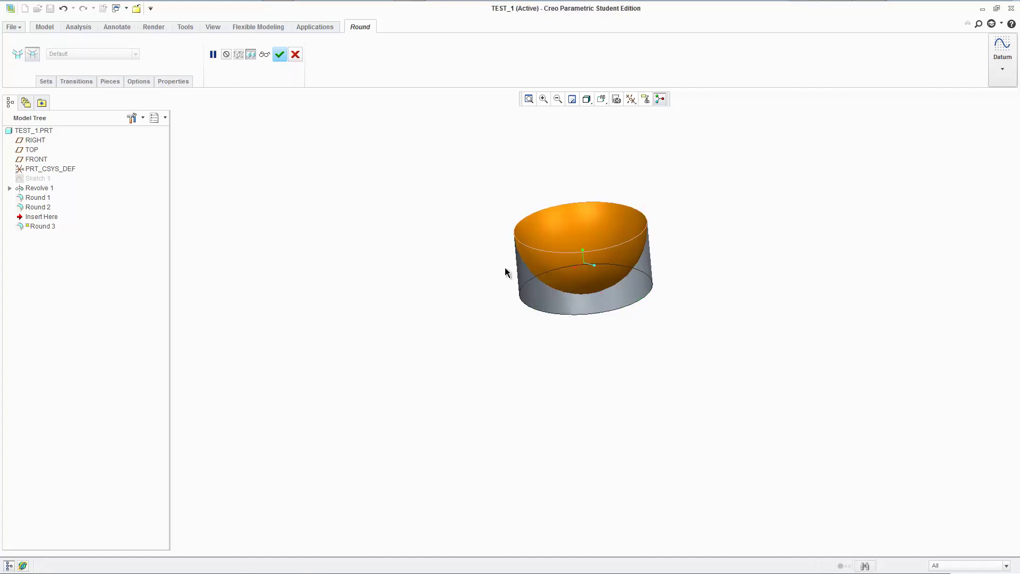
left_click(295, 54)
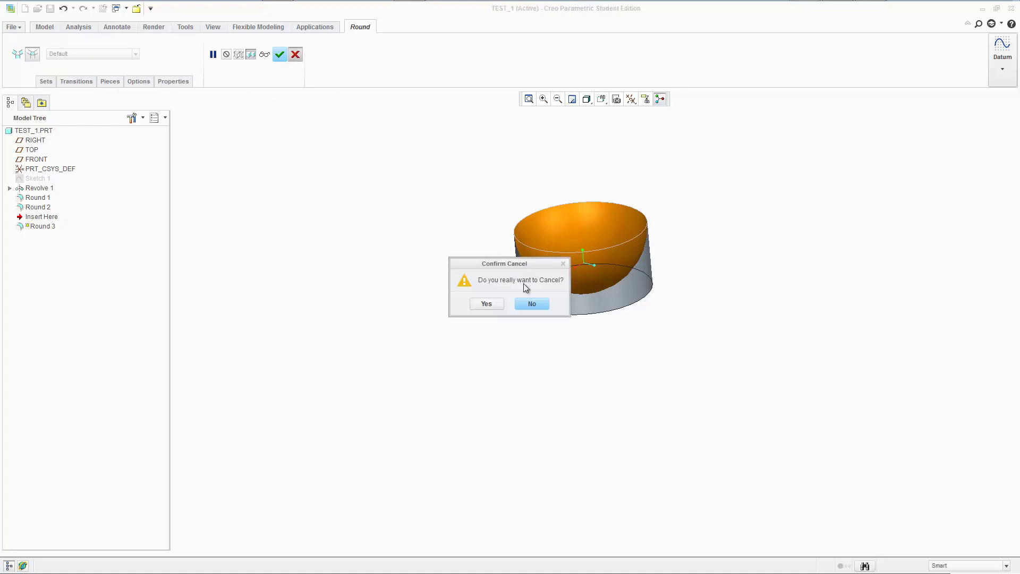
left_click(483, 303)
middle_click_drag(588, 255, 611, 330)
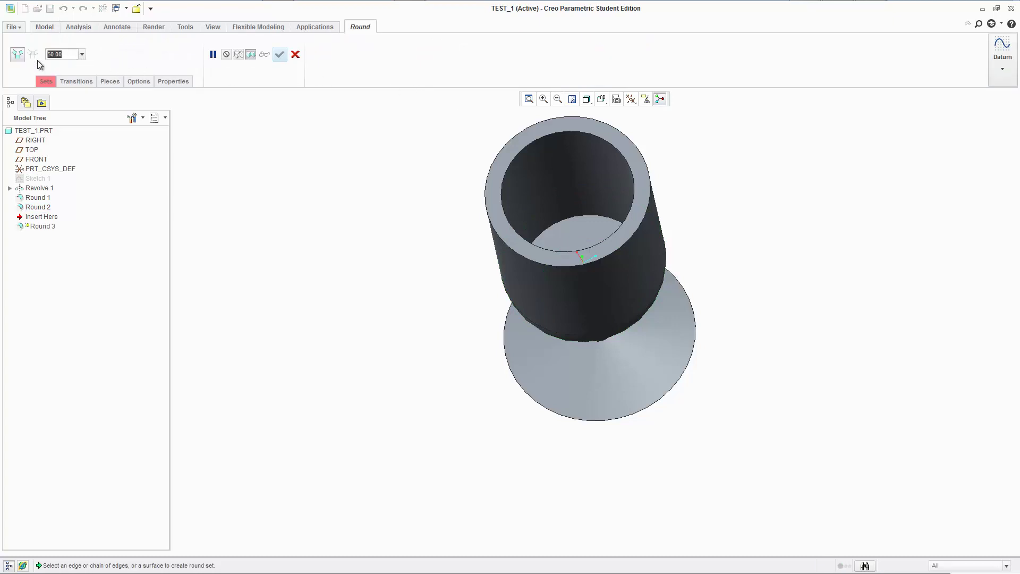
Apply a 10.00 round to the cup's inner bottom circular edge
type("10")
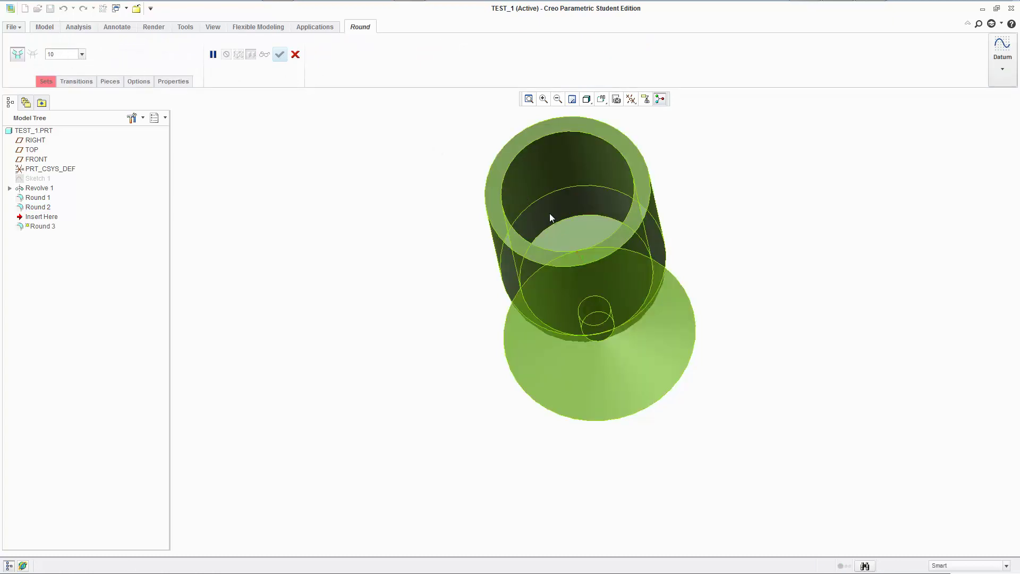
scroll(538, 178, "up", 3)
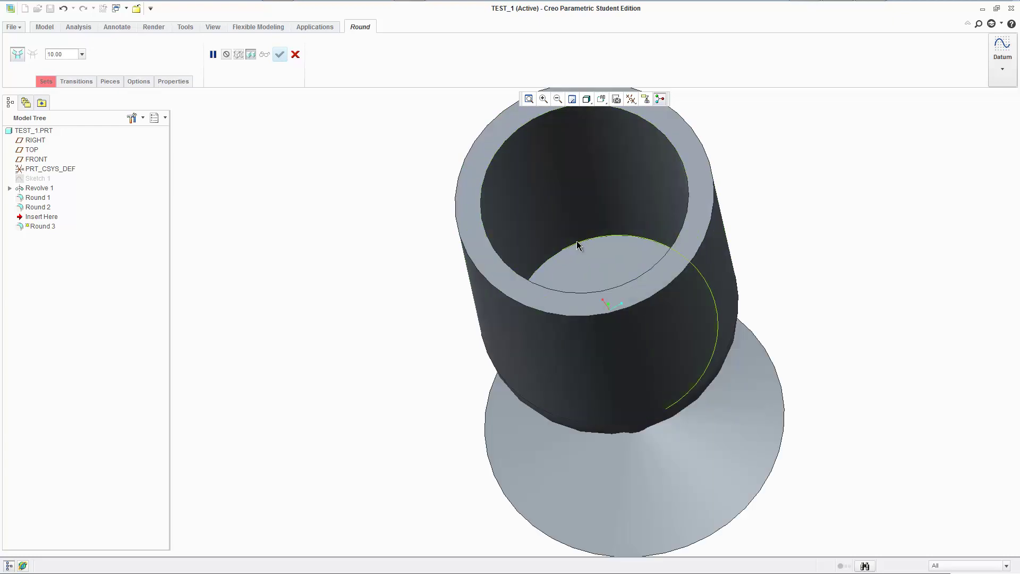
left_click(577, 241)
middle_click_drag(581, 232, 638, 226)
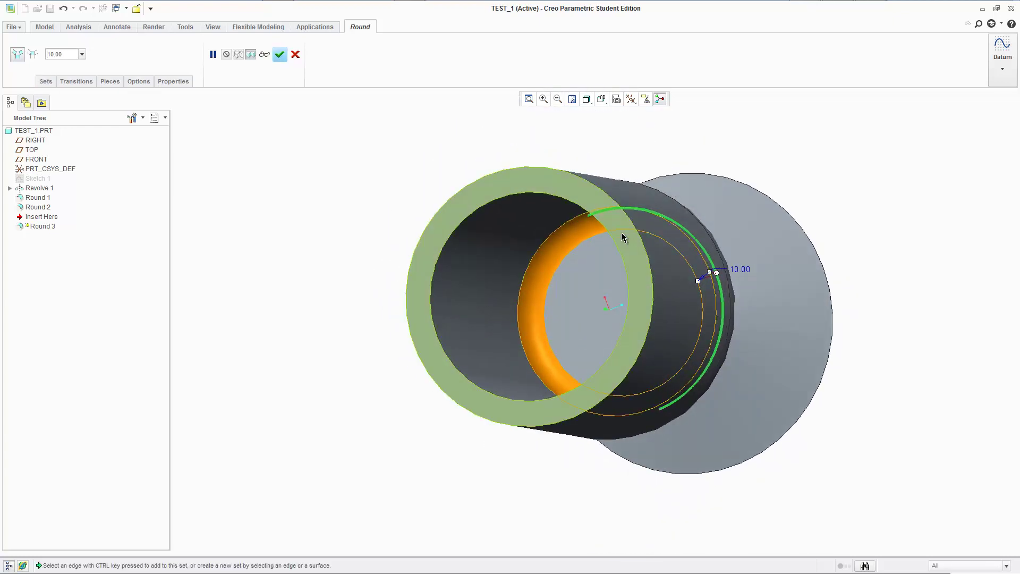
middle_click_drag(631, 458, 647, 351)
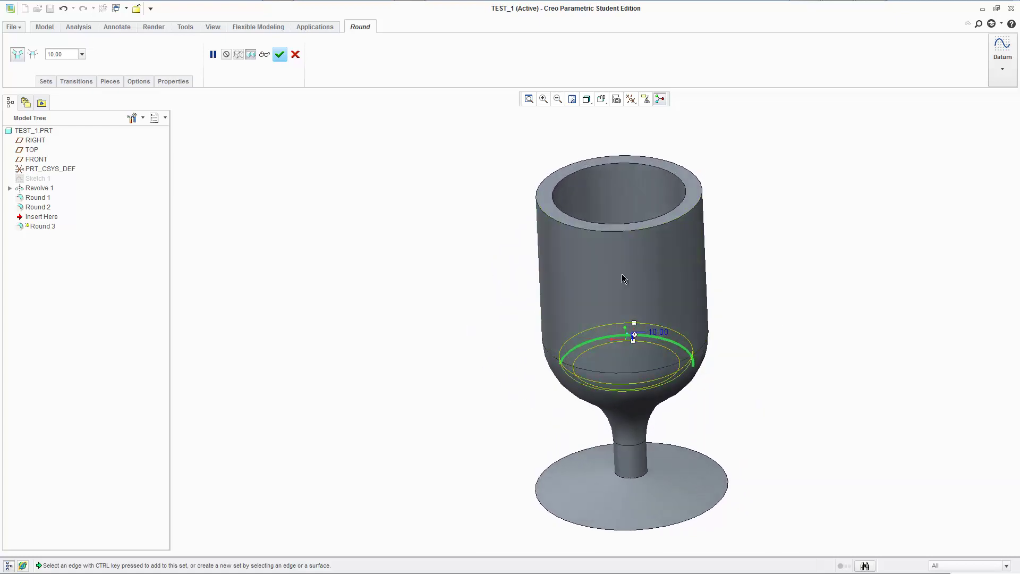
middle_click_drag(515, 198, 490, 206)
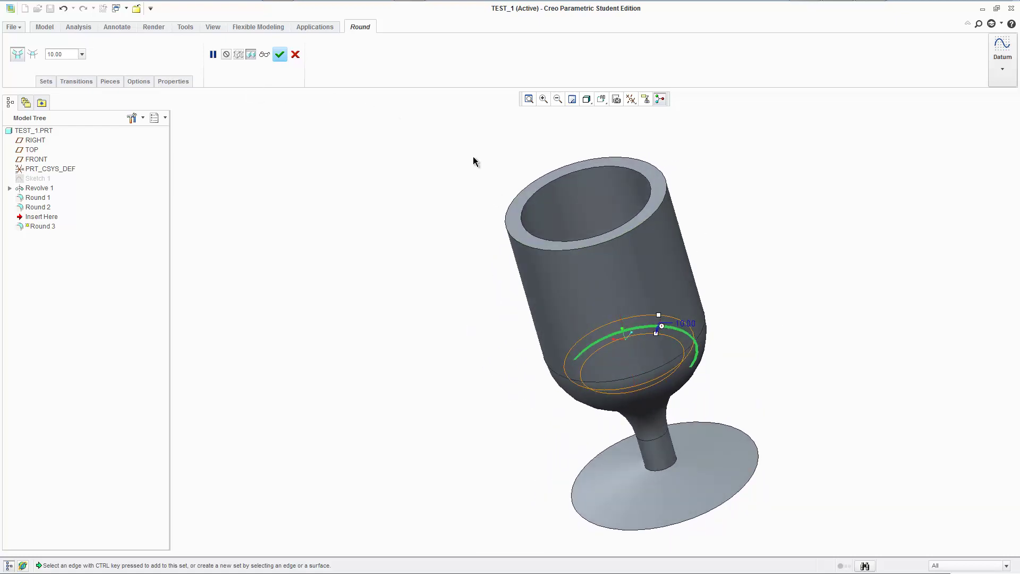
left_click(280, 54)
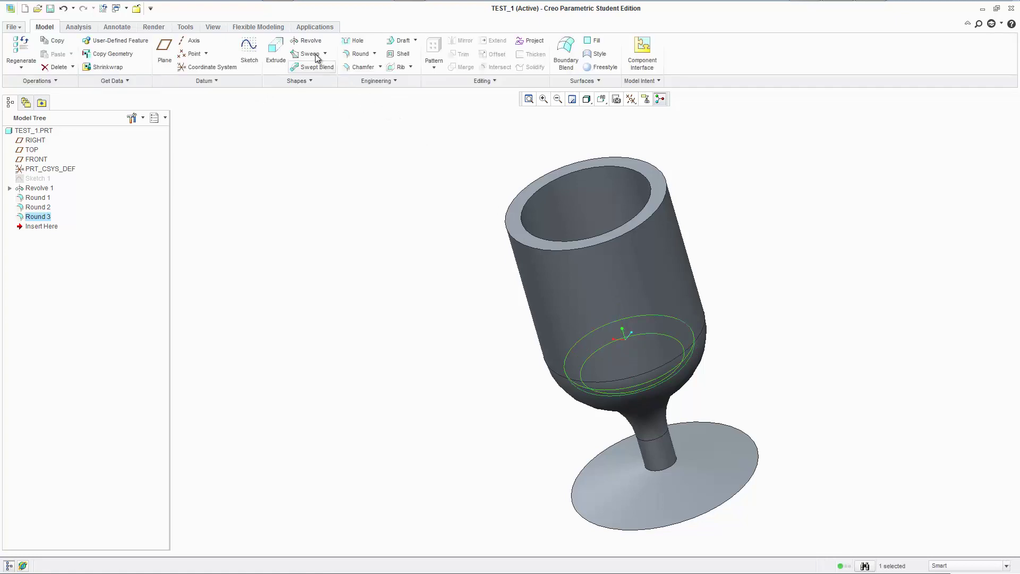
Round the cup's top inner rim edge with radius 30.00
left_click(368, 55)
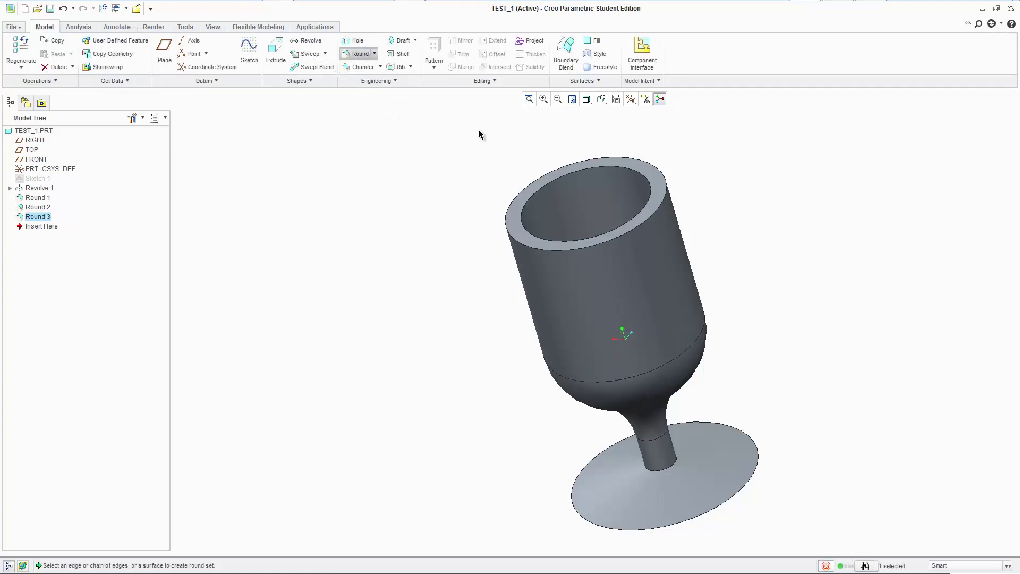
left_click(553, 186)
double_click(660, 161)
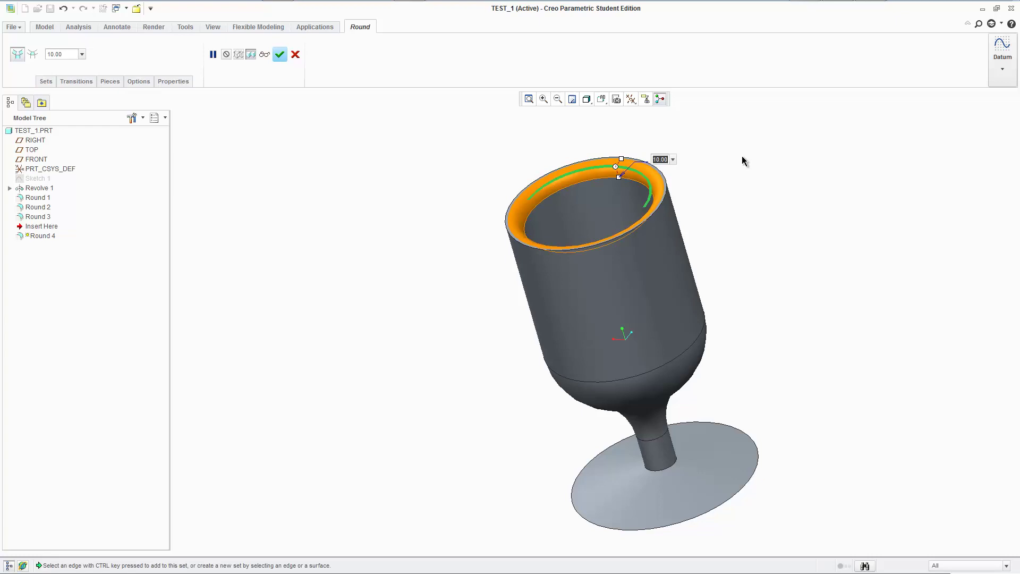
type("30")
key("Return")
middle_click_drag(737, 155, 719, 190)
left_click(279, 55)
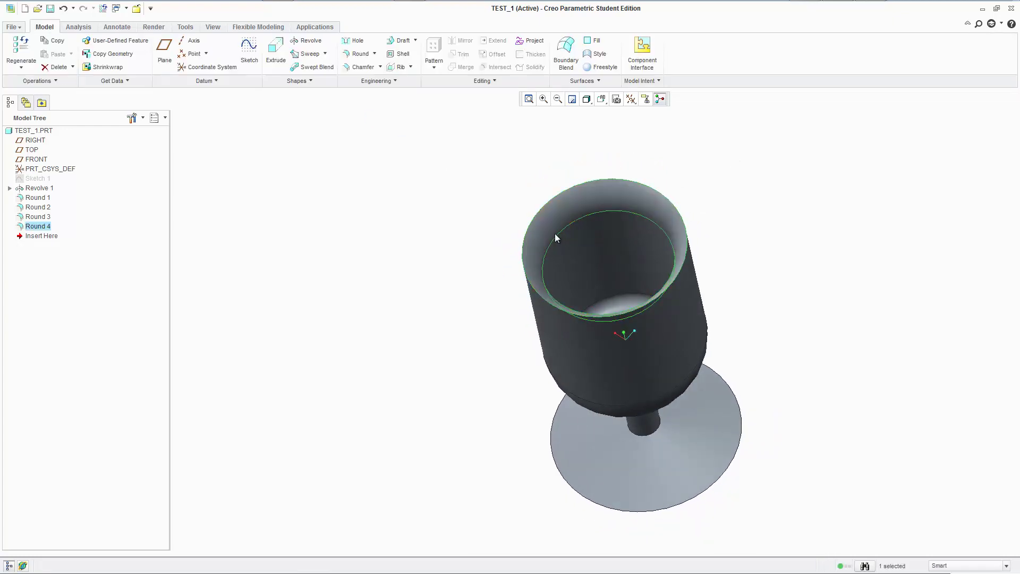
Orbit and zoom the goblet to inspect the rounds, closing in on stem and base
middle_click_drag(494, 370, 540, 221)
scroll(540, 210, "down", 6)
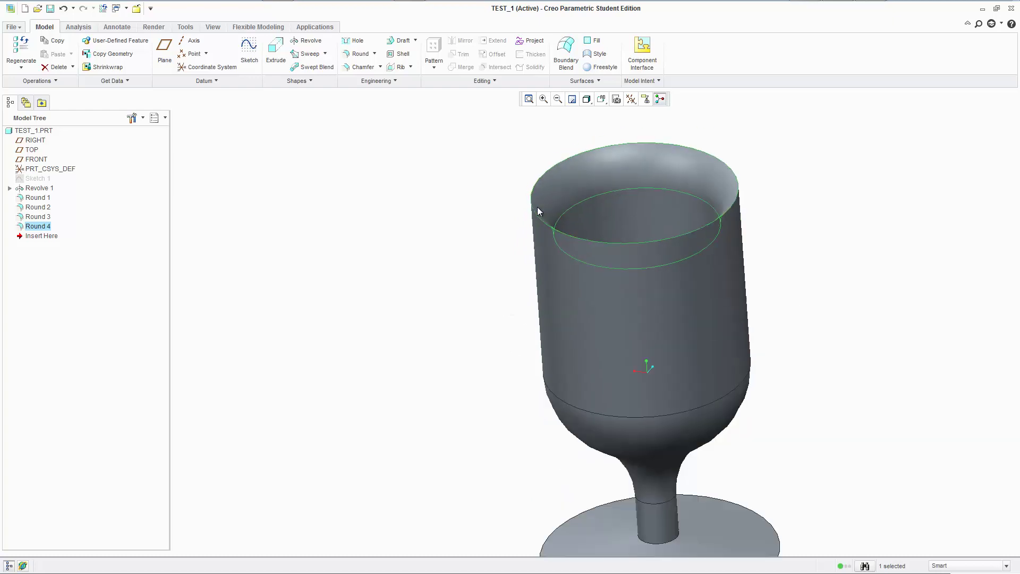
scroll(603, 216, "up", 5)
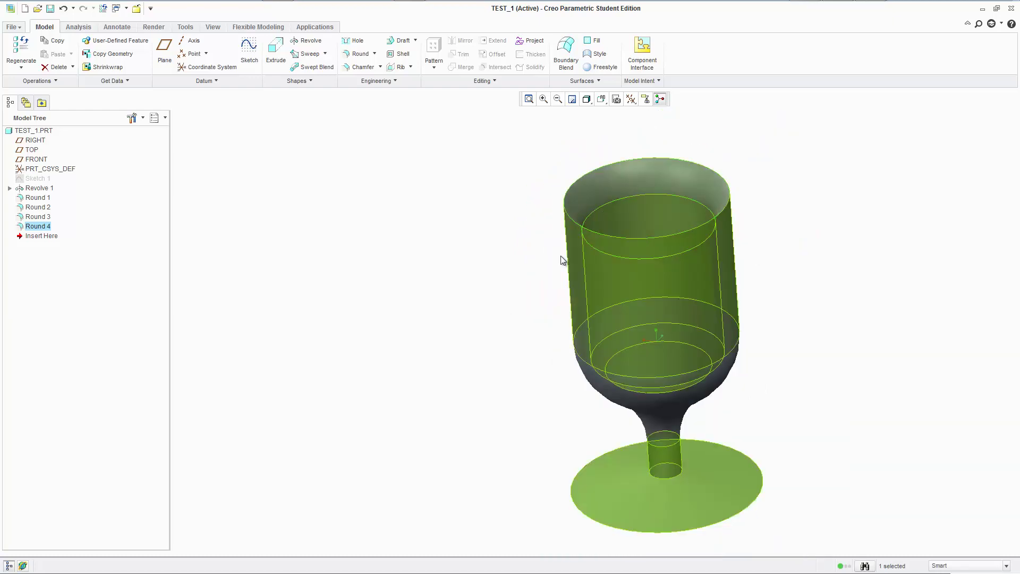
middle_click_drag(562, 258, 584, 180)
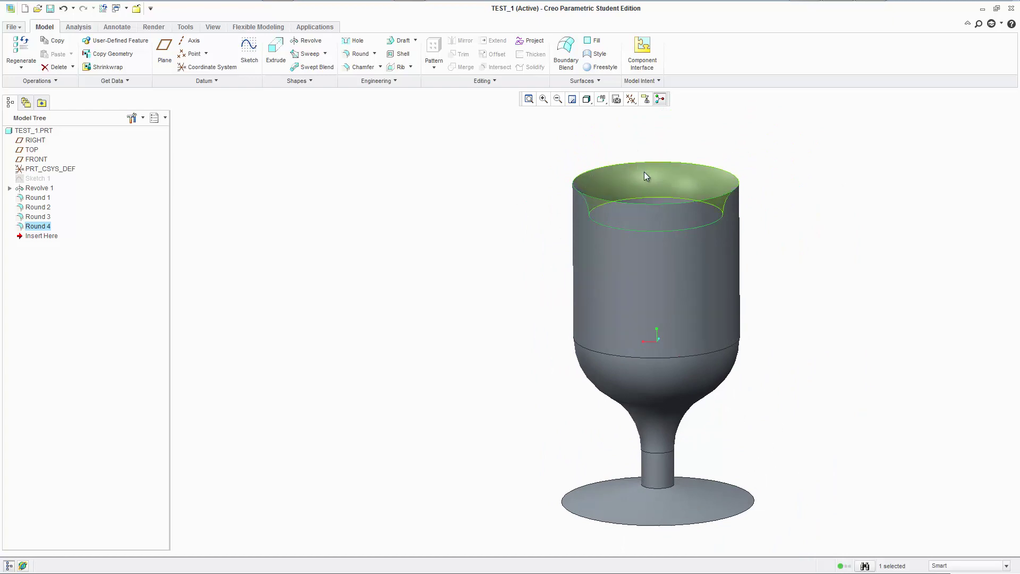
mouse_move(803, 170)
middle_mouse_down()
mouse_move(788, 144)
mouse_move(732, 162)
mouse_move(727, 223)
middle_mouse_up()
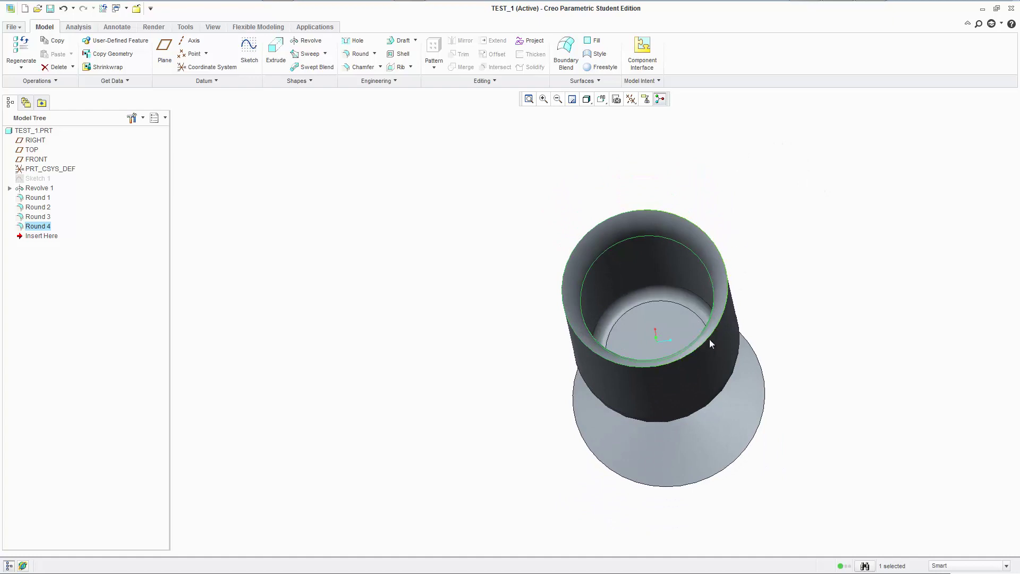
mouse_move(710, 337)
middle_mouse_down()
mouse_move(734, 274)
mouse_move(690, 244)
mouse_move(614, 251)
mouse_move(596, 486)
mouse_move(610, 437)
mouse_move(642, 487)
middle_mouse_up()
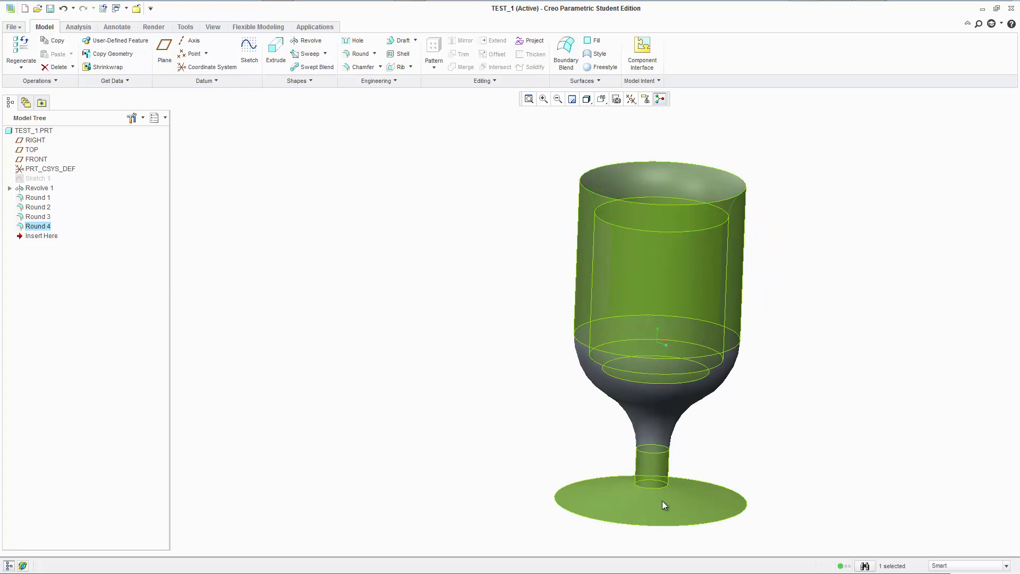
scroll(662, 501, "down", 5)
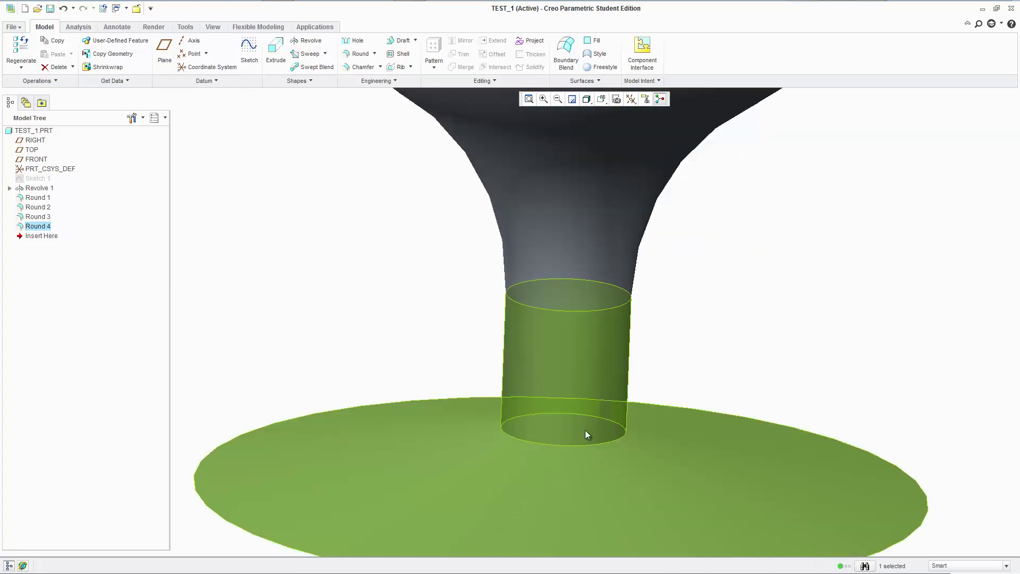
Fillet the stem-to-foot edge with a 30.00 round
left_click(358, 54)
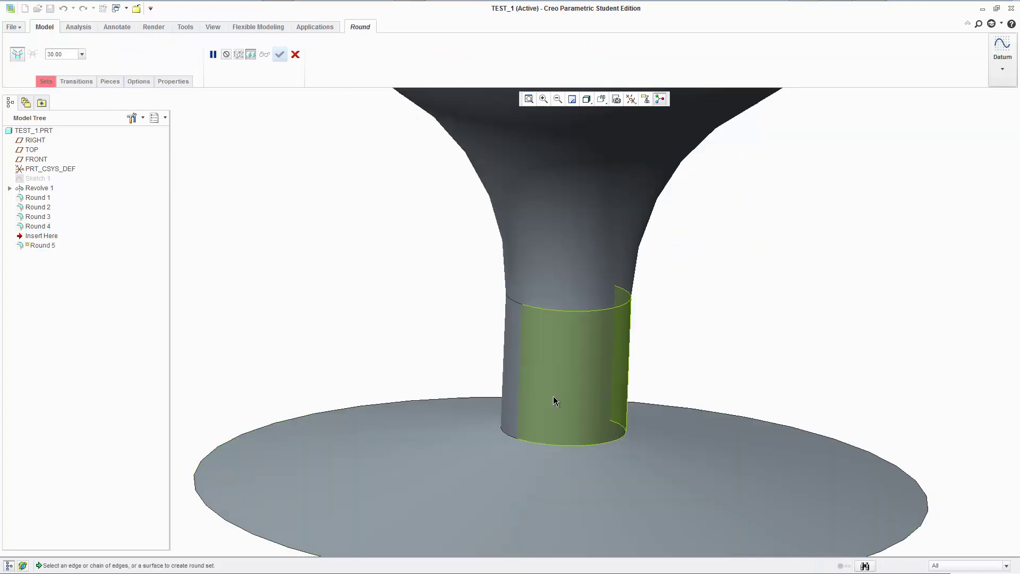
left_click(569, 447)
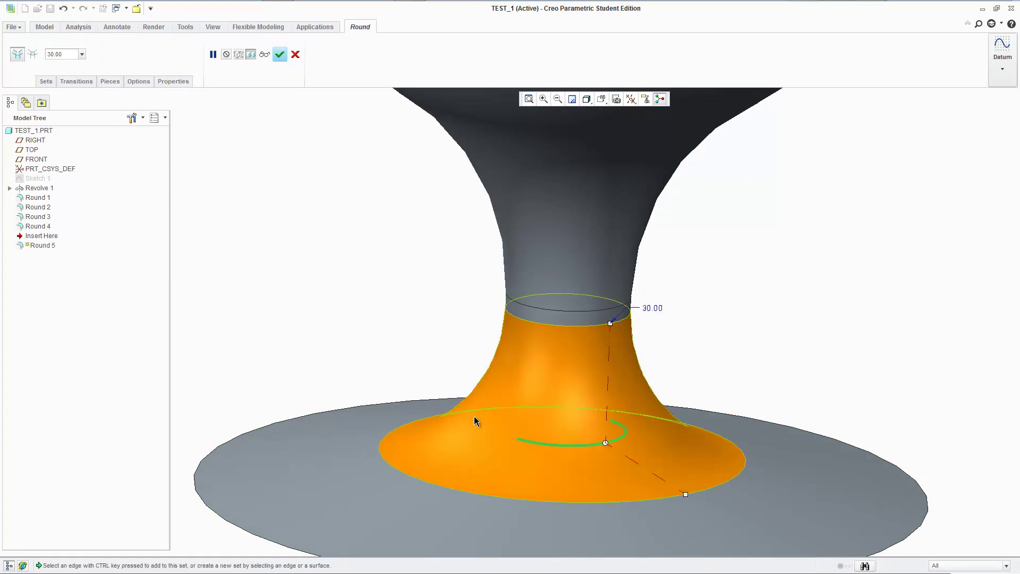
scroll(468, 311, "up", 5)
middle_click_drag(458, 310, 419, 301)
scroll(428, 289, "down", 2)
scroll(380, 266, "up", 4)
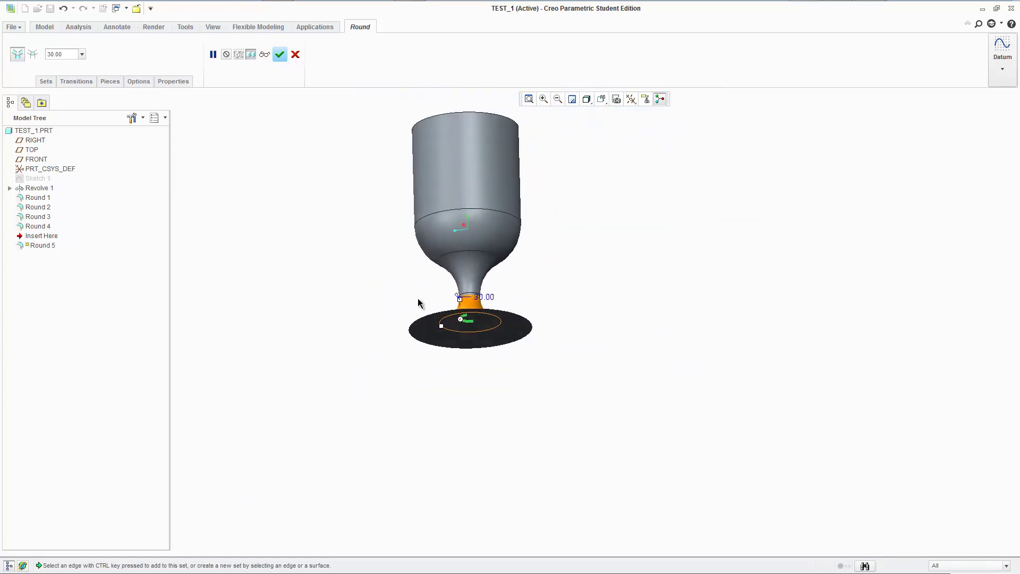
scroll(390, 259, "down", 4)
middle_click_drag(390, 259, 387, 289)
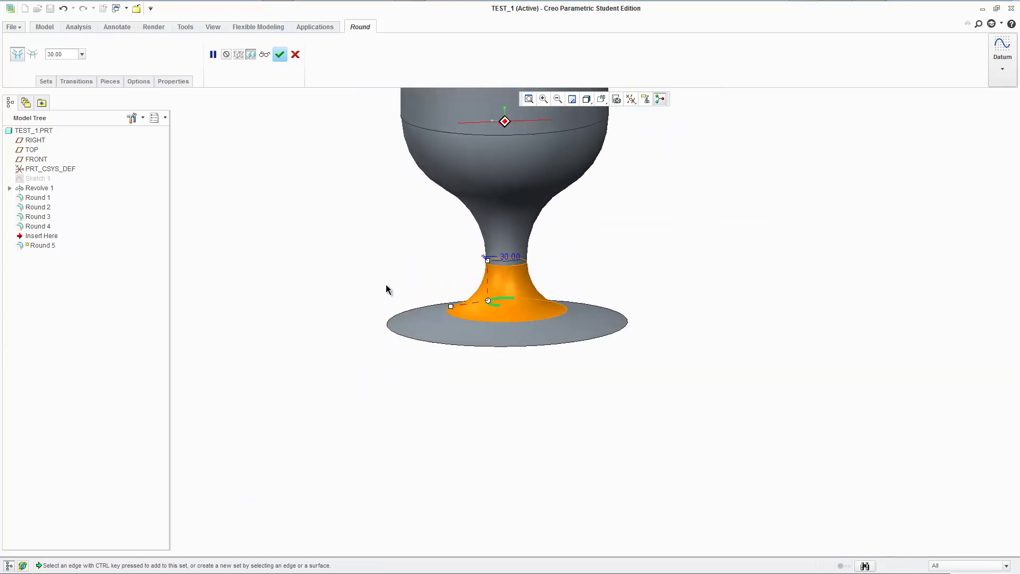
left_click(280, 54)
Chamfer the foot's rim edge with a 30.00 D x D edge chamfer
left_click(356, 68)
scroll(465, 227, "down", 3)
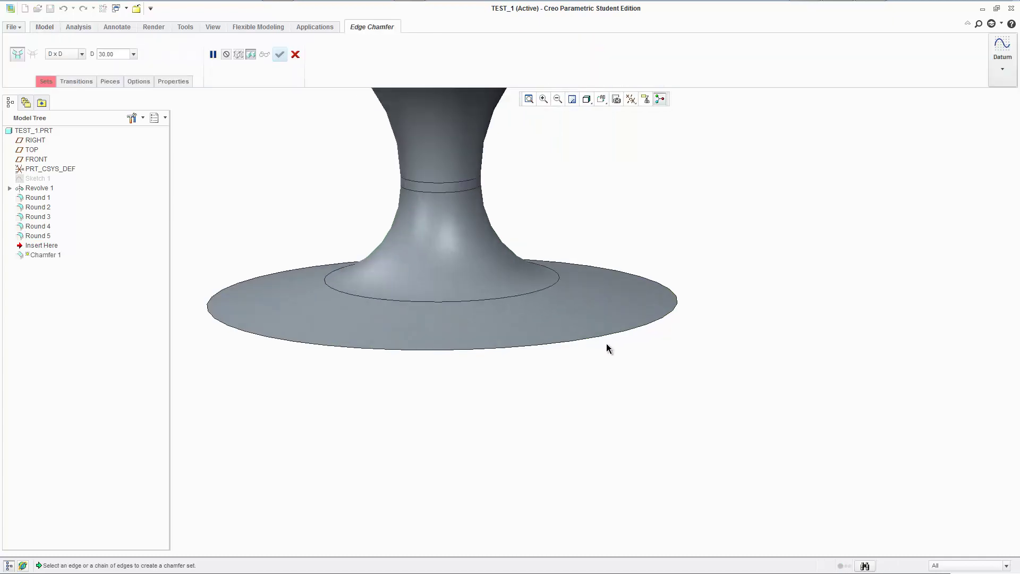
left_click(612, 335)
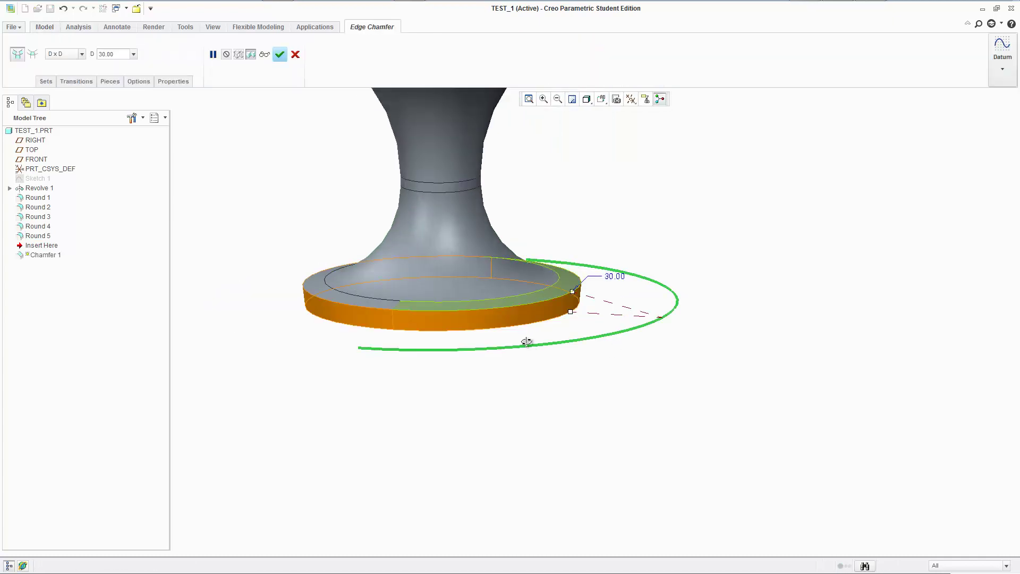
scroll(530, 342, "up", 5)
scroll(530, 341, "up", 3)
middle_click_drag(531, 342, 526, 372)
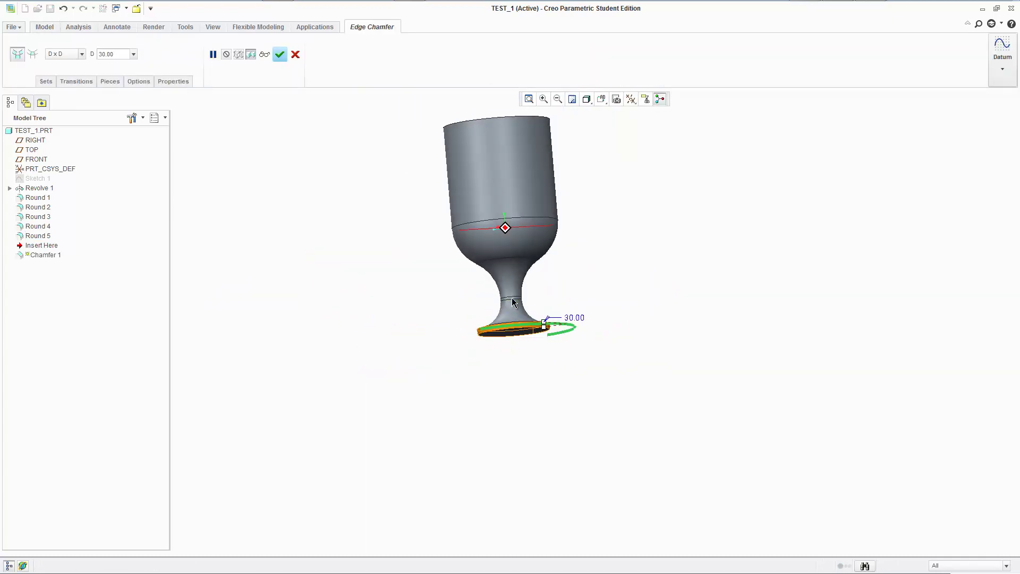
left_click(279, 55)
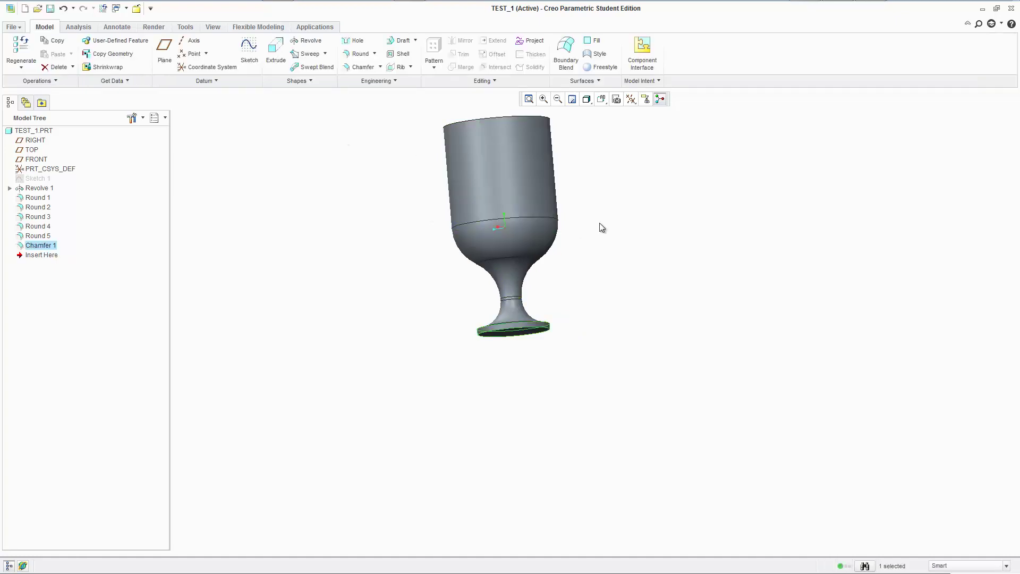
Orbit the goblet to inspect the chamfered foot and the cup from several angles
middle_click_drag(599, 223, 567, 262)
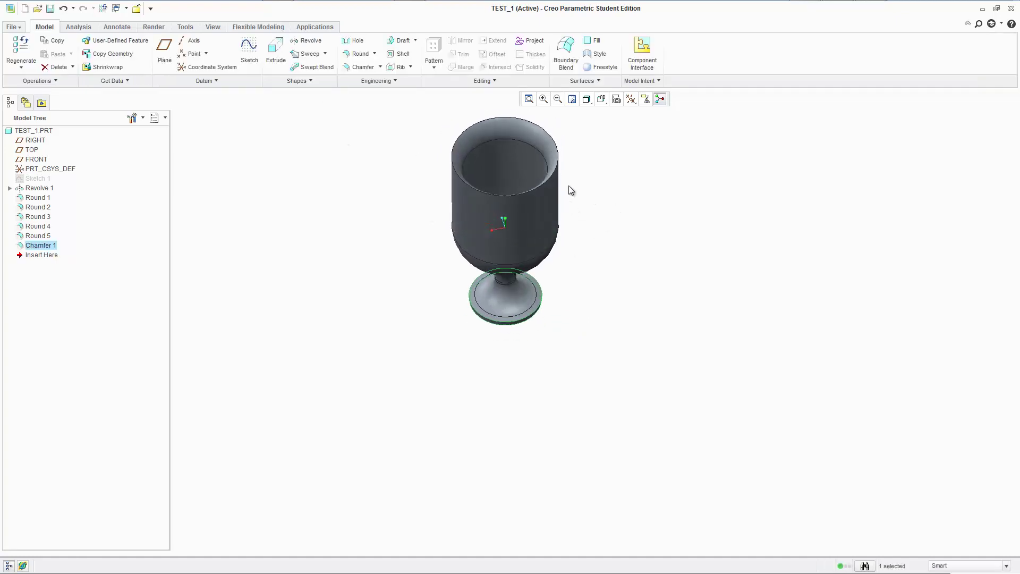
middle_click_drag(569, 192, 543, 202)
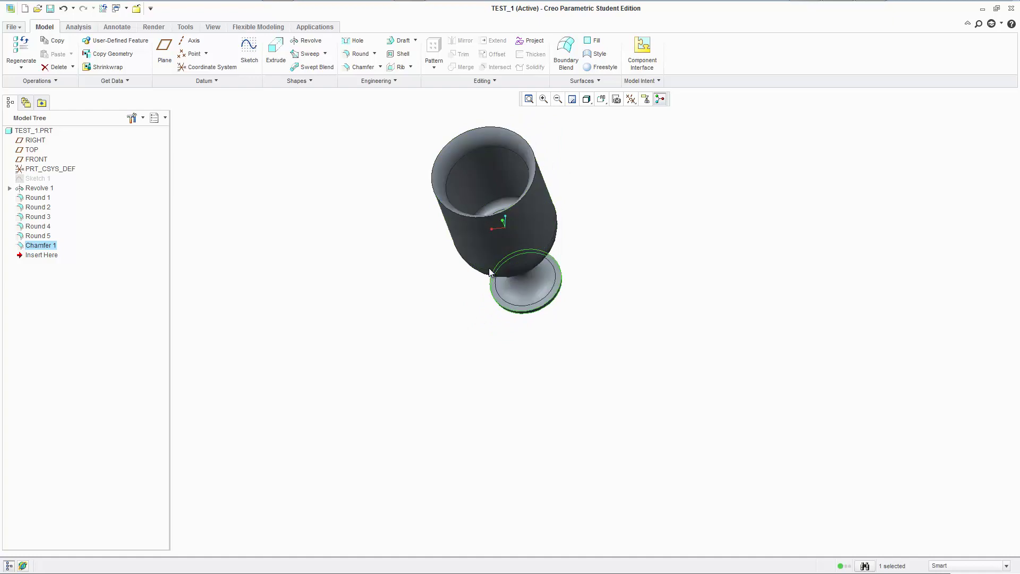
scroll(463, 161, "up", 2)
scroll(464, 161, "down", 1)
middle_click_drag(465, 184, 390, 240)
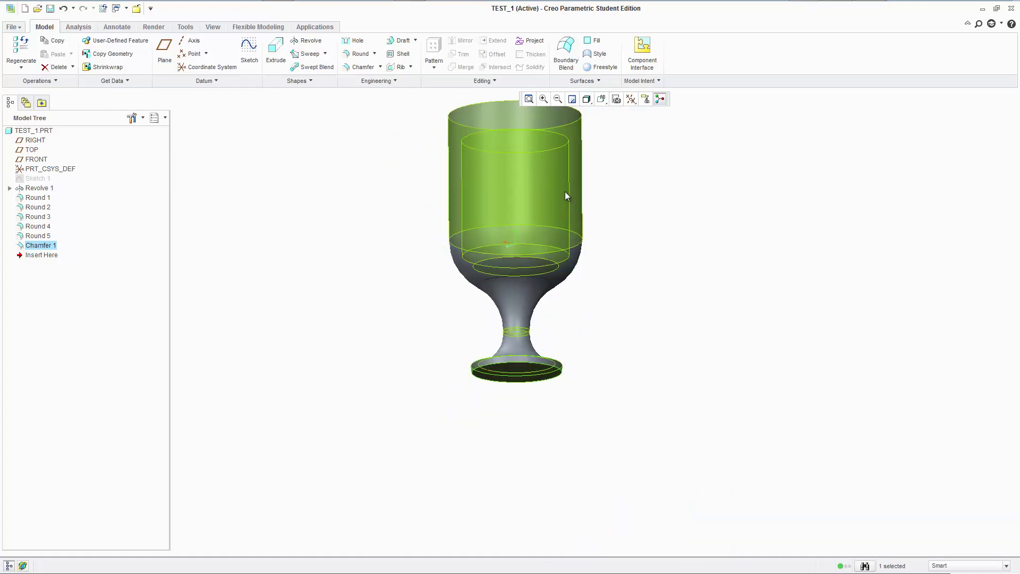
middle_click_drag(565, 191, 567, 250)
Leave datum axis display off, return to a front view, and clear the selection
left_click(631, 100)
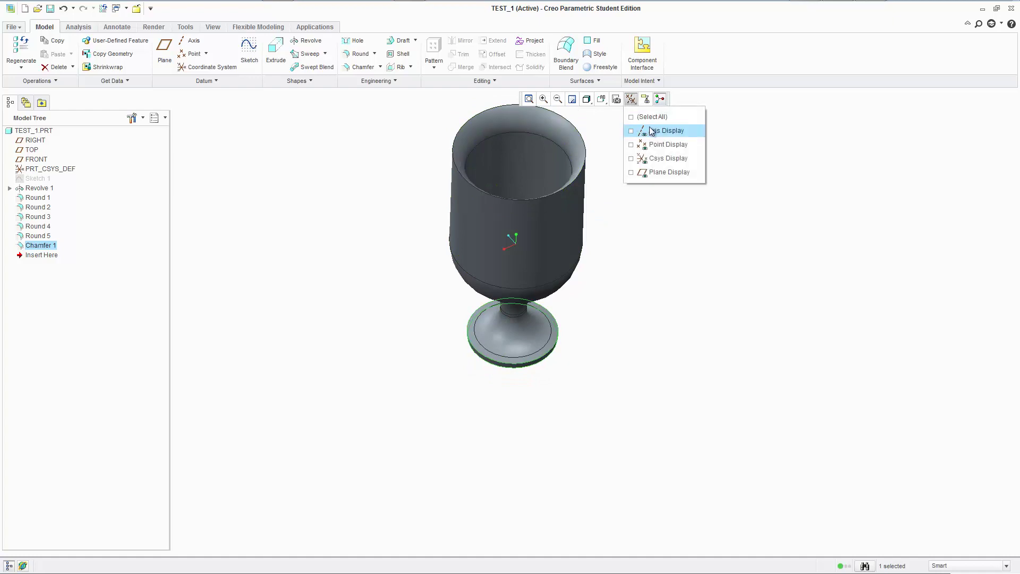
left_click(652, 132)
left_click(657, 132)
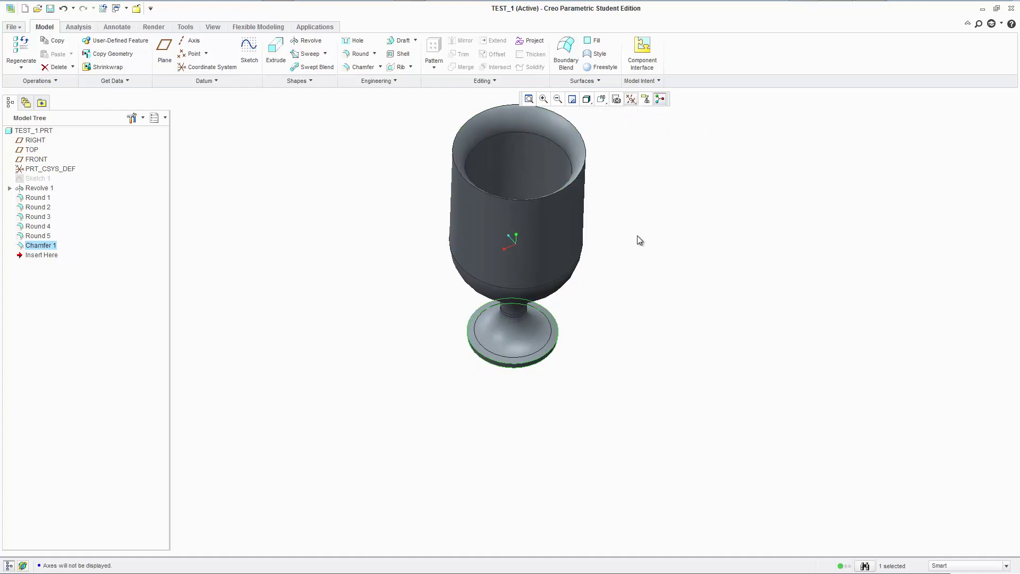
middle_click_drag(660, 260, 649, 290)
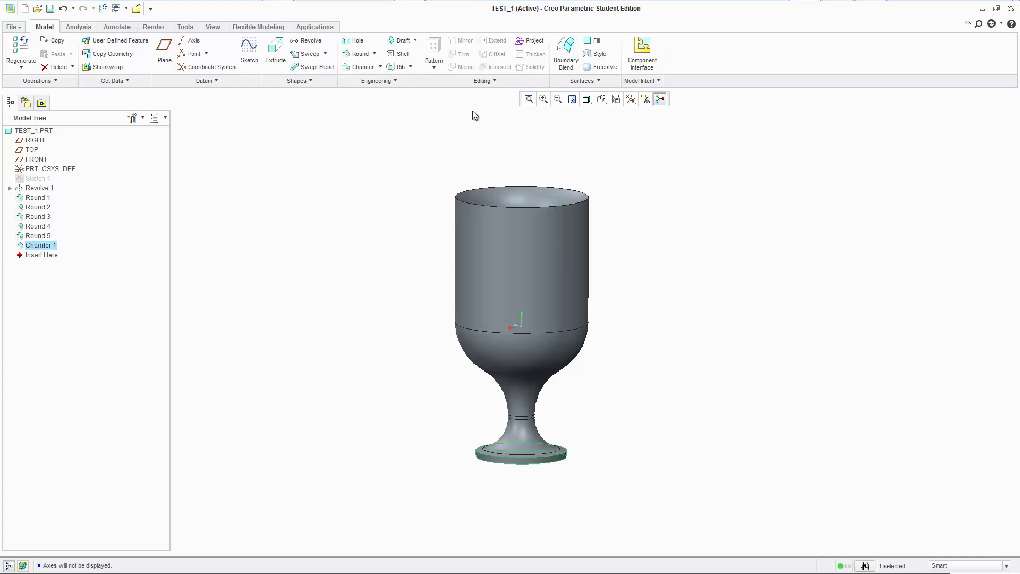
left_click(443, 147)
left_click(353, 41)
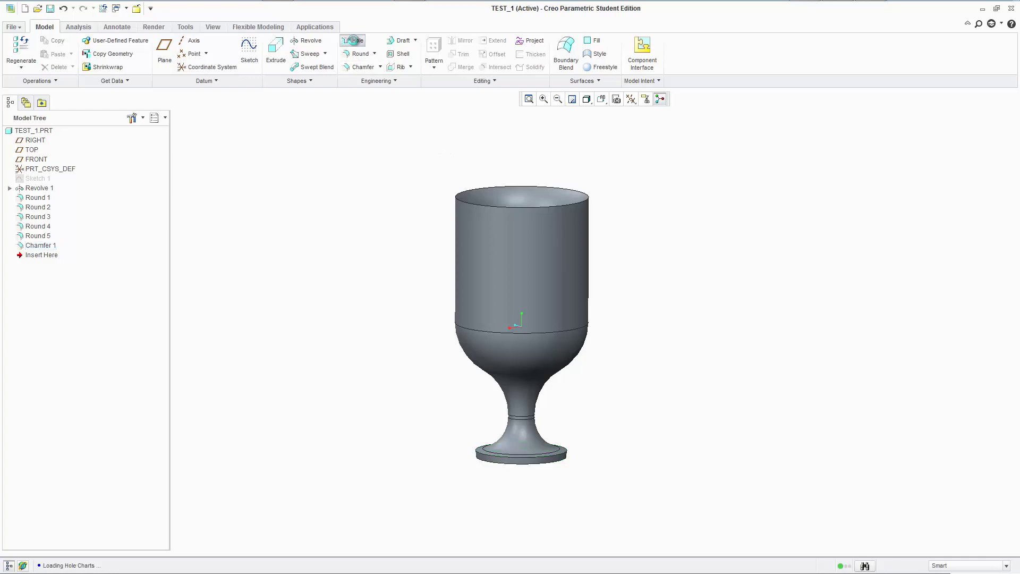
left_click(533, 254)
middle_click_drag(577, 221, 638, 256)
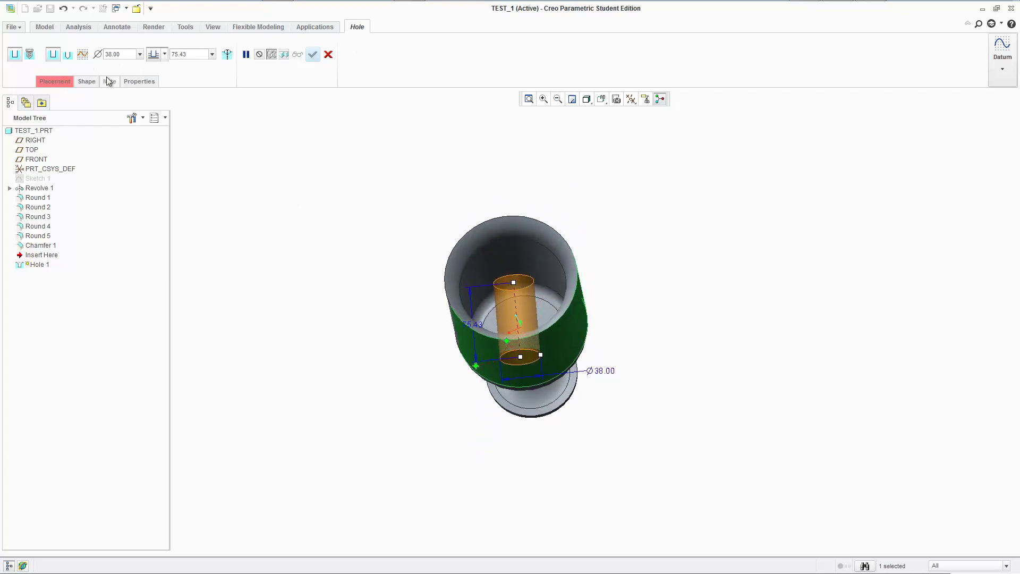
left_click(329, 54)
left_click(487, 304)
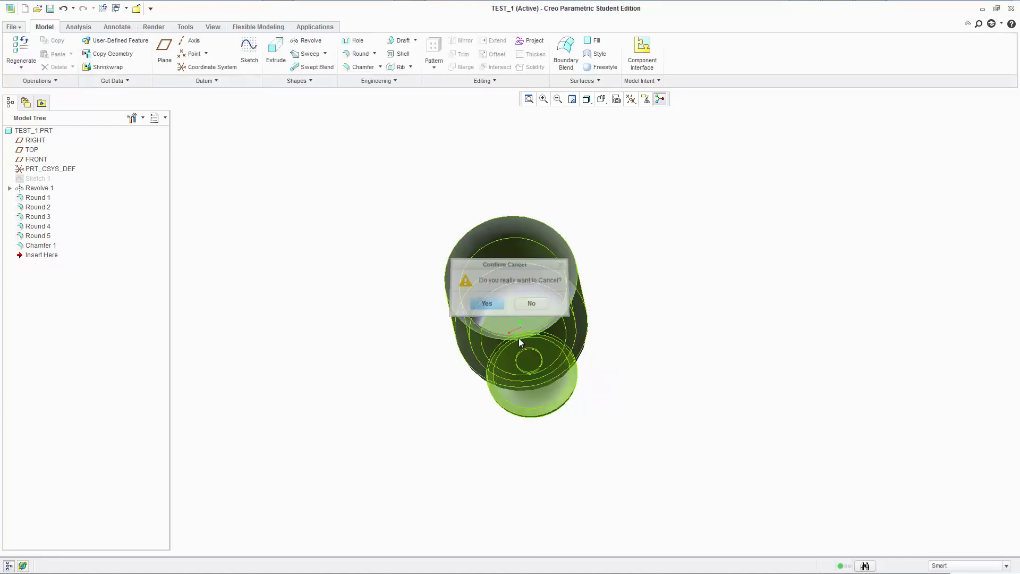
mouse_move(652, 341)
middle_mouse_down()
mouse_move(659, 323)
mouse_move(614, 404)
mouse_move(653, 333)
middle_mouse_up()
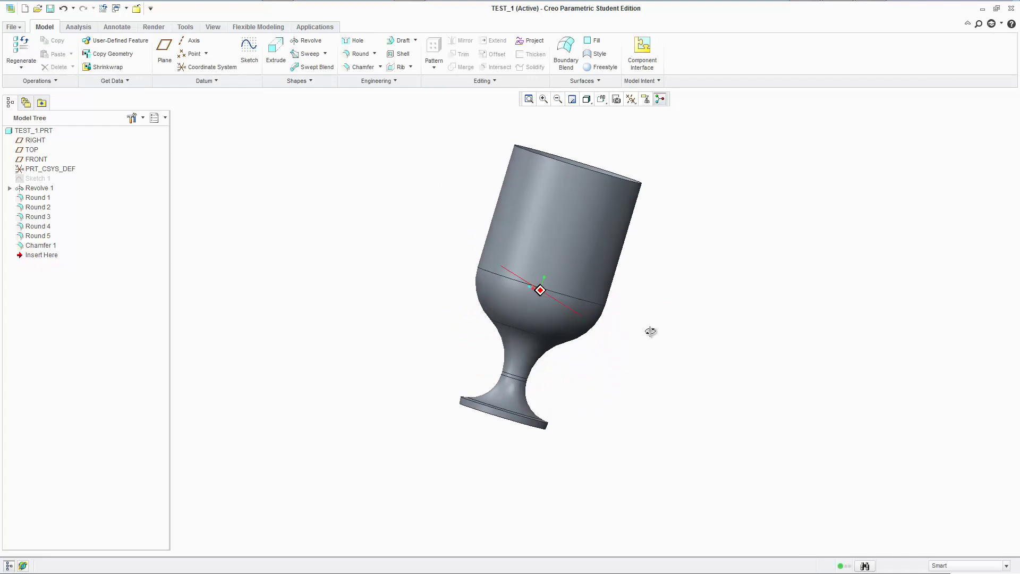
middle_click_drag(416, 170, 383, 218)
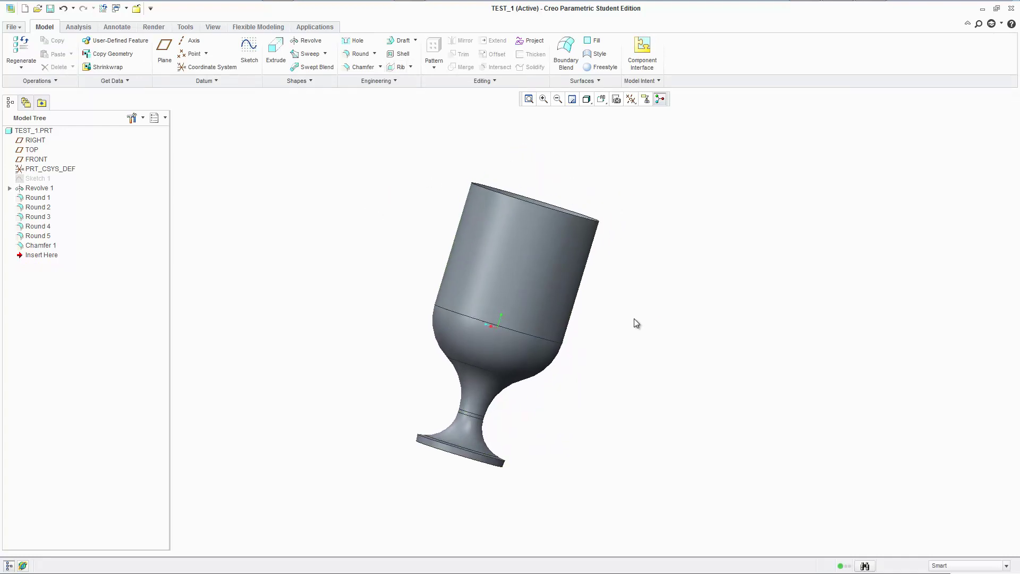
middle_click_drag(633, 318, 583, 403)
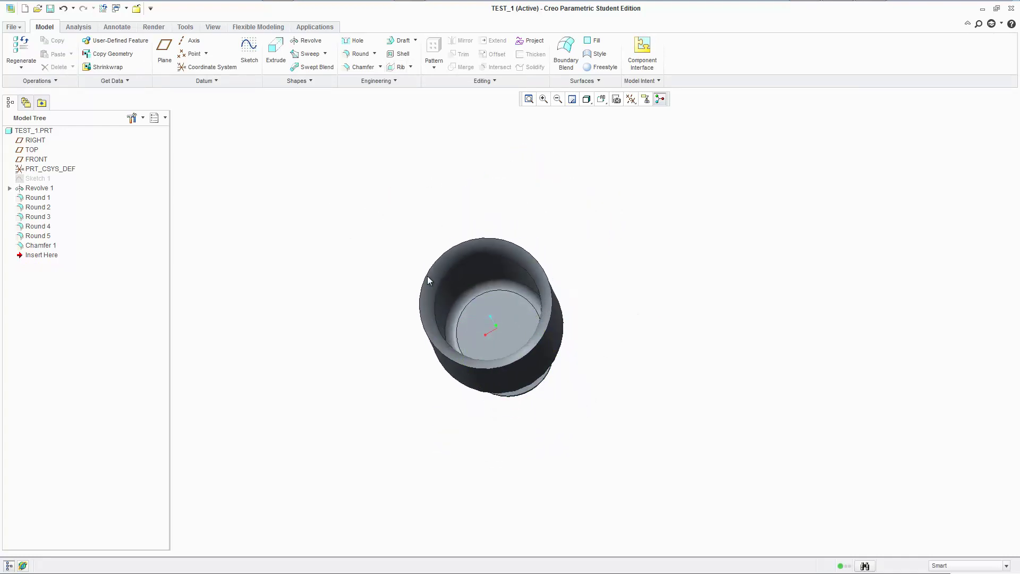
middle_click_drag(458, 284, 460, 333)
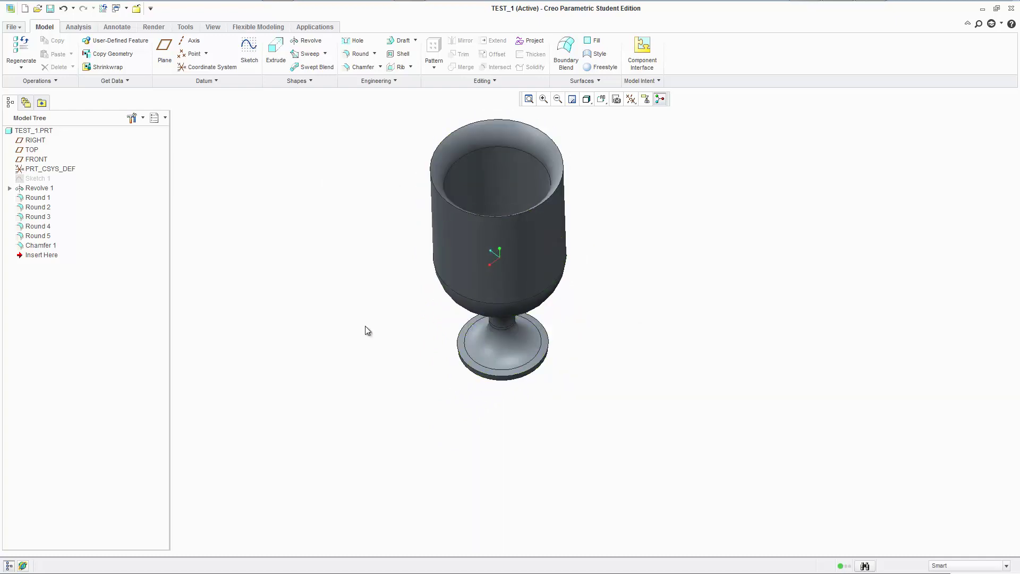